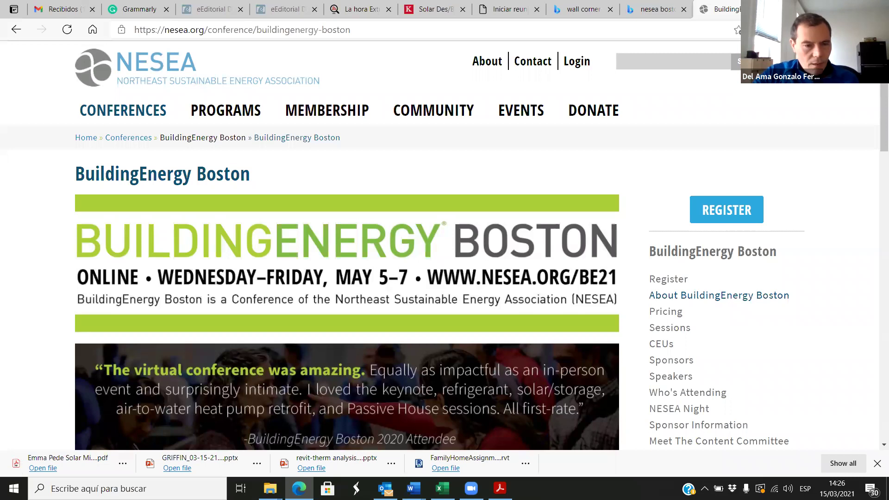
Launch THERM 7.6 and dismiss the available-updates notice.
key(super)
text(therm)
click(352, 199)
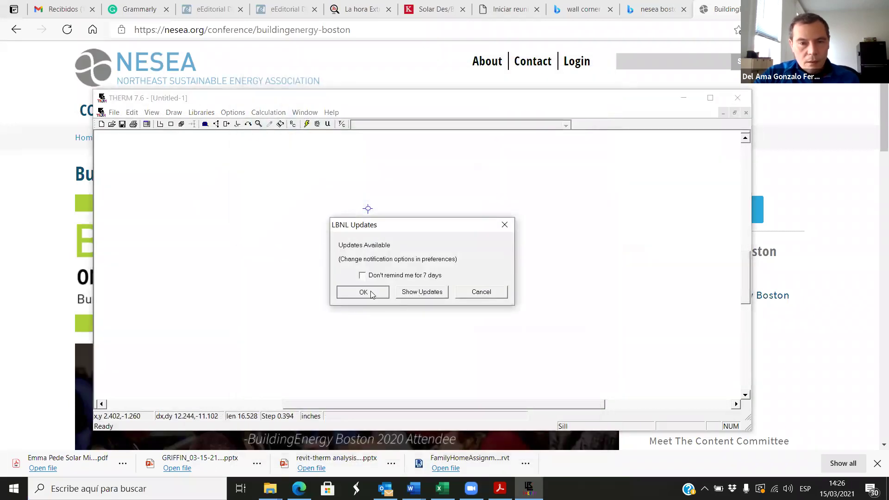
click(363, 292)
click(114, 112)
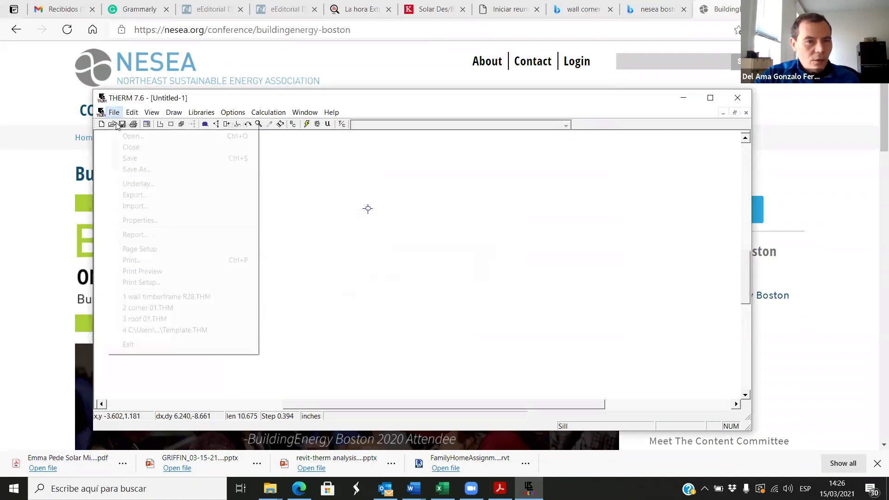
click(152, 136)
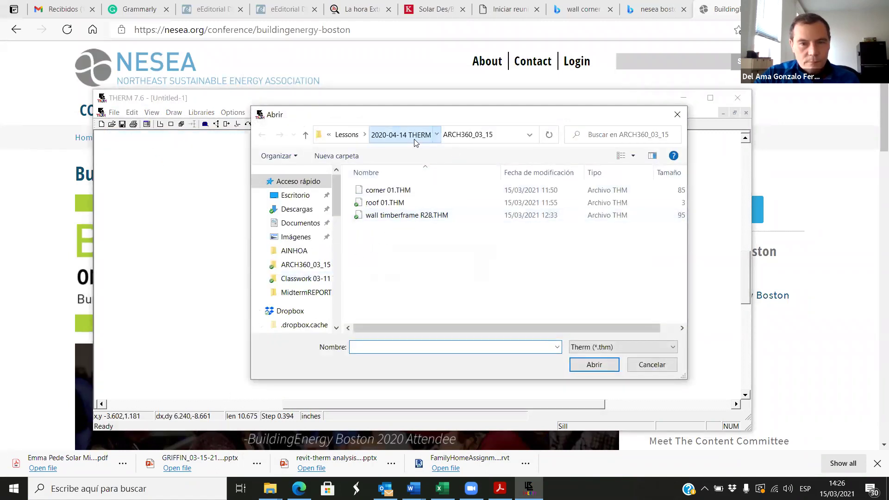
click(414, 139)
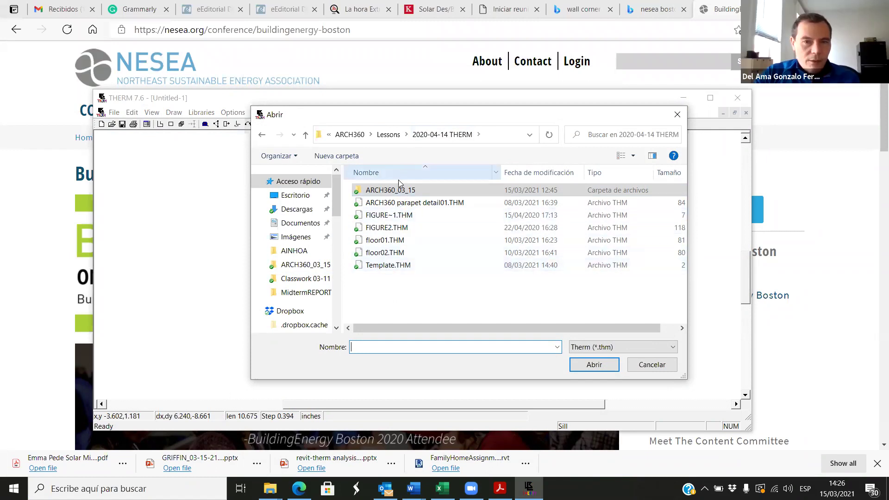
double_click(401, 194)
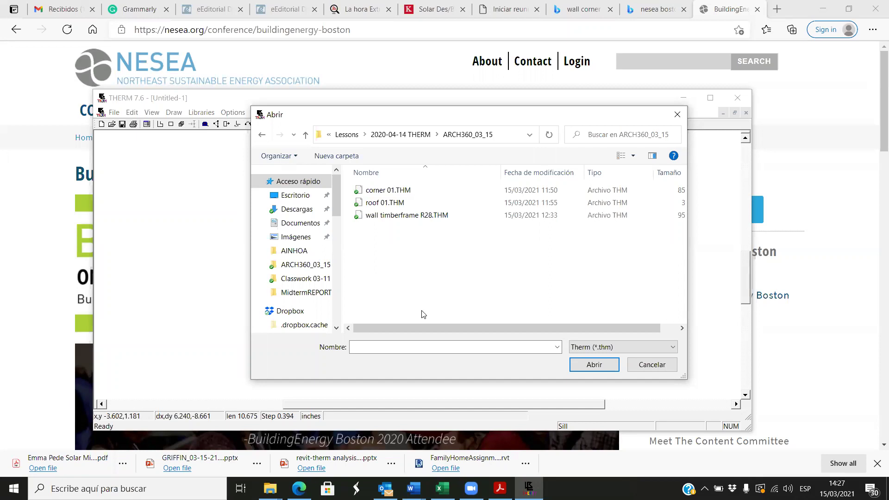
click(401, 135)
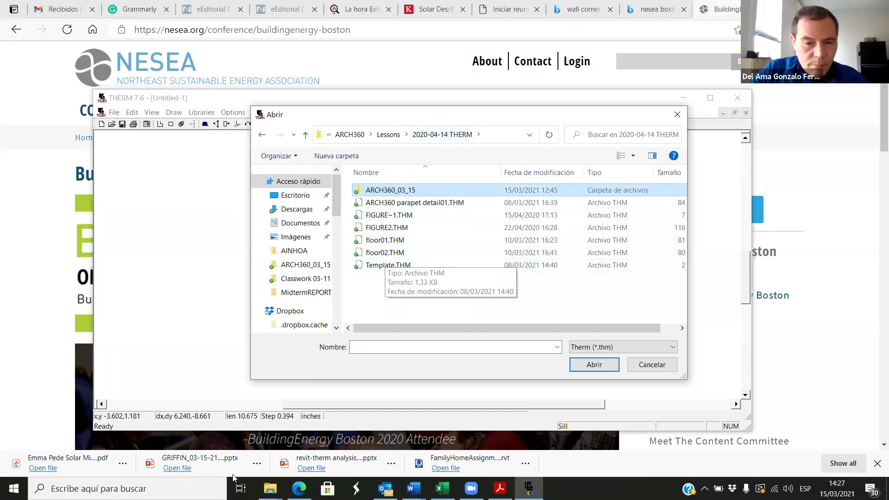
click(395, 295)
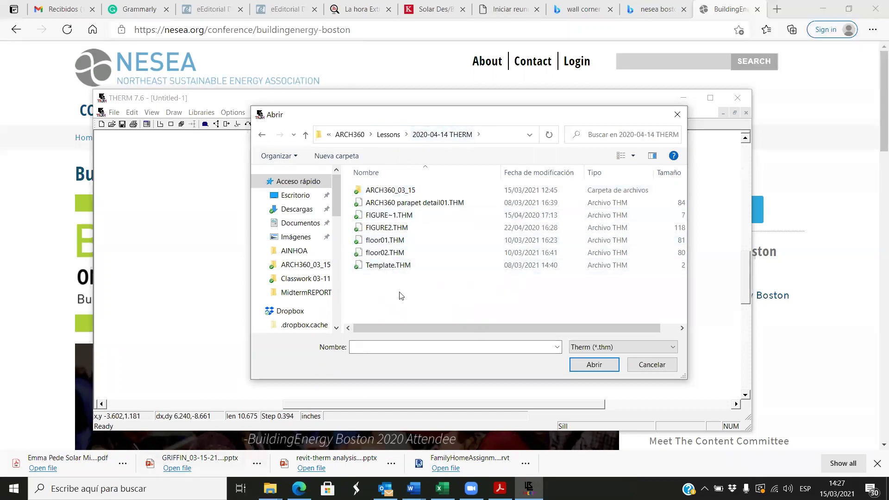
click(652, 365)
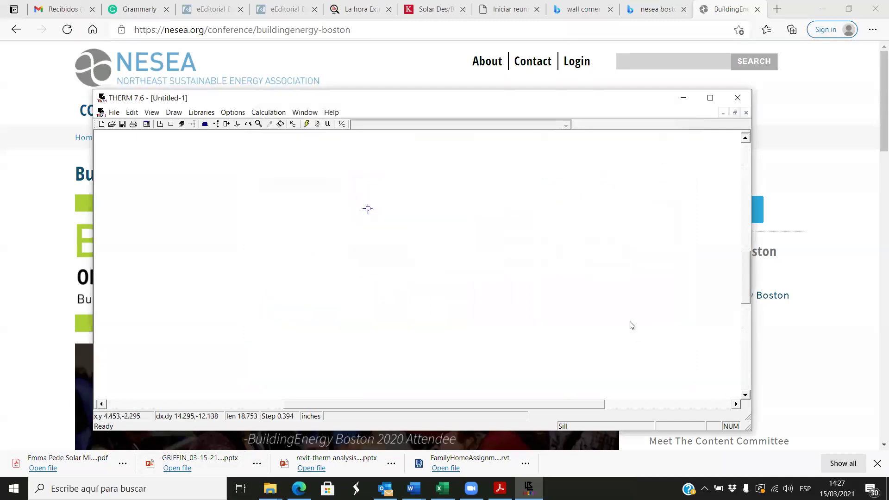
Switch to the Keene State course page in the browser and download Template.THM from the ARCH360 March 8-10 module.
click(679, 99)
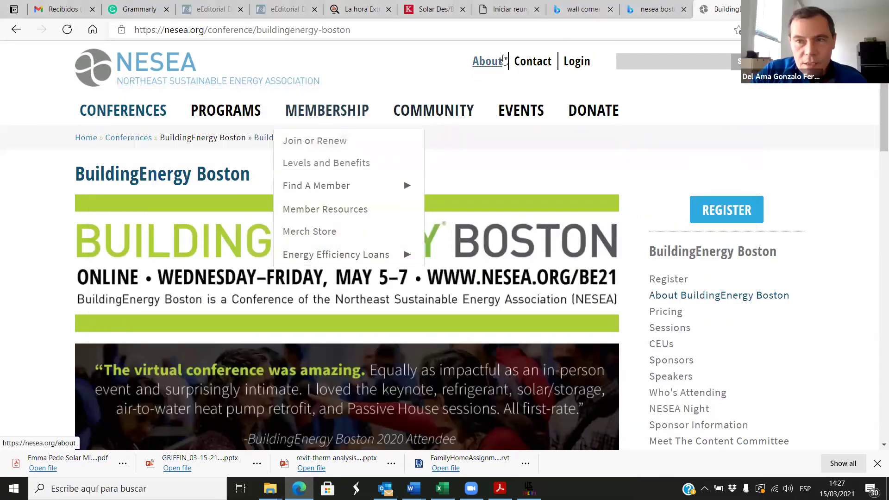
key(super+Down)
click(475, 76)
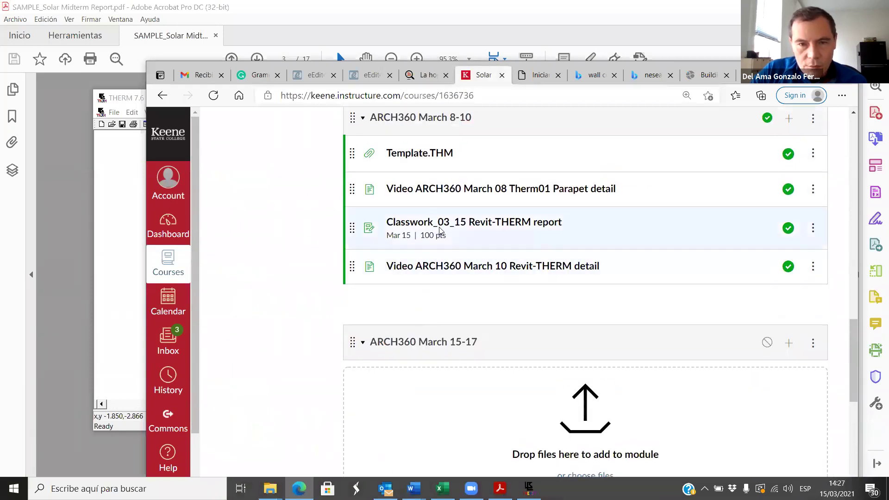
scroll(426, 313, up, 3)
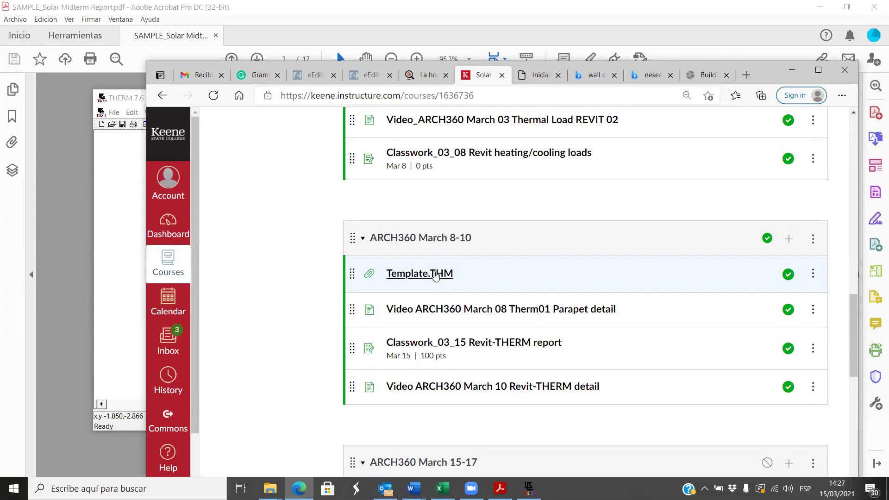
click(423, 281)
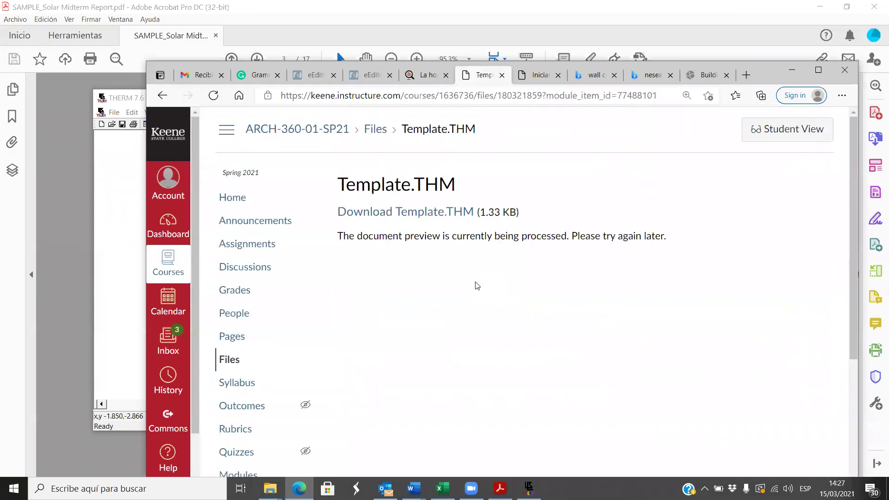
click(410, 213)
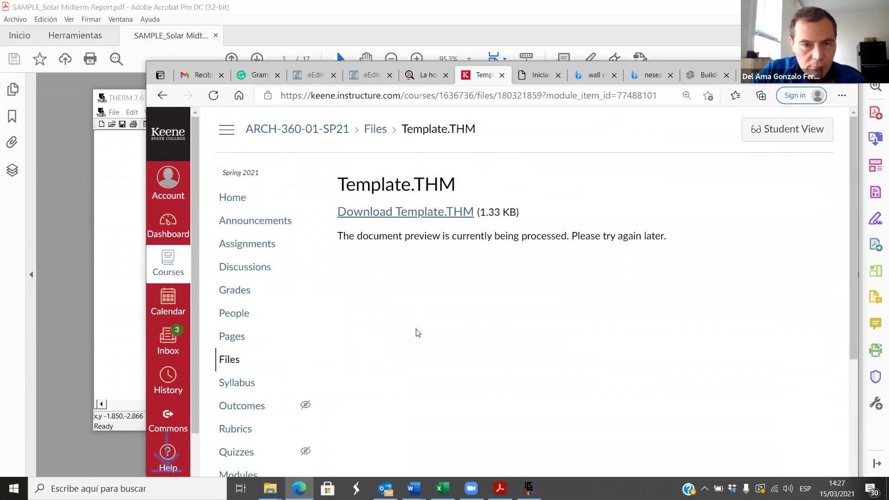
scroll(324, 403, down, 4)
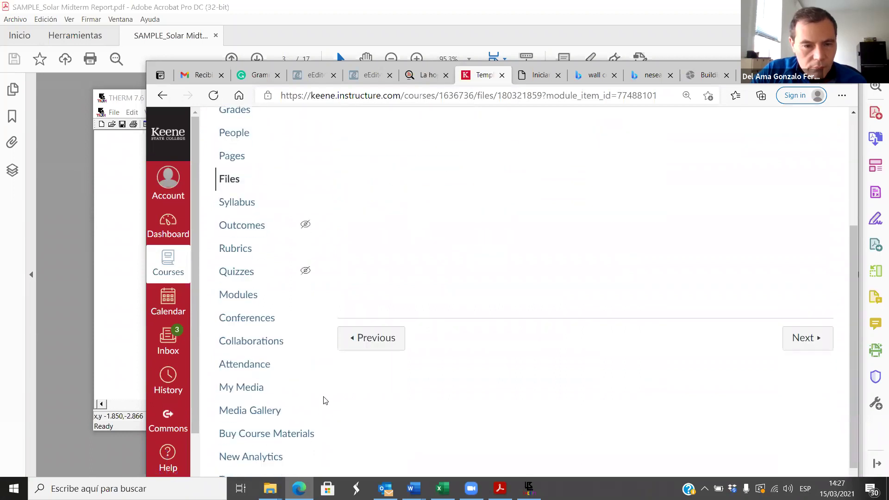
scroll(449, 234, up, 4)
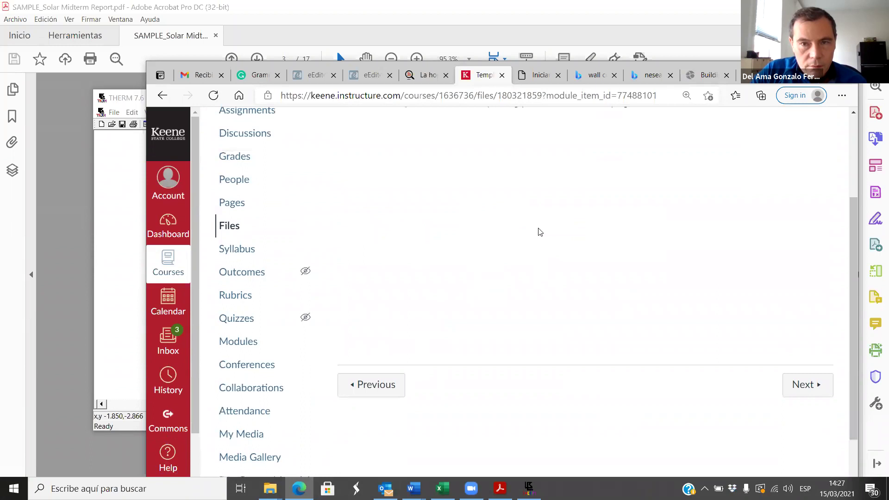
Return to THERM, open the downloaded Template.THM from the Descargas folder, and maximize the program window.
key(super+Down)
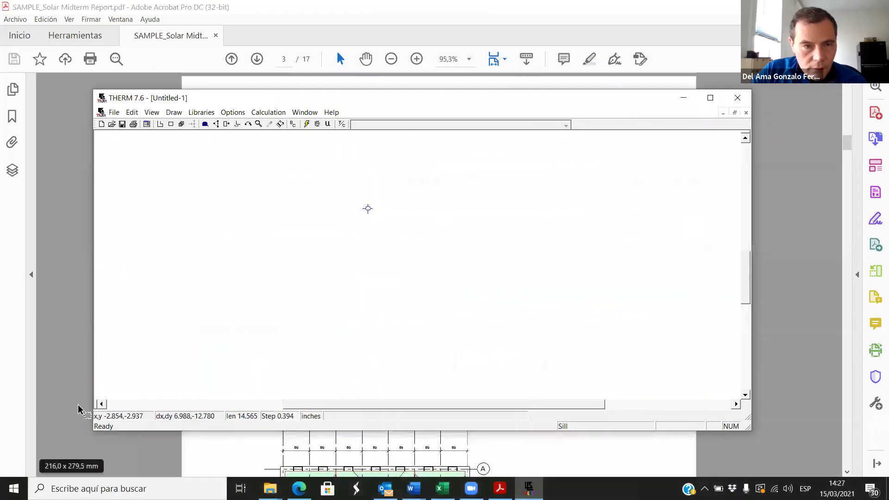
click(114, 113)
click(123, 136)
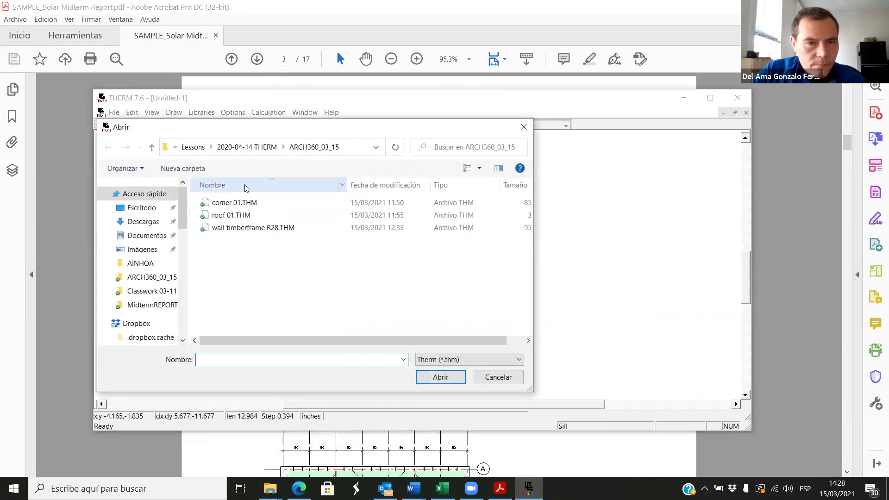
click(144, 222)
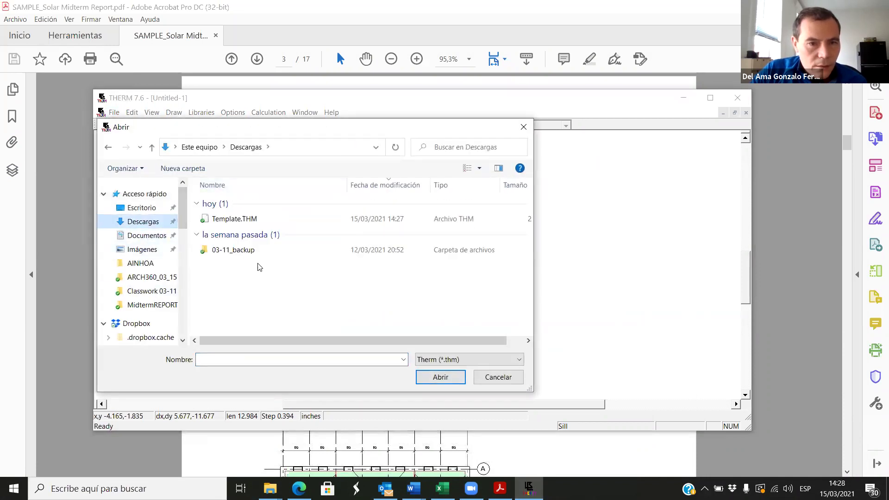
click(232, 220)
click(440, 377)
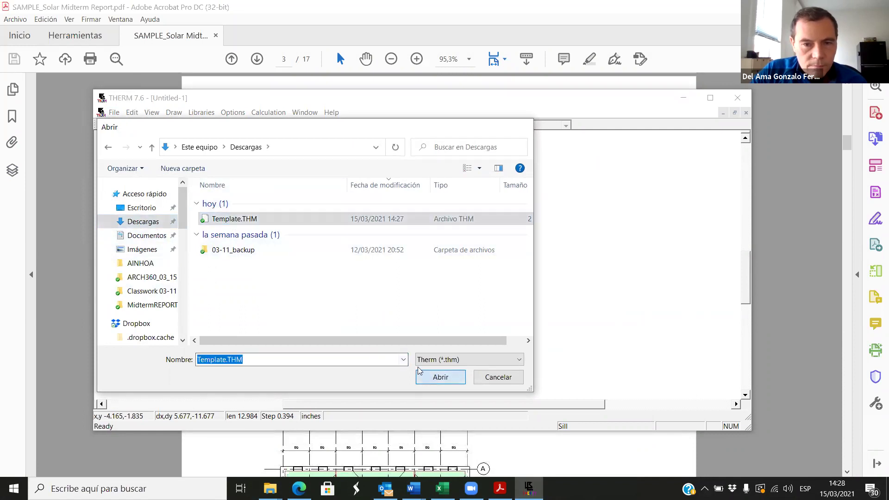
click(710, 98)
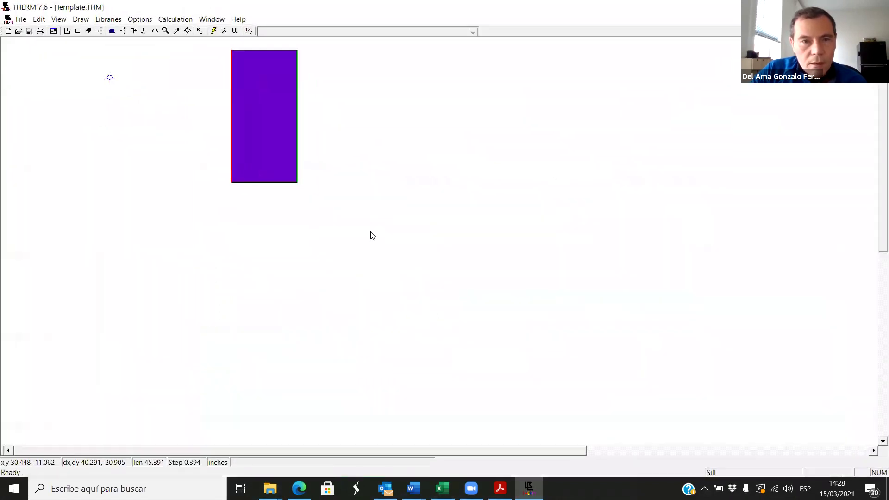
Assign the Concrete material to the template's rectangle.
click(270, 173)
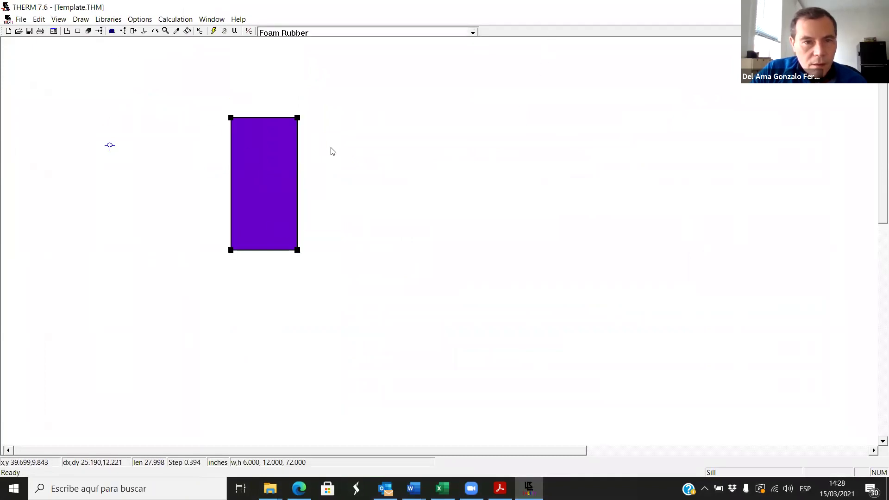
key(alt+Down)
scroll(332, 151, up, 4)
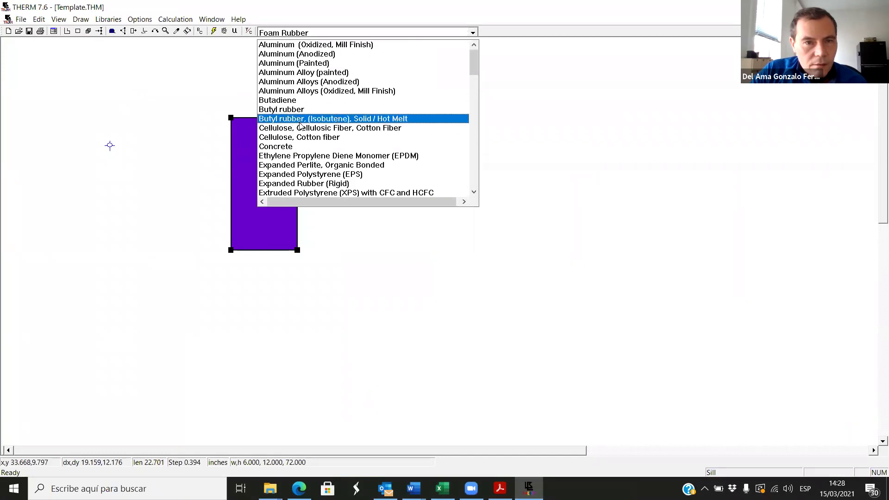
scroll(296, 124, down, 1)
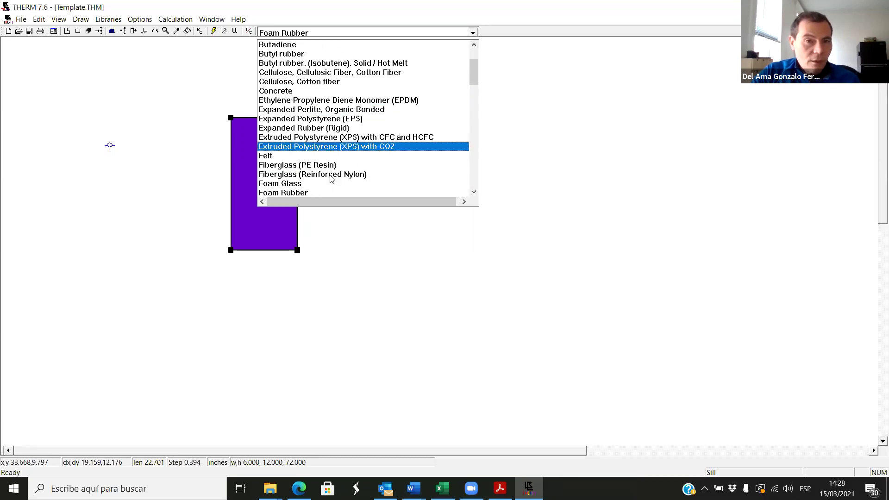
scroll(315, 166, up, 3)
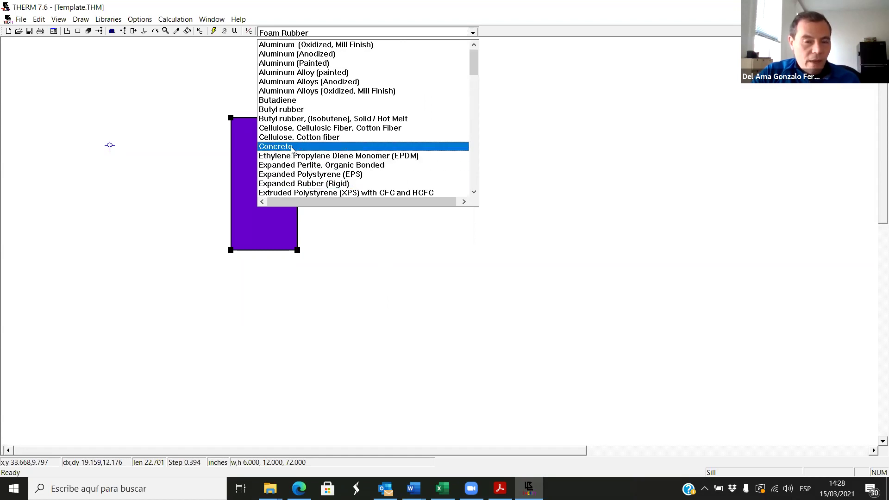
click(292, 147)
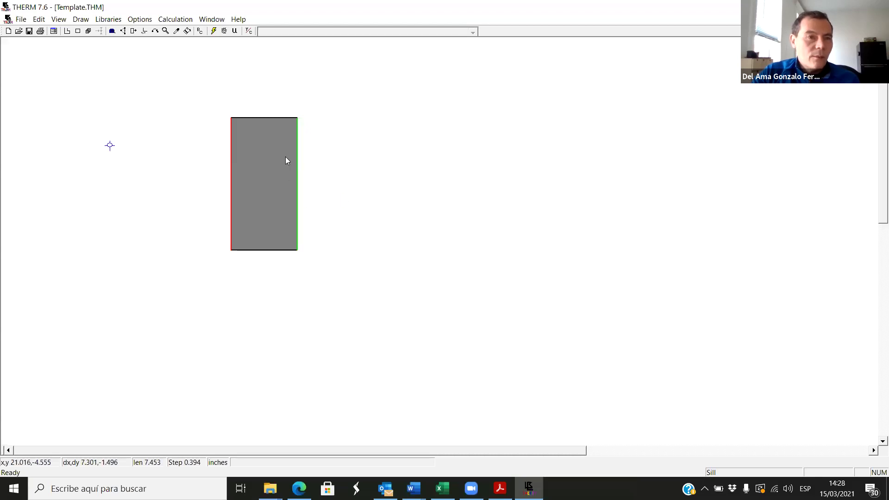
Open the material library and examine the solid properties defined for Concrete.
click(108, 19)
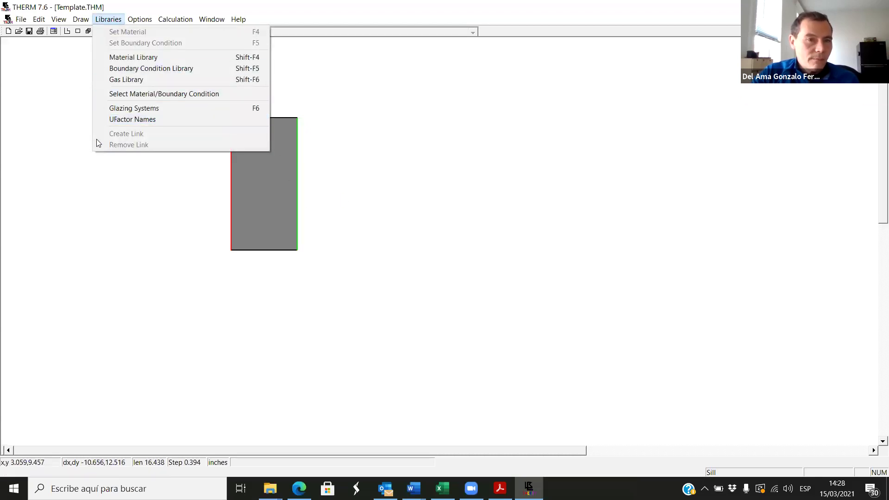
click(134, 58)
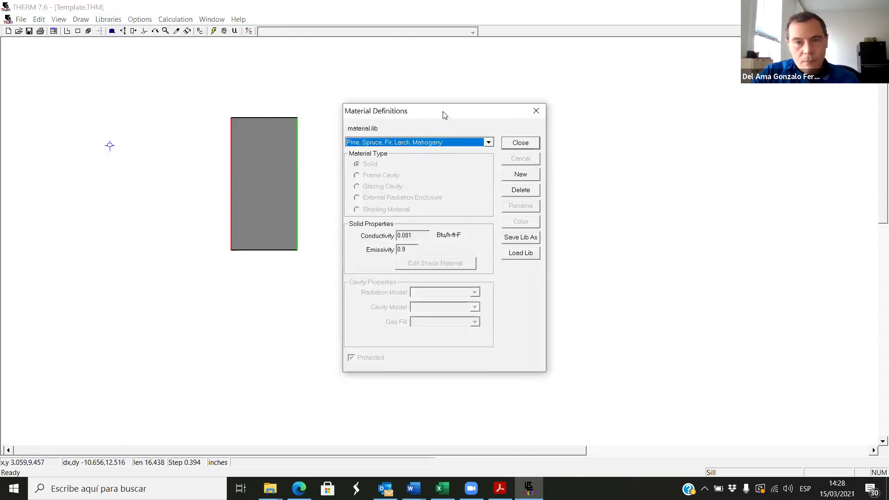
drag(445, 115, 613, 121)
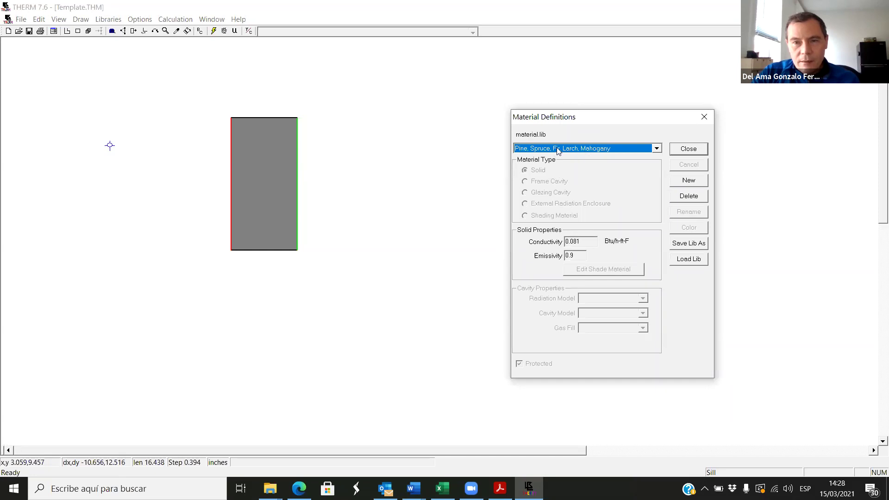
click(656, 148)
scroll(569, 202, up, 8)
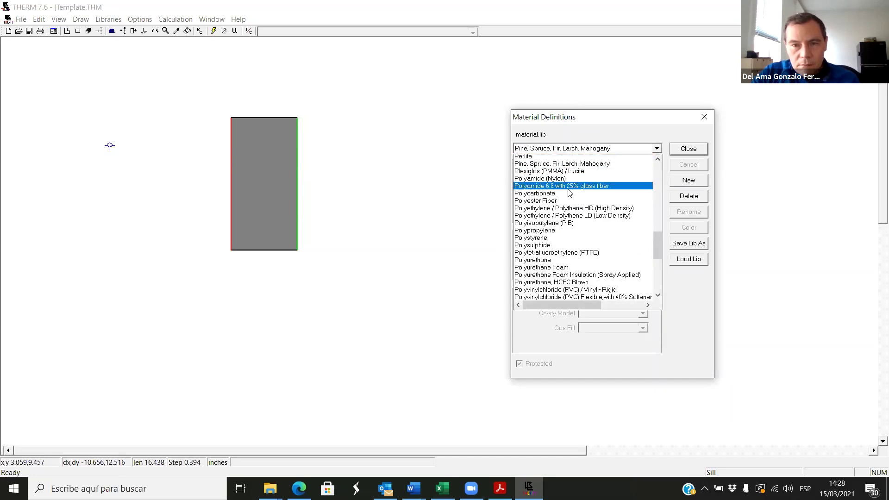
scroll(570, 203, up, 8)
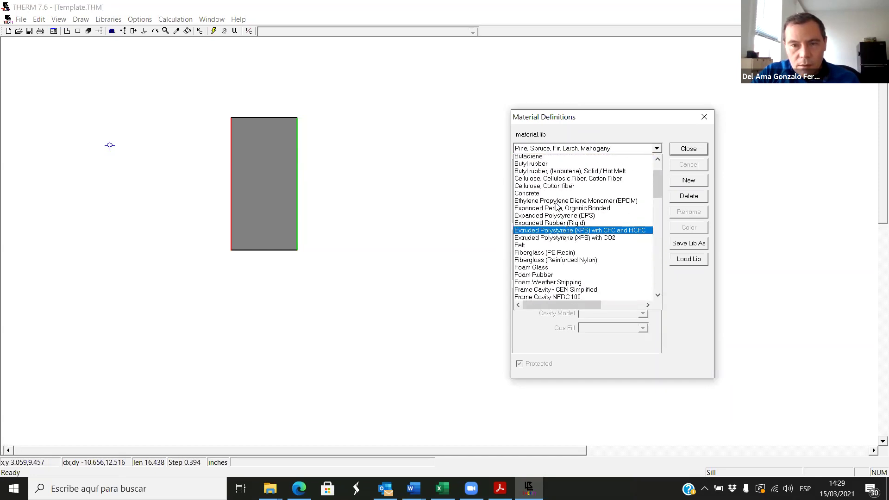
click(535, 212)
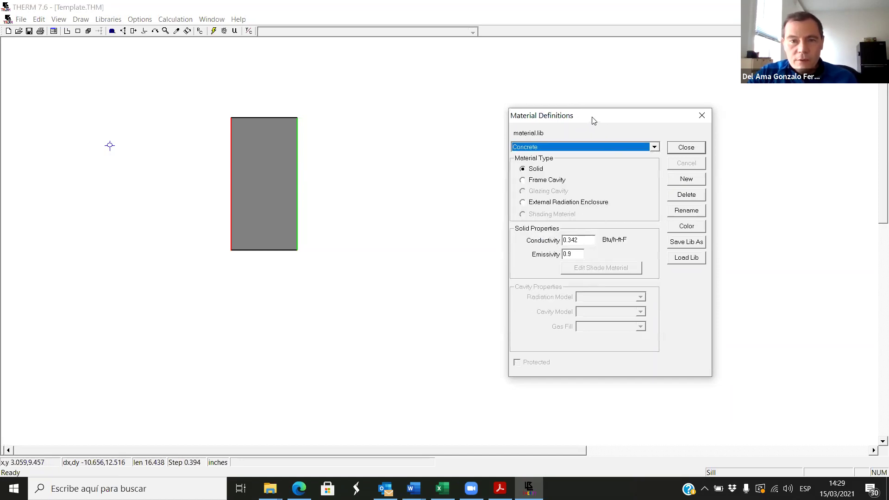
drag(591, 119, 501, 90)
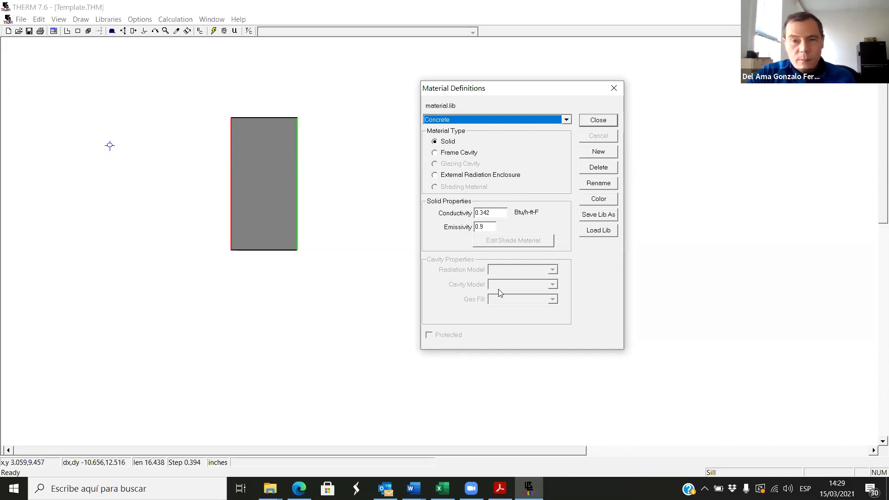
Create a new library material named with the instructor's first name followed by "concrete".
click(599, 153)
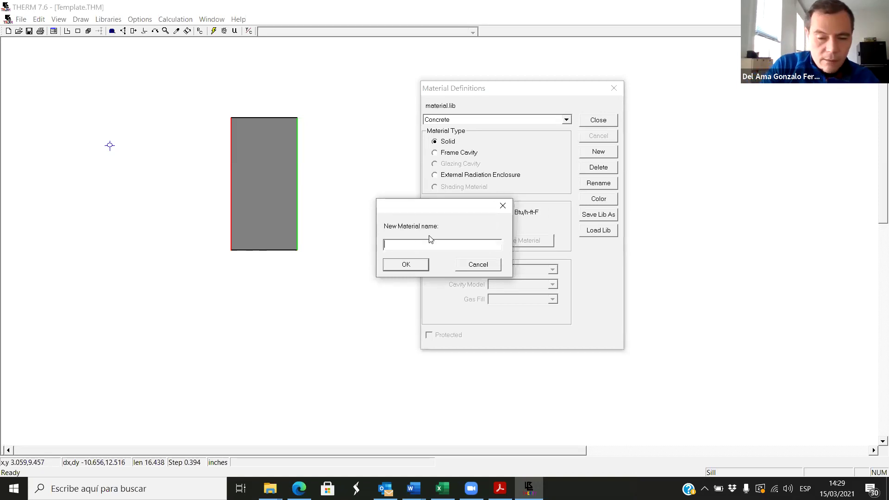
text(Fernando concrete)
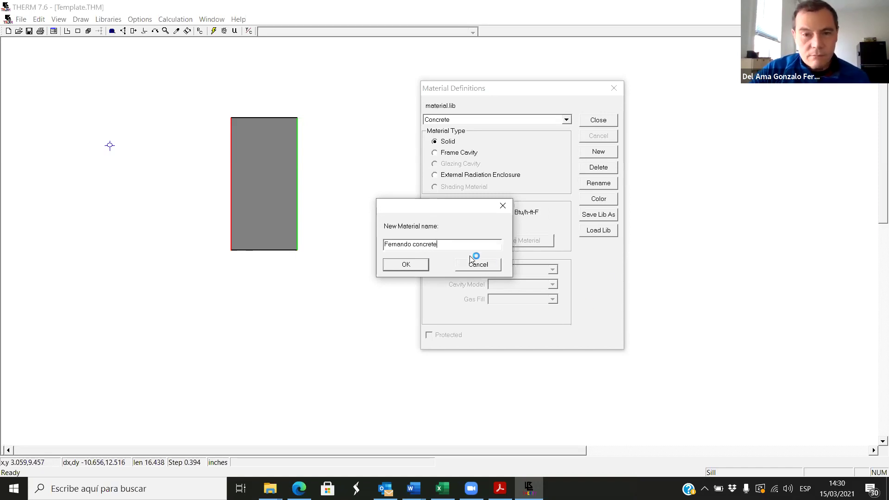
click(406, 265)
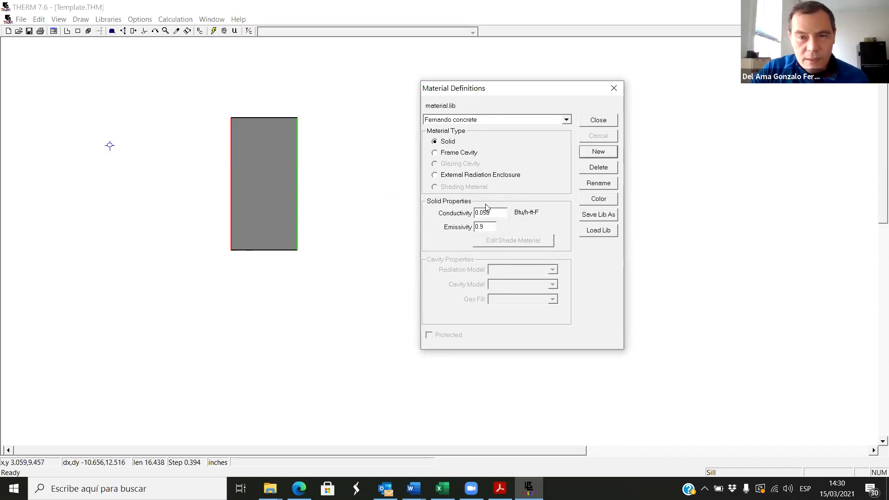
Set the custom concrete's conductivity to 0.342 Btu/h-ft-F and close the material definitions.
double_click(499, 212)
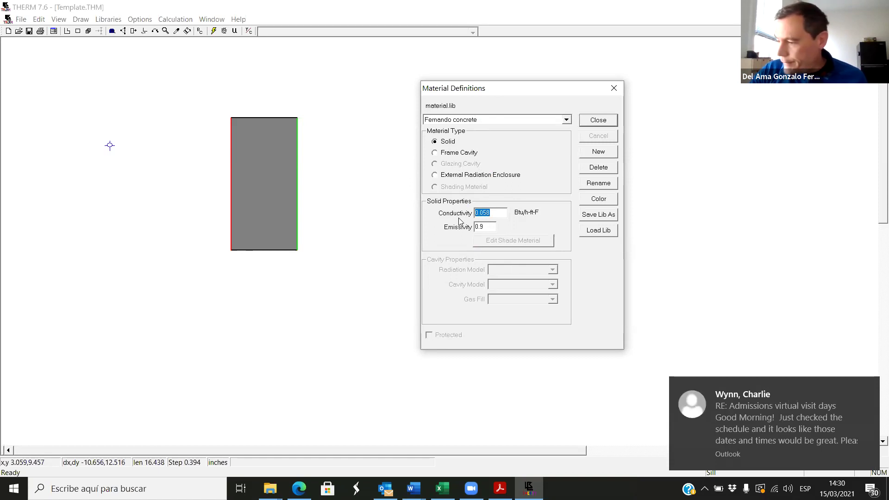
key(BackSpace)
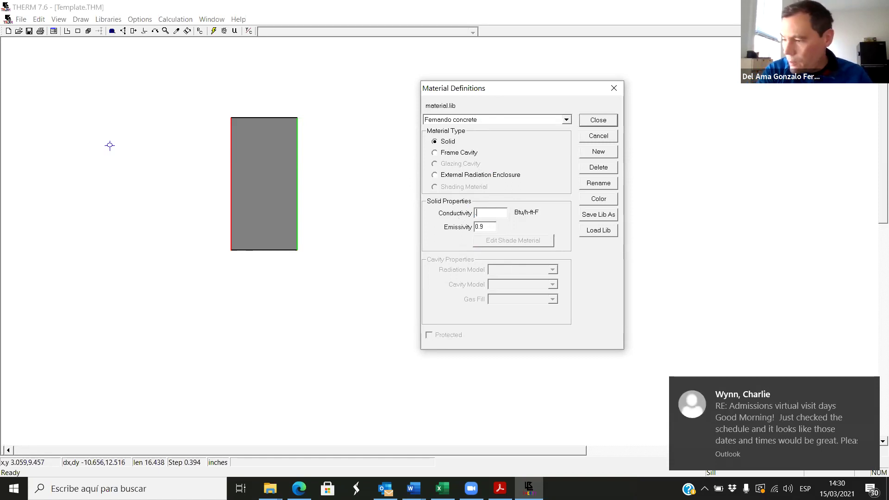
text(.342)
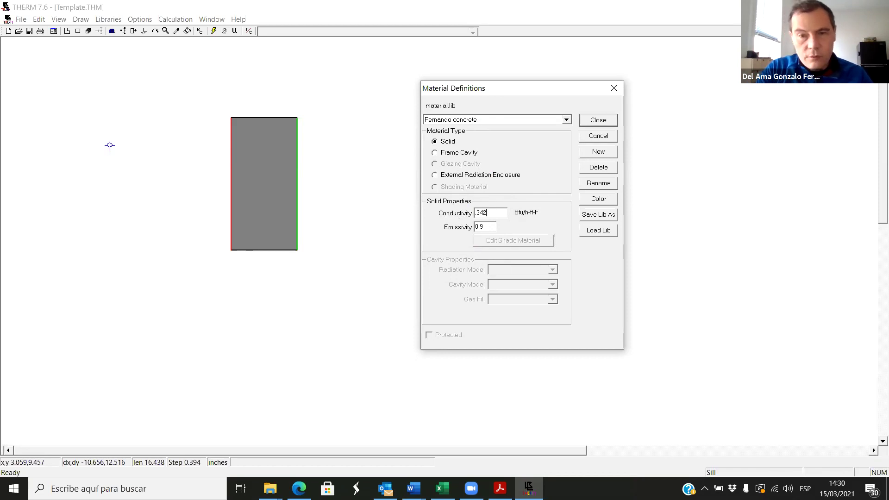
click(485, 229)
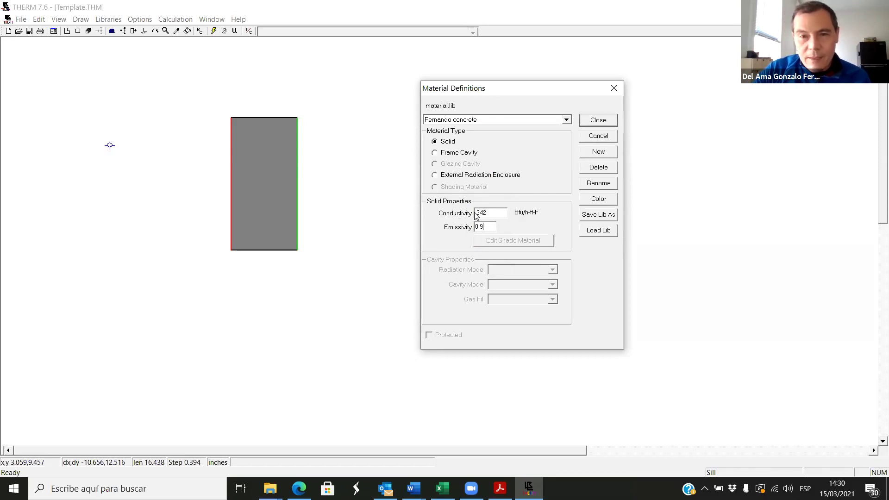
text(0)
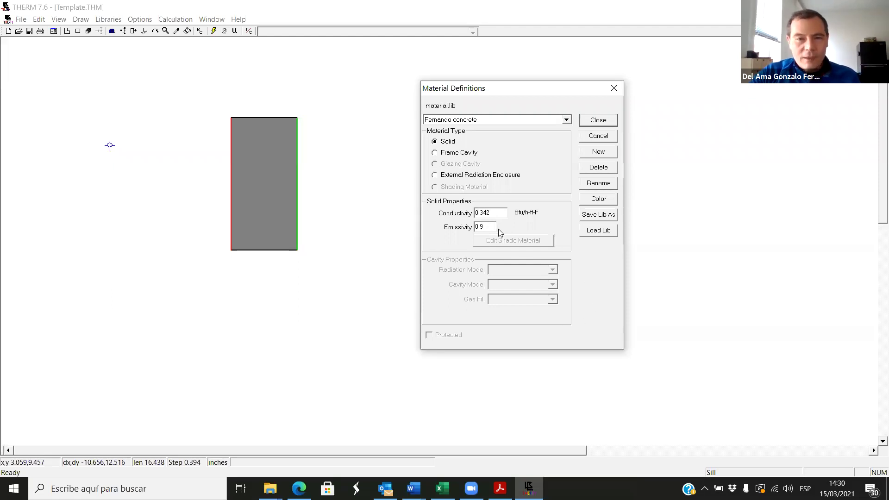
drag(489, 226, 472, 228)
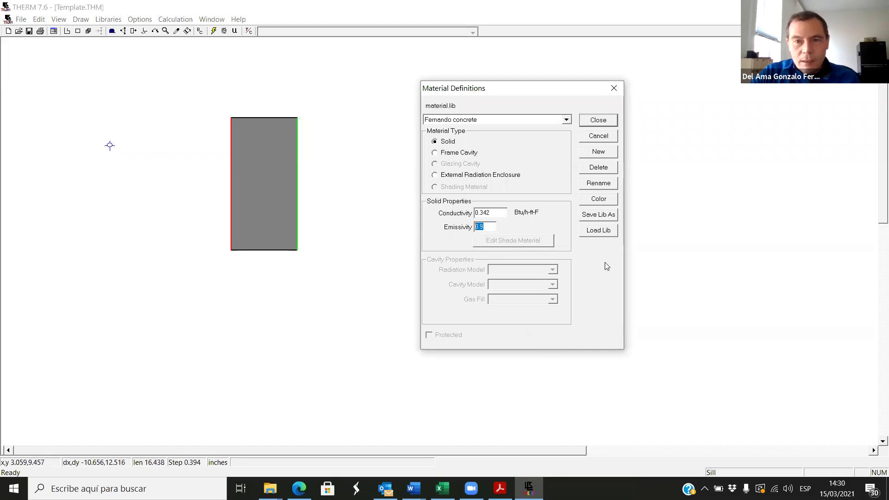
click(600, 121)
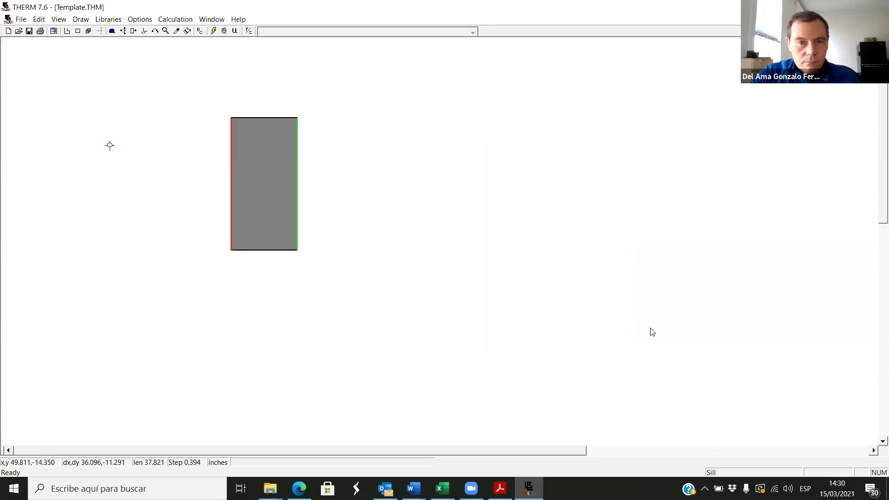
Assign the newly defined custom concrete material to the template's rectangle.
click(275, 163)
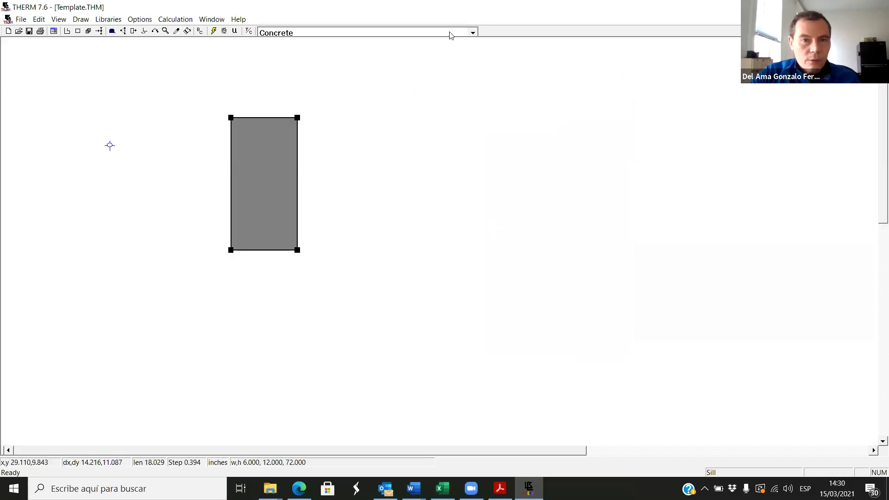
click(473, 32)
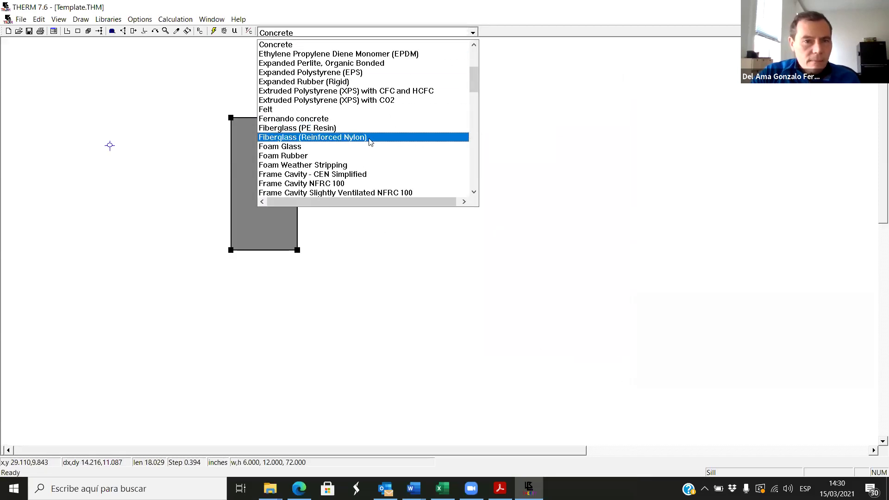
click(307, 120)
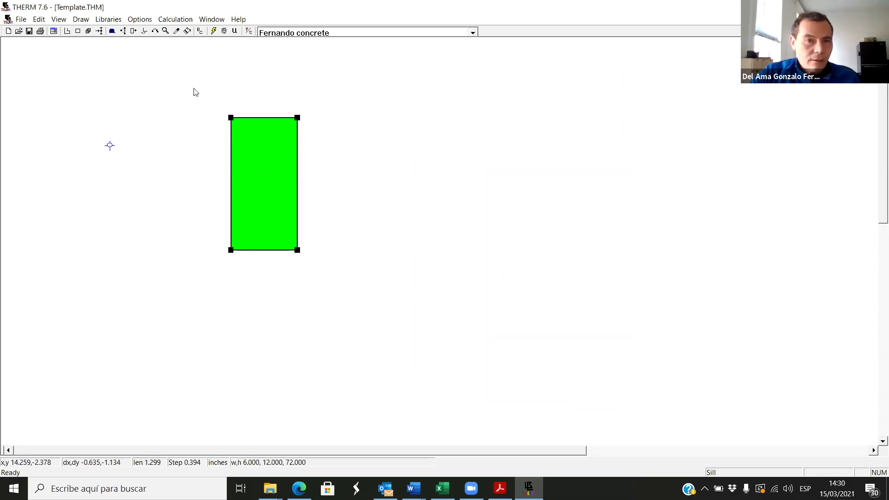
Reopen the material library and review the custom concrete's emissivity and conductivity.
click(106, 21)
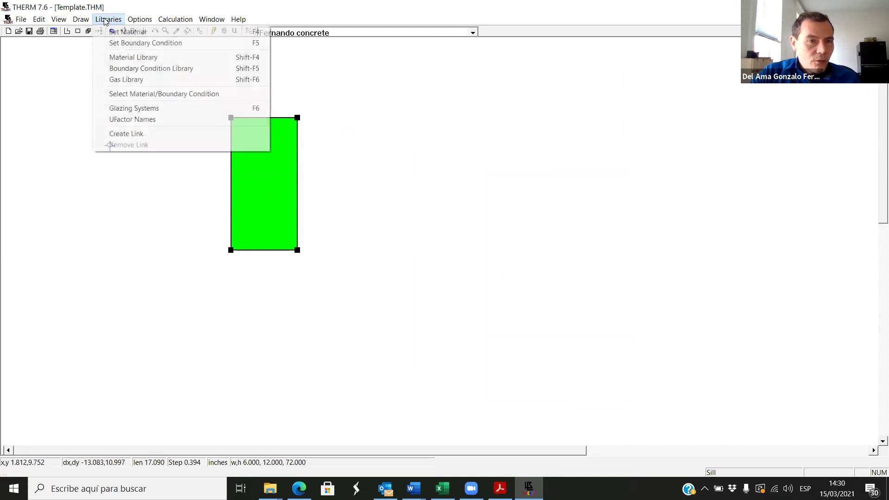
click(134, 57)
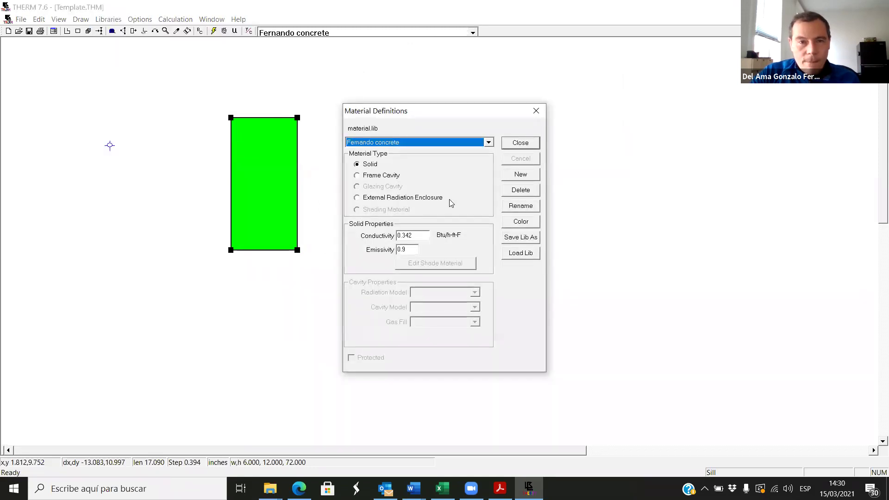
drag(409, 248, 390, 249)
click(416, 248)
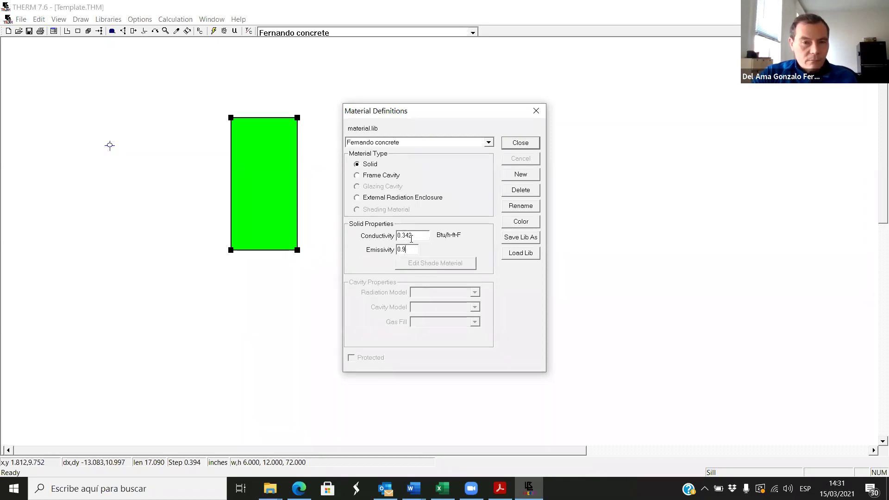
double_click(413, 235)
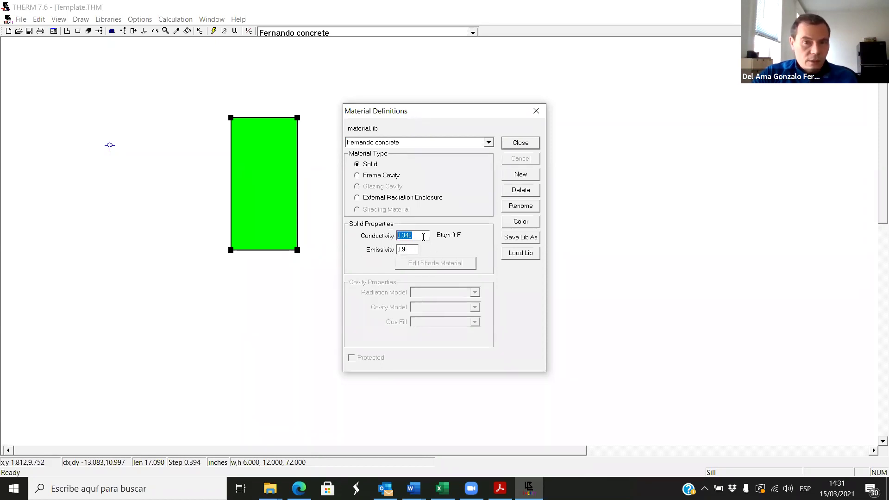
Switch to the Excel workbook and examine the units of the two thermal conductivity columns on the THERMAL CONDUCTIVITY sheet.
click(442, 489)
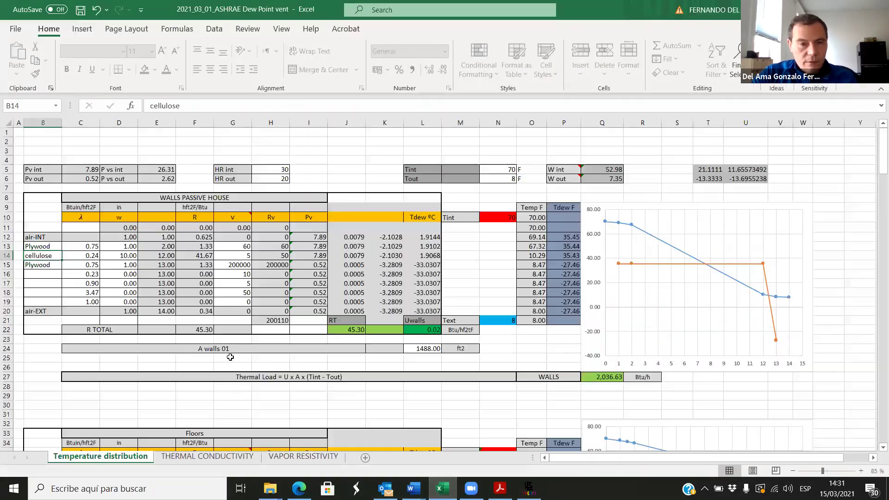
click(207, 456)
scroll(230, 289, up, 20)
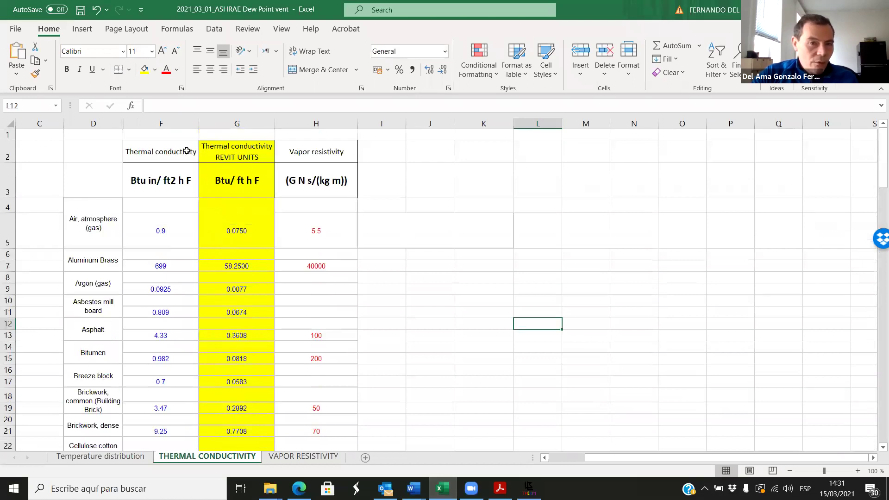
click(162, 156)
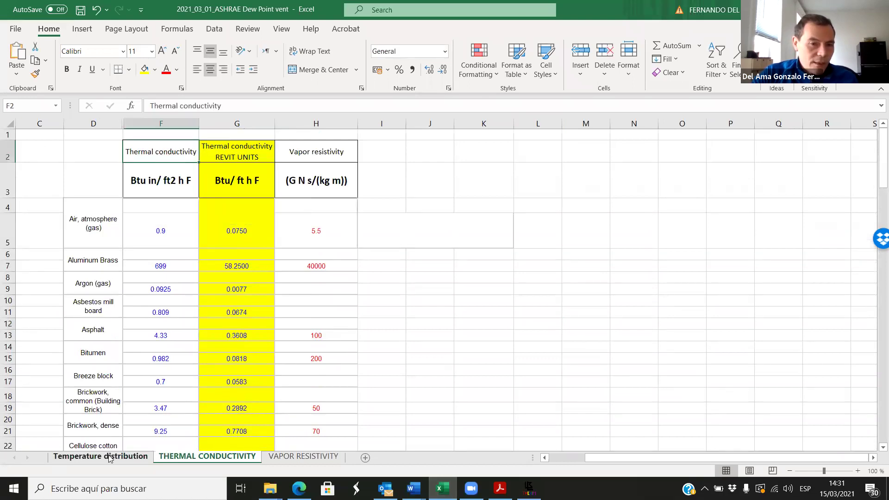
click(229, 152)
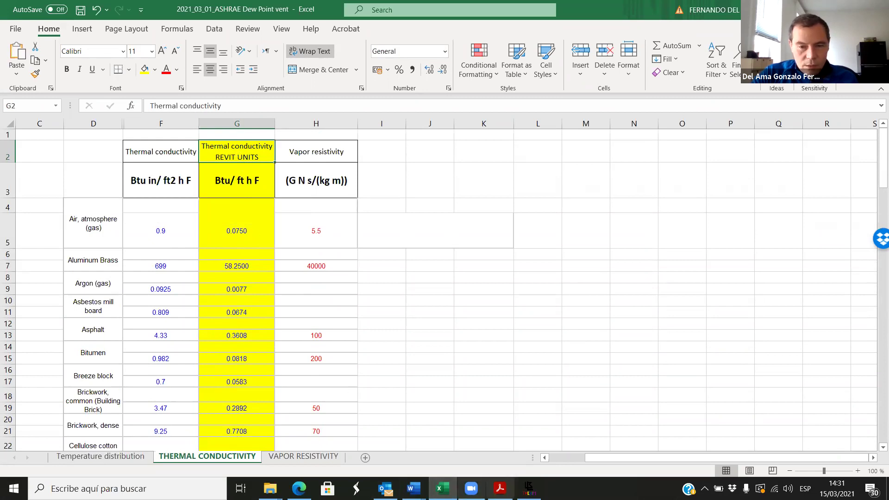
Compare THERM's conductivity unit with the units and material values in the Excel conductivity table, ending back in THERM.
click(529, 489)
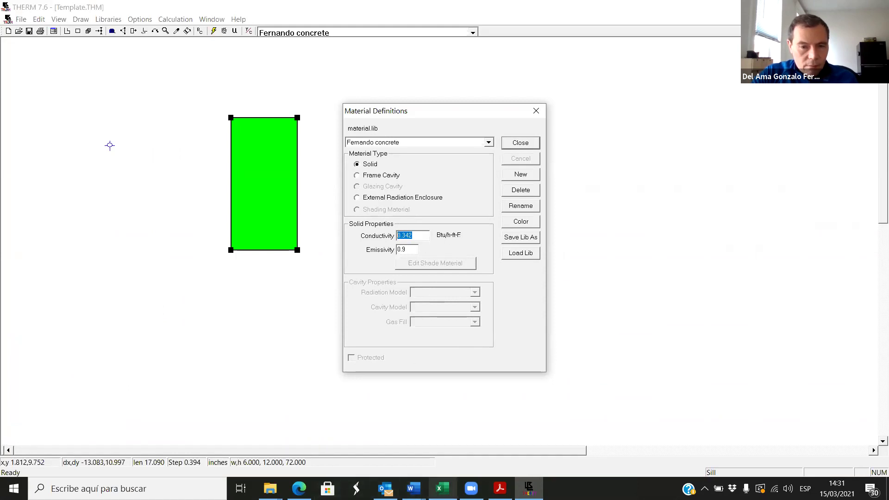
click(443, 489)
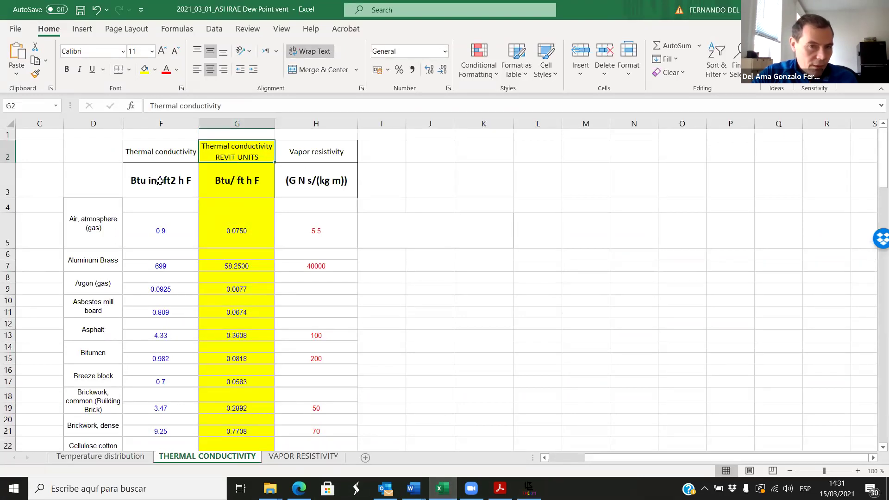
scroll(249, 182, down, 5)
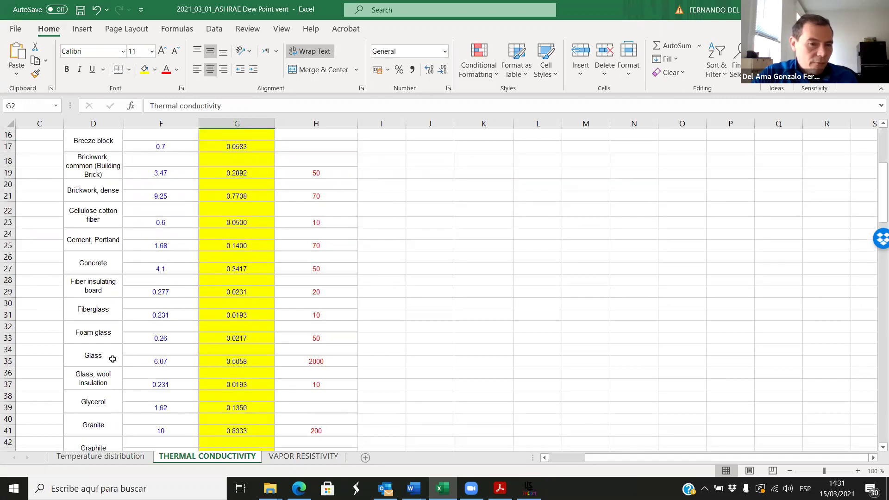
scroll(241, 263, up, 5)
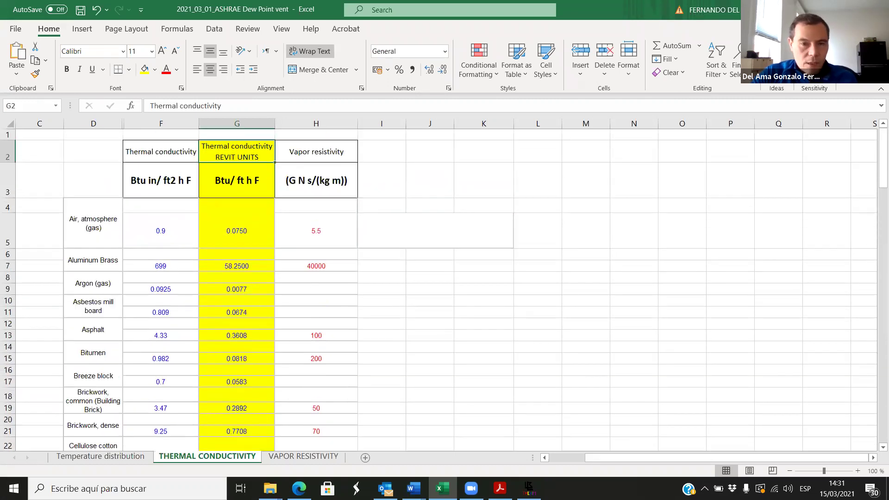
key(alt+Tab)
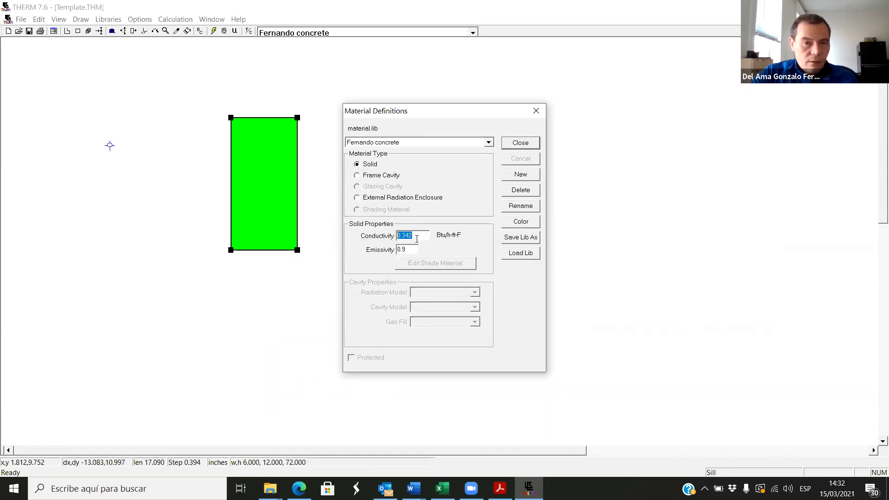
Close the material library and start a new drawing without saving the changes to Template.THM.
click(531, 145)
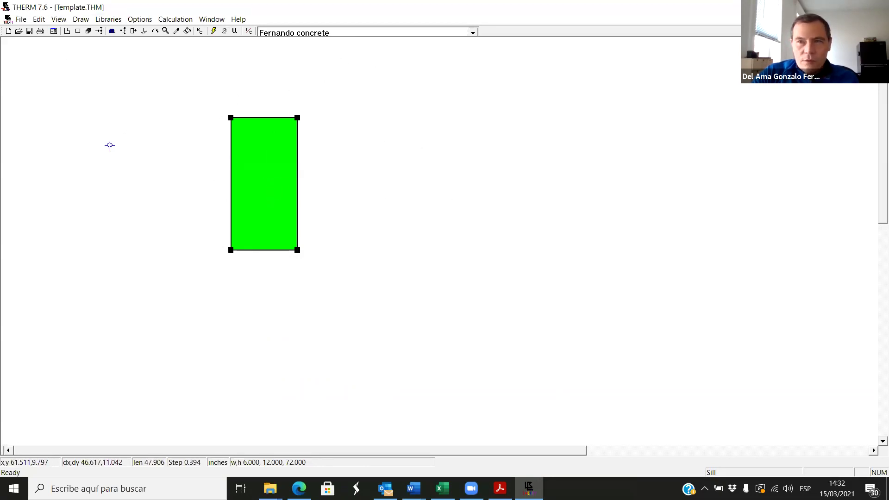
key(ctrl+n)
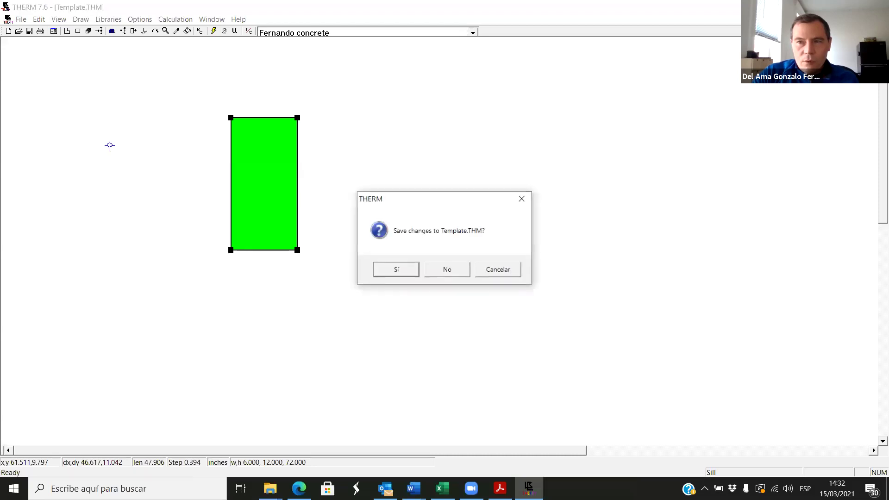
click(448, 271)
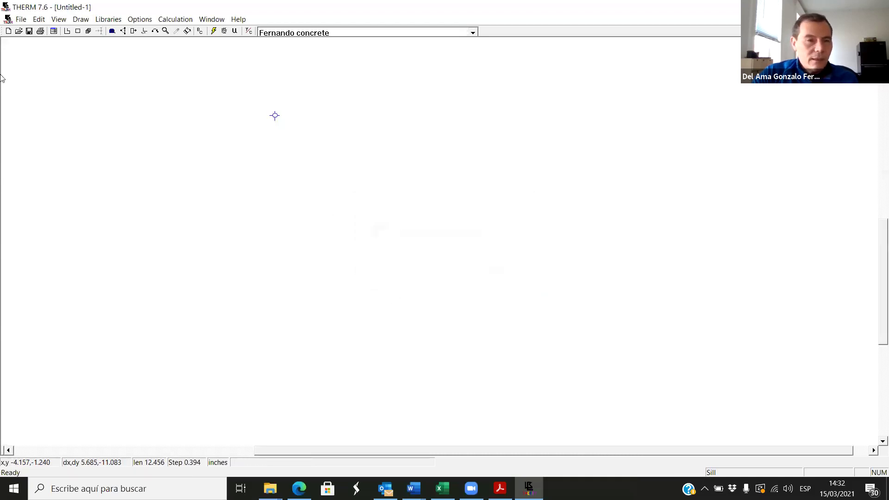
Browse for a THERM file to open, going through Dropbox, 00_Keene, Courses and 000_SPRING2021 to the ARCH360 folder.
click(21, 19)
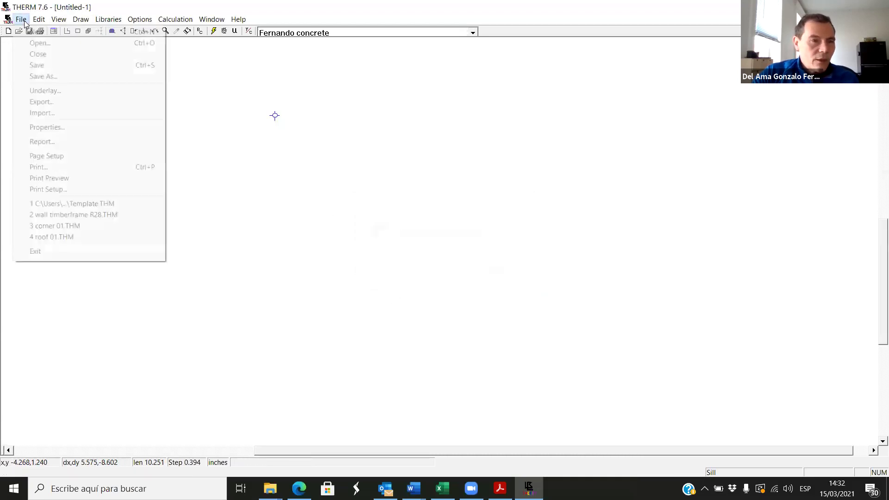
click(68, 42)
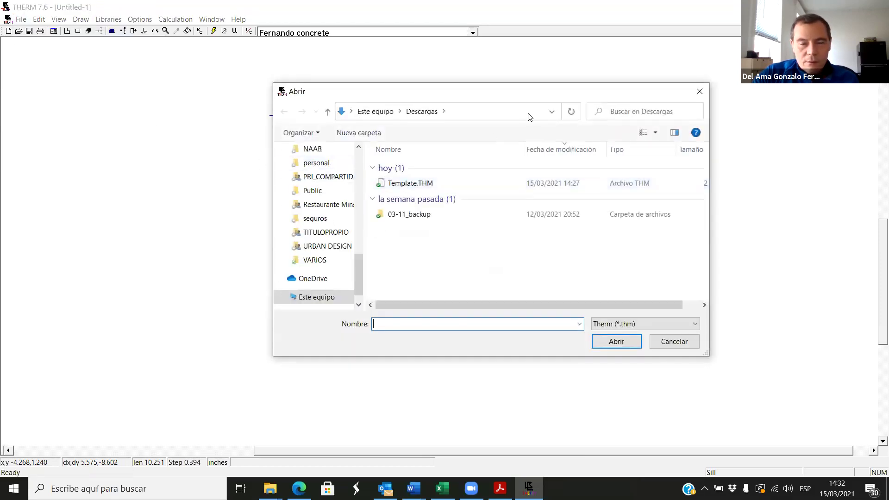
scroll(310, 243, up, 3)
scroll(331, 229, up, 4)
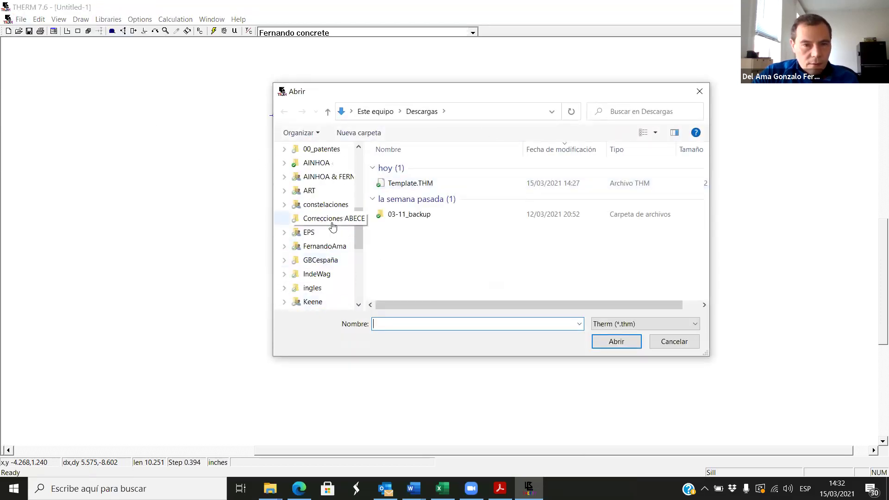
click(337, 191)
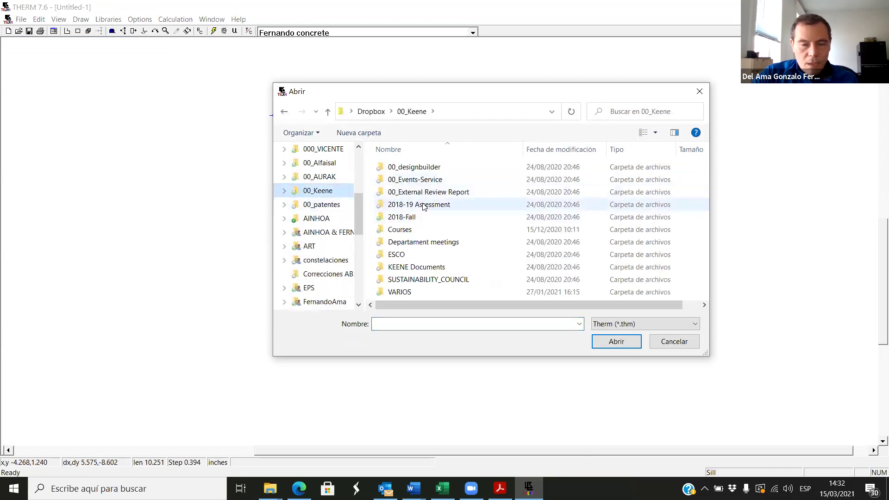
double_click(399, 229)
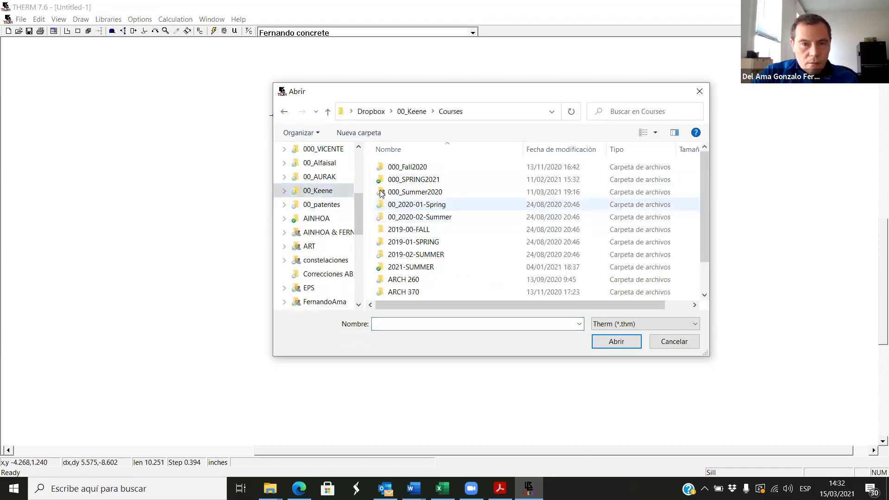
double_click(407, 180)
double_click(408, 193)
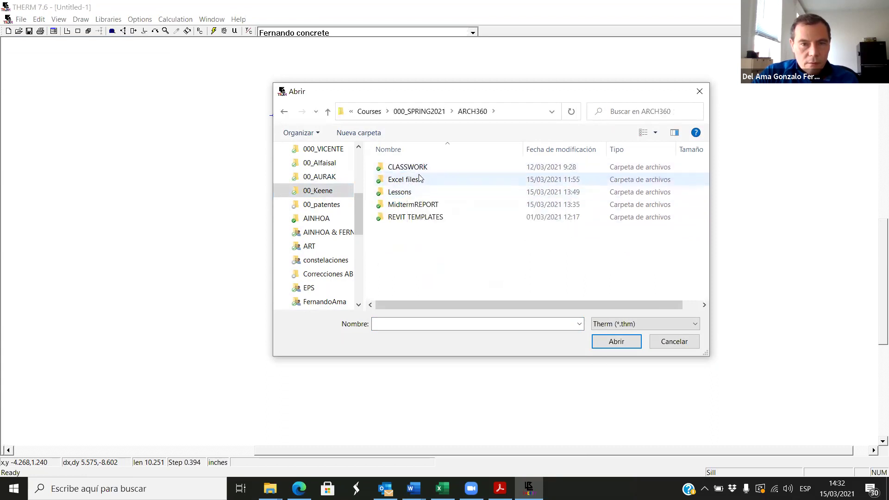
Look for THERM files in the Lessons folder and in the Classwork 03-11 THERM folder inside CLASSWORK.
double_click(399, 193)
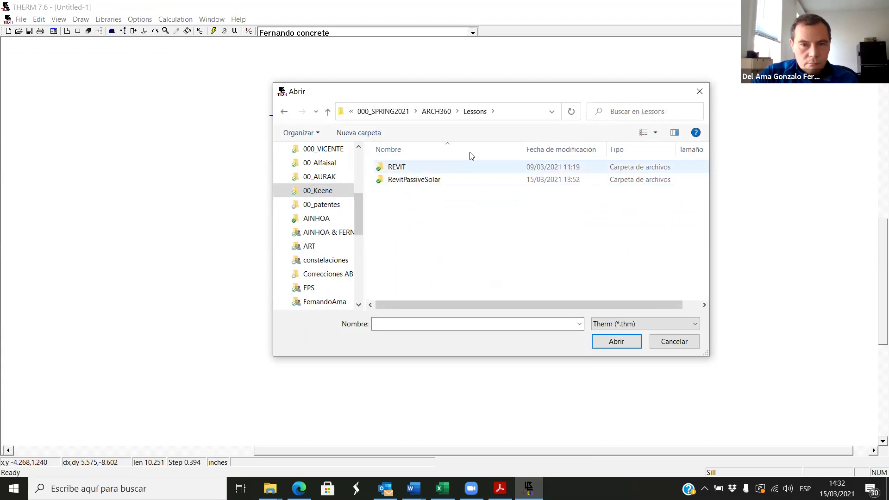
click(436, 111)
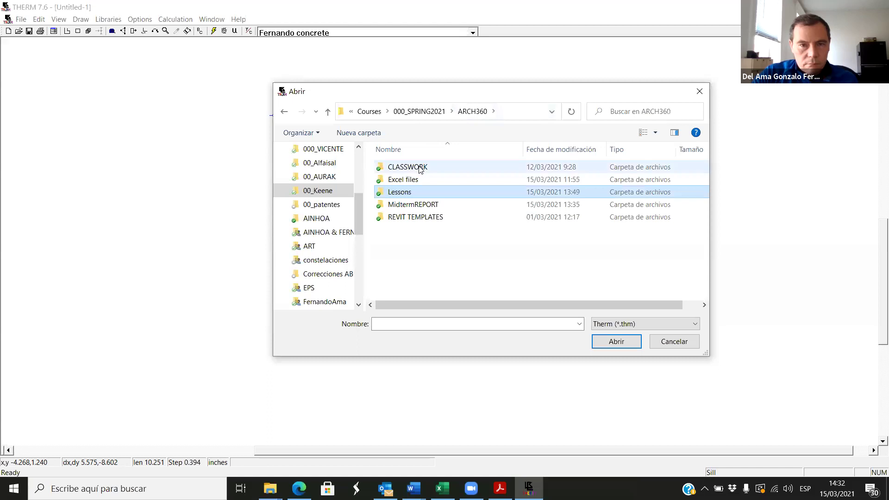
click(403, 168)
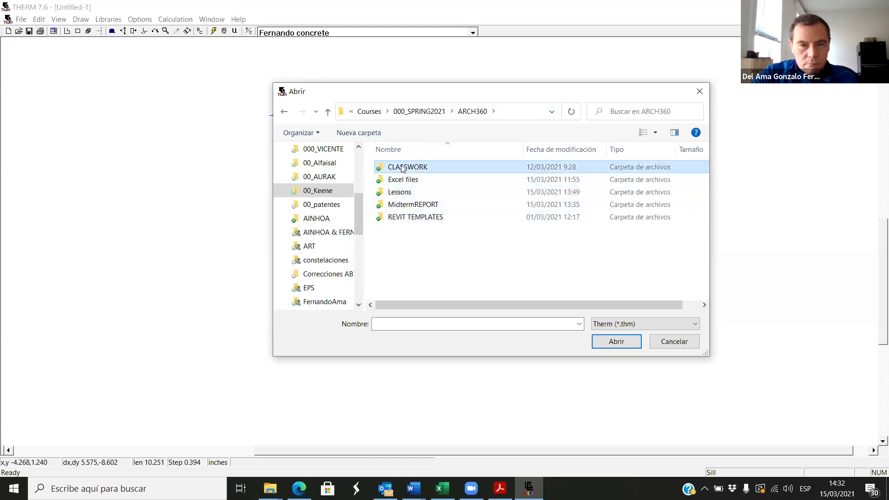
double_click(403, 168)
double_click(413, 169)
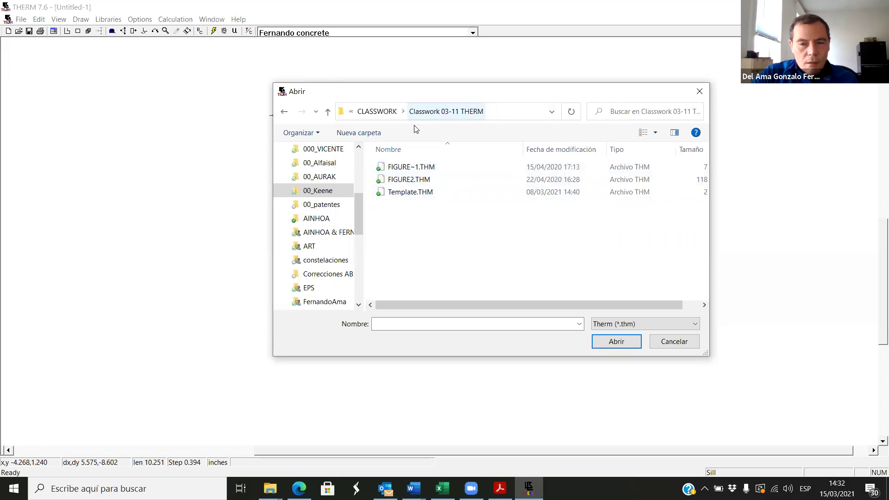
Switch to File Explorer and view the contents of the ARCH360 folder's Classwork 03-11 THERM subfolder inside CLASSWORK.
click(270, 489)
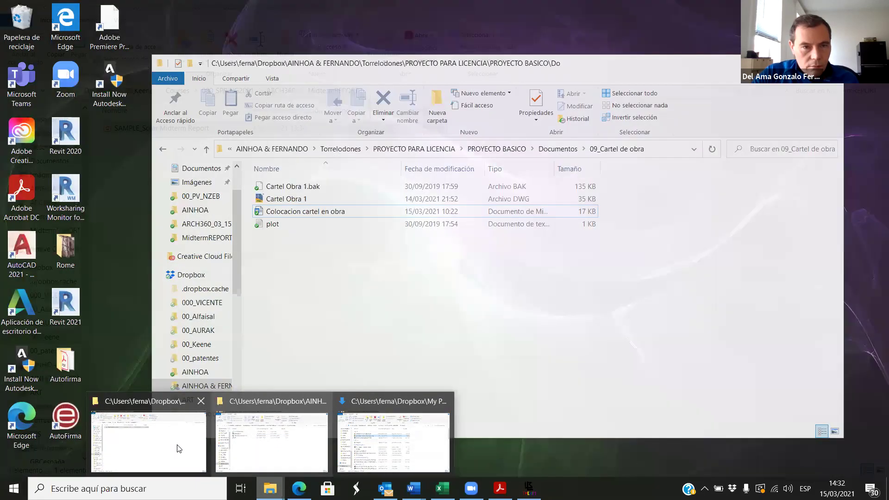
click(180, 444)
click(227, 90)
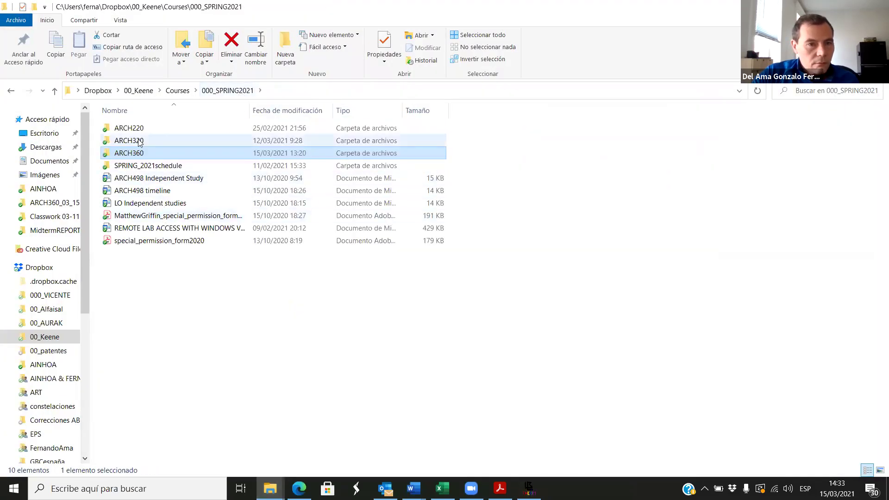
double_click(135, 154)
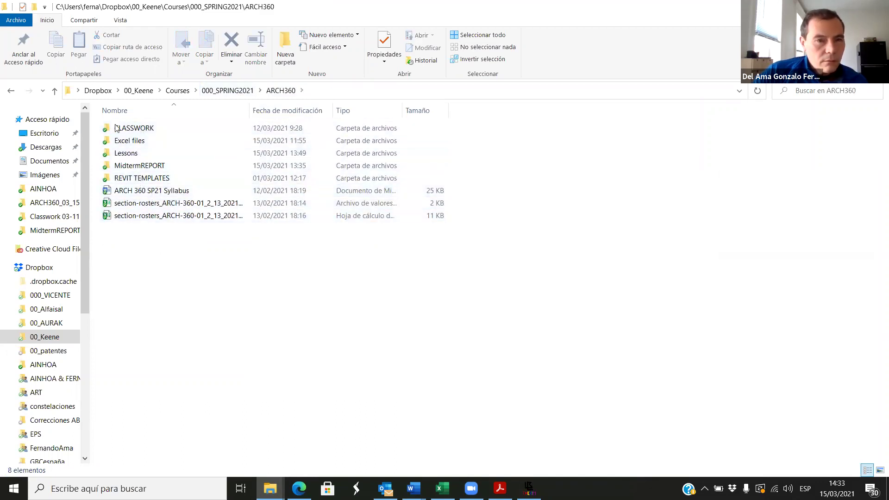
double_click(131, 129)
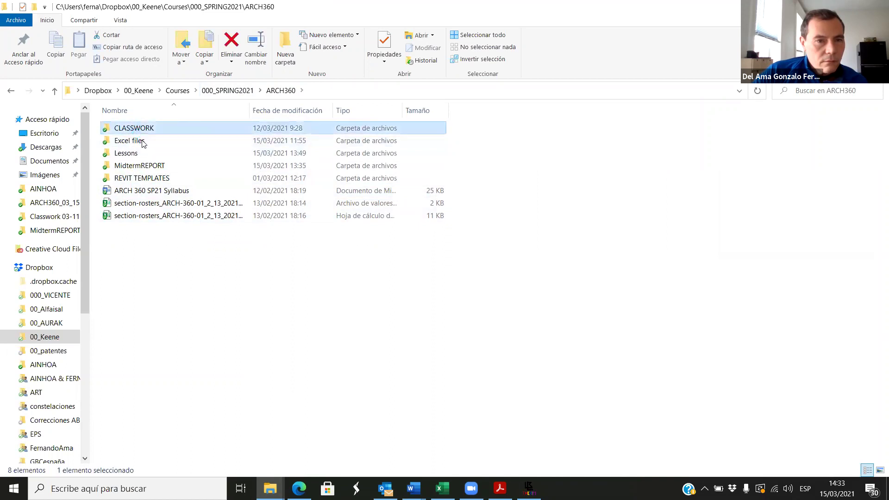
double_click(158, 129)
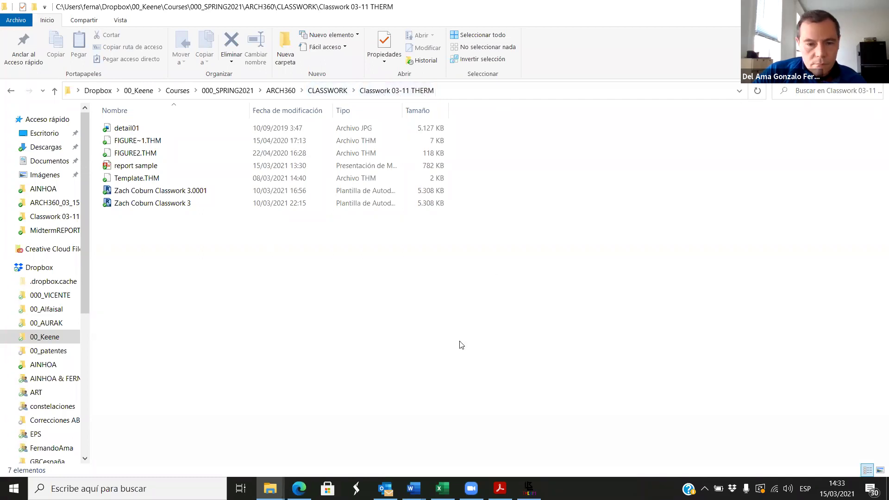
Return to THERM, cancel opening a file, restart THERM 7.6 and dismiss the updates notice.
click(528, 489)
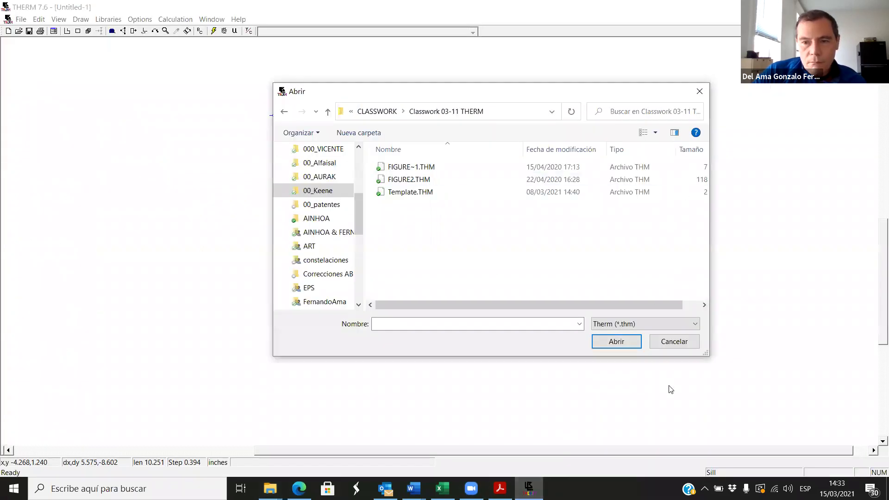
click(685, 342)
key(alt+F4)
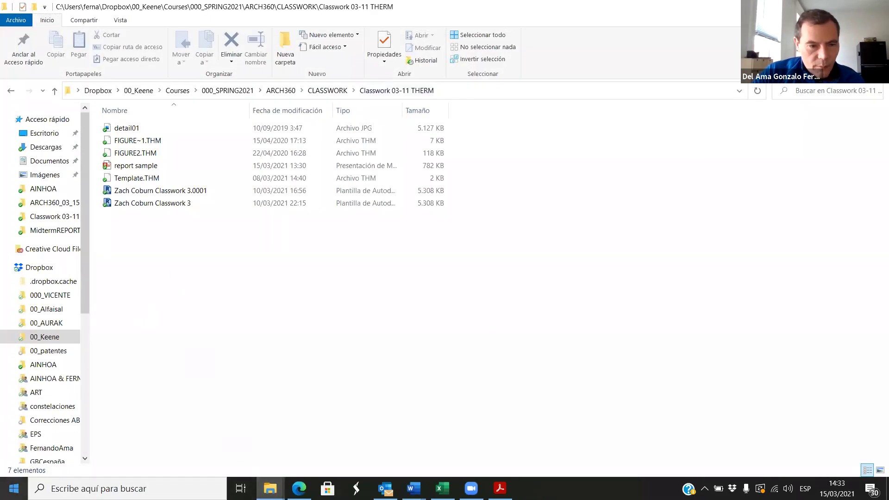
text(therm)
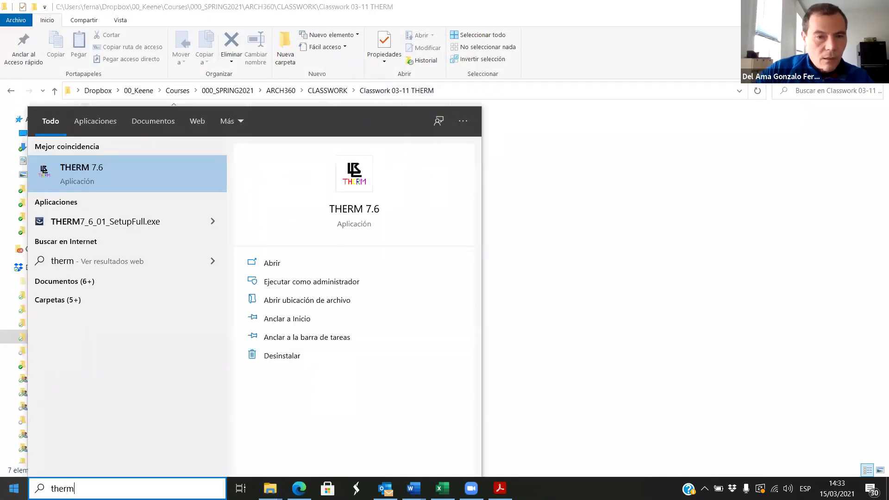
click(348, 194)
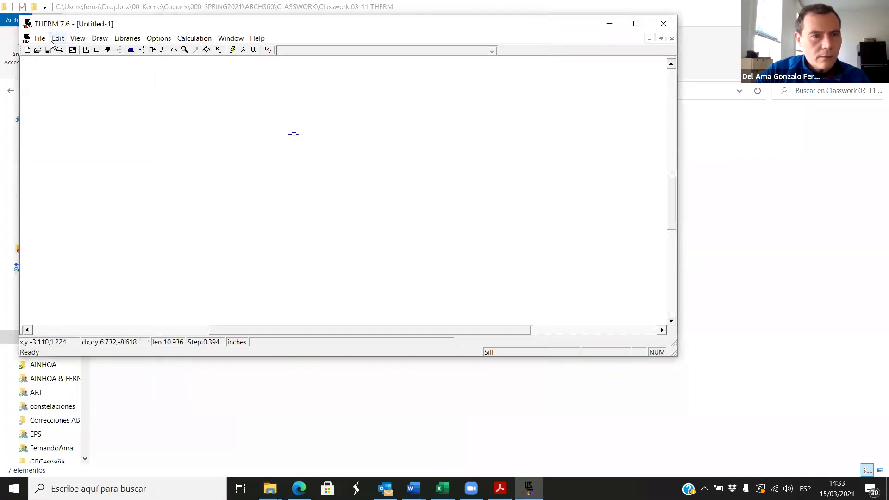
click(40, 38)
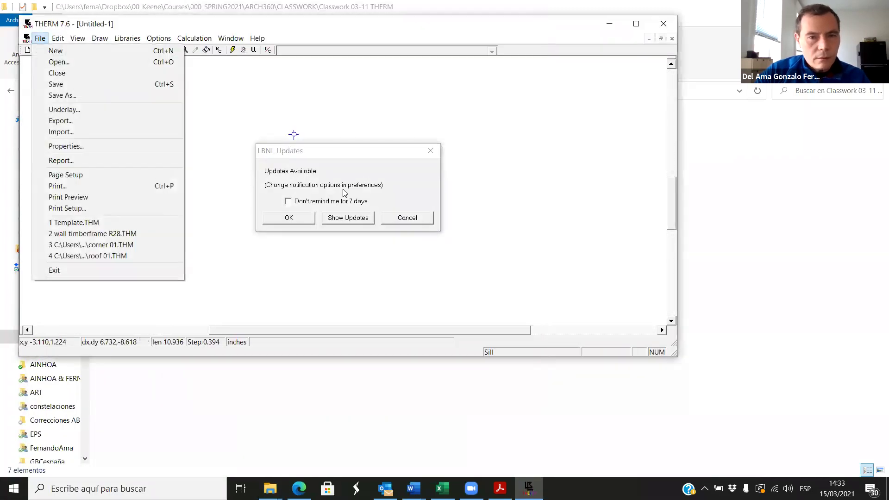
click(307, 224)
Open Template.THM from the Descargas folder and maximize the THERM window.
click(40, 38)
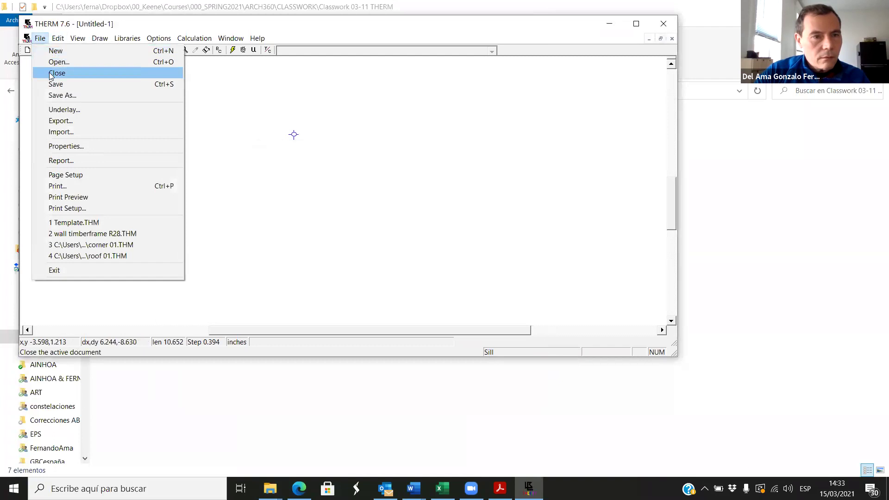
click(59, 62)
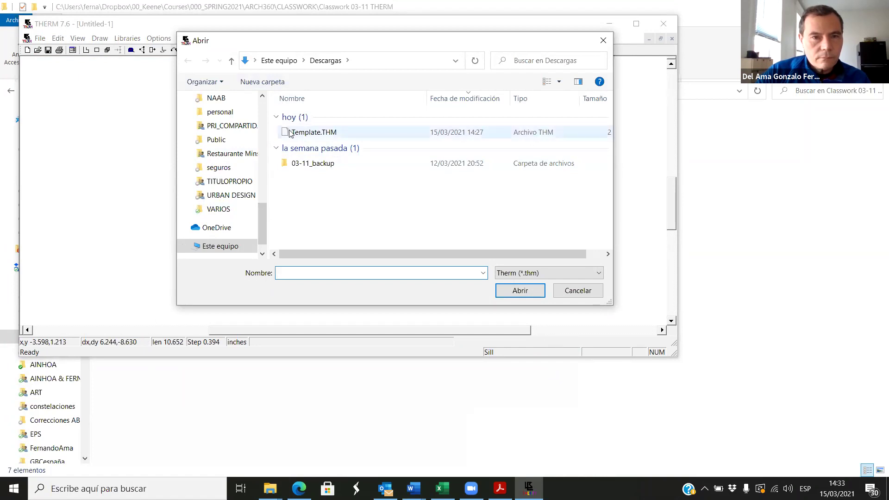
click(304, 135)
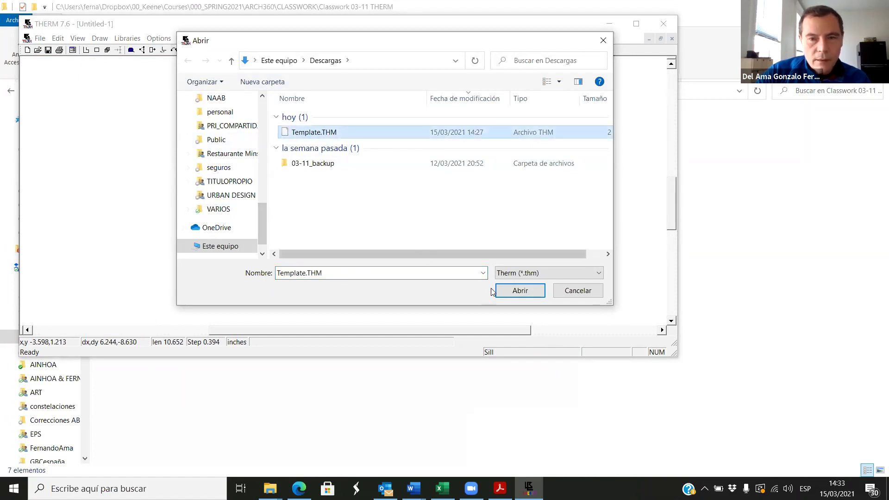
click(534, 292)
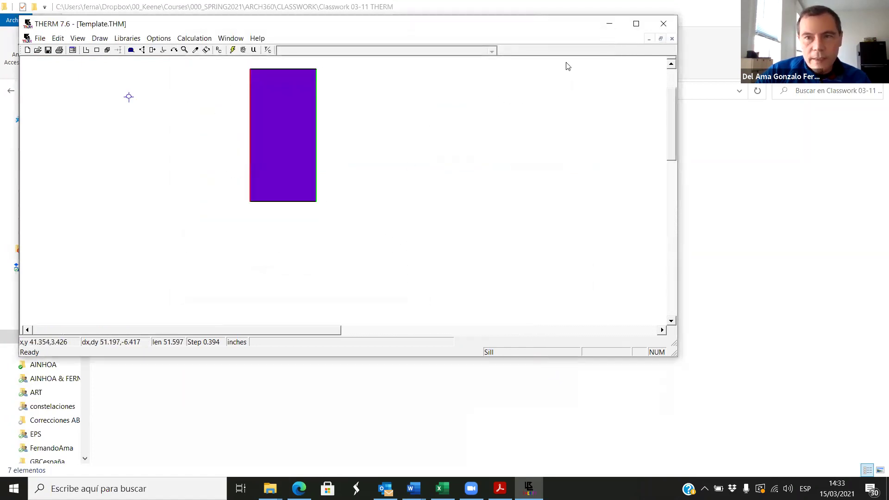
click(637, 27)
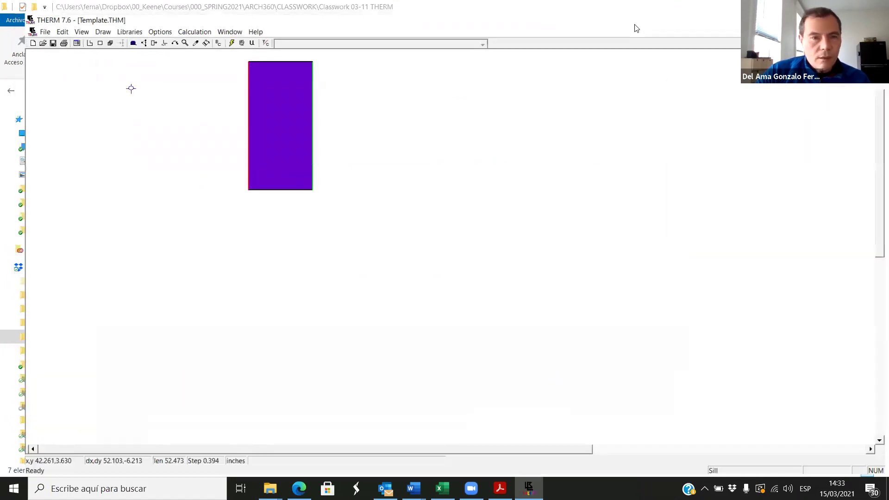
Delete the existing rectangular polygon from the template drawing.
drag(213, 94, 340, 276)
key(Delete)
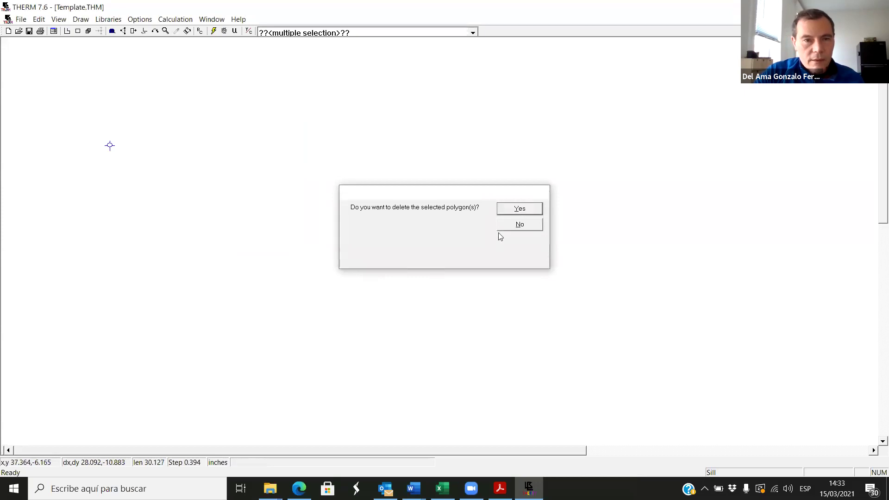
key(Return)
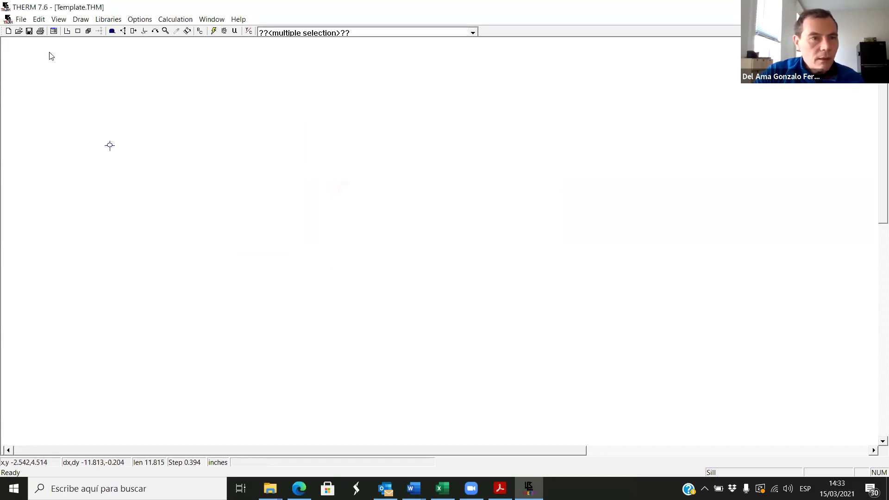
Show the grid, with Snap to Grid enabled and the grid spacing set to 1 inch in width and height.
click(64, 19)
click(70, 87)
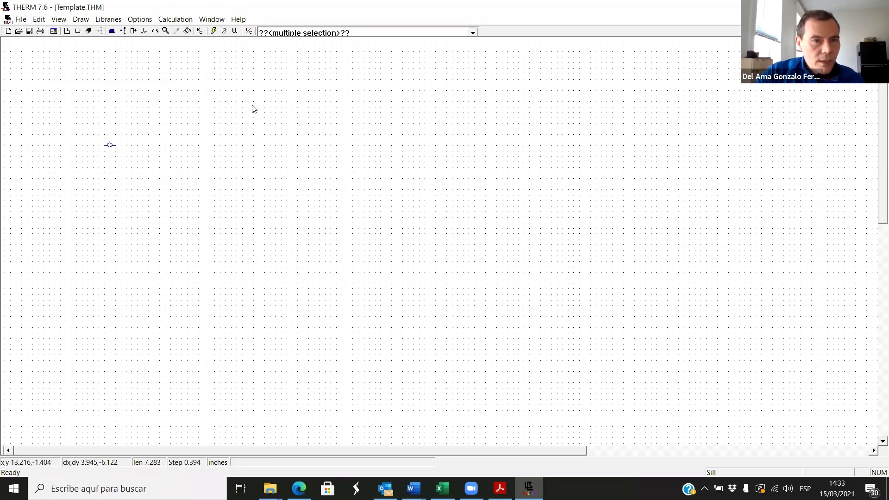
click(149, 23)
click(159, 31)
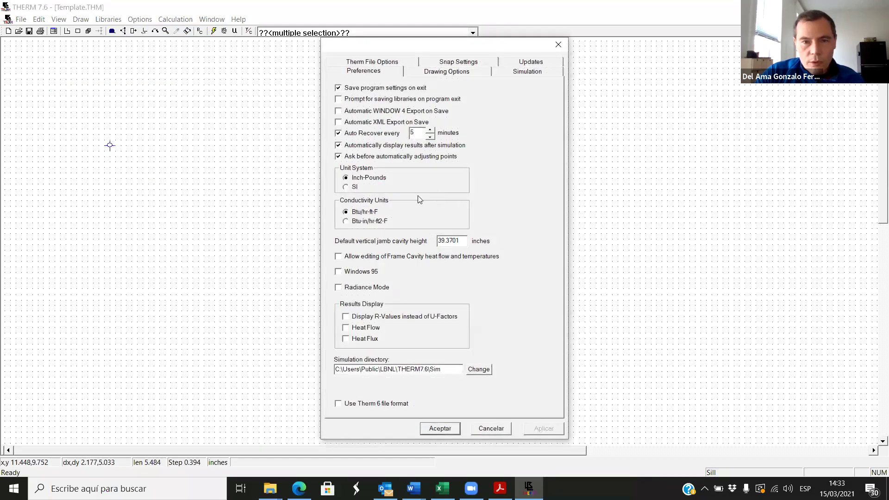
click(454, 64)
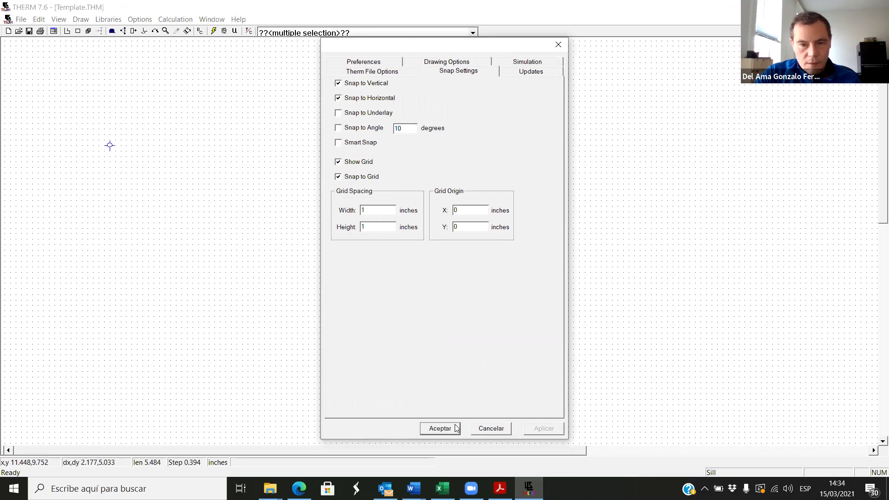
click(440, 429)
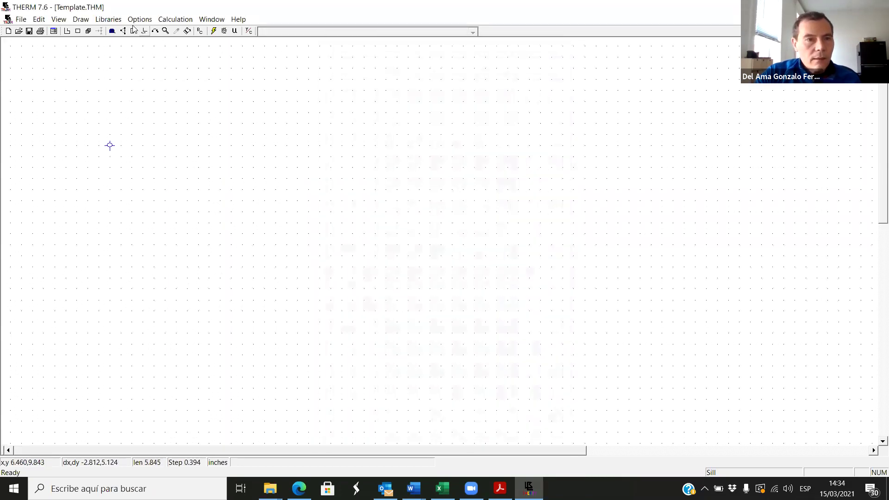
Draw a rectangle 14 inches wide and 6 inches high on the grid, from (30, -48) to (44, -54).
click(165, 32)
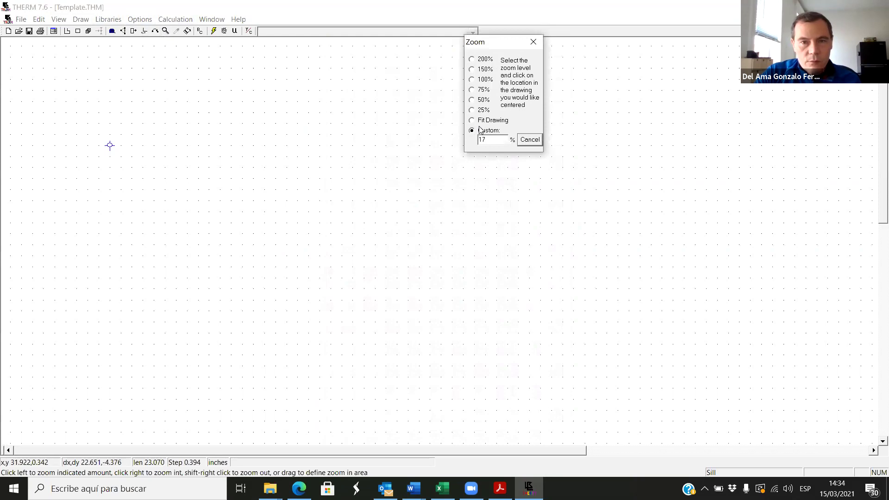
drag(490, 138, 475, 139)
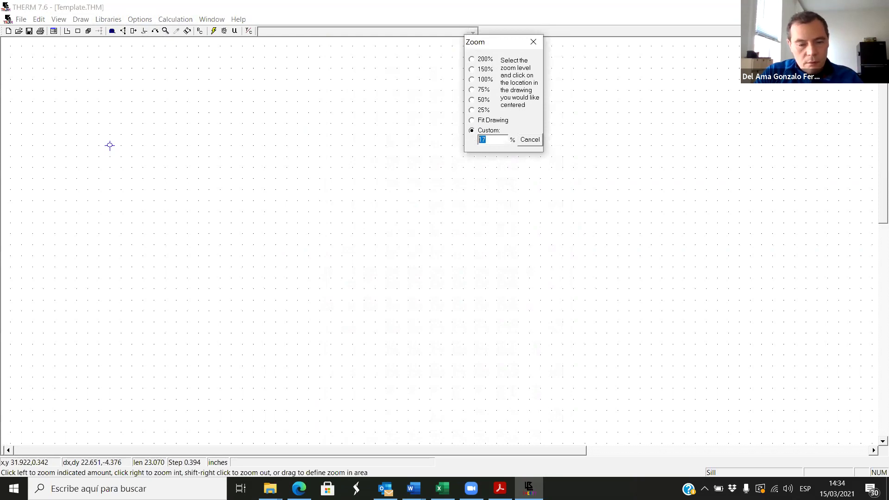
text(15)
click(110, 145)
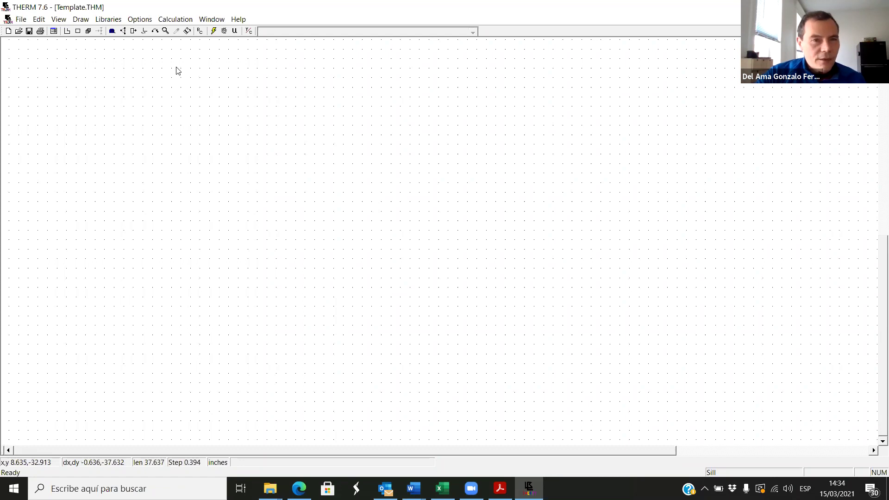
click(78, 31)
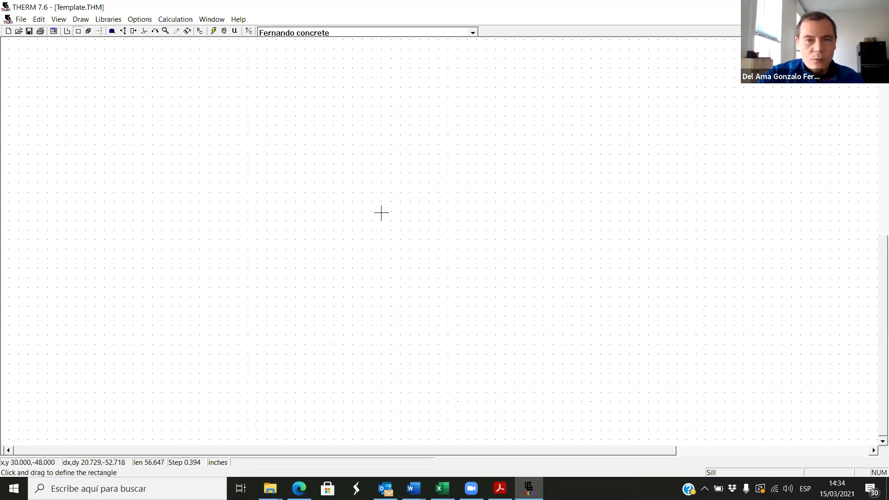
drag(382, 211, 387, 238)
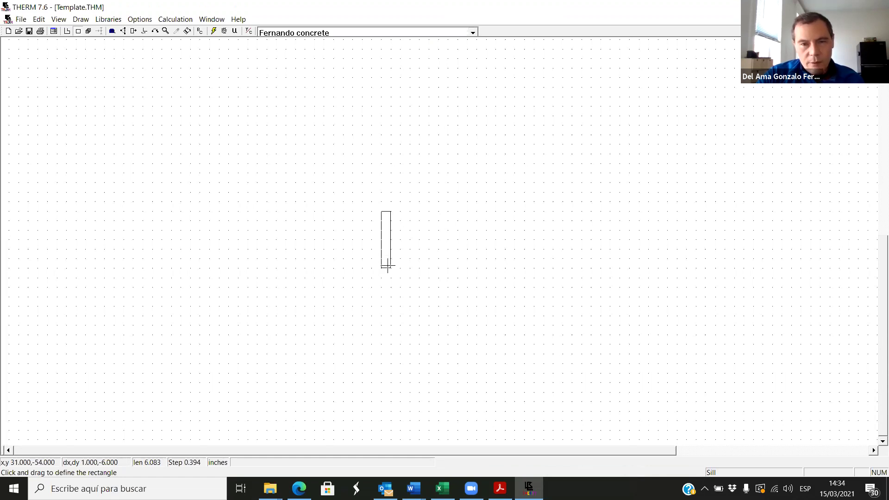
drag(395, 267, 514, 270)
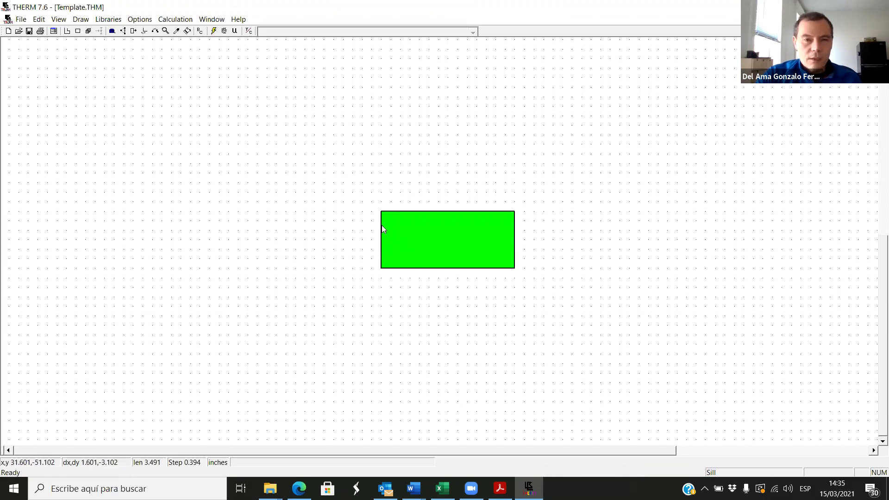
Assign the material Cellulose, Cotton fiber to the 14 by 6 inch rectangle and deselect it.
click(453, 243)
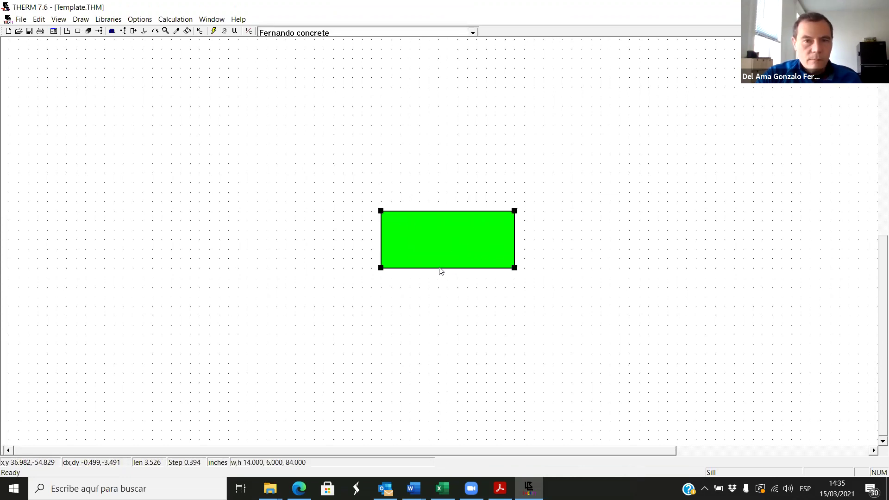
click(472, 33)
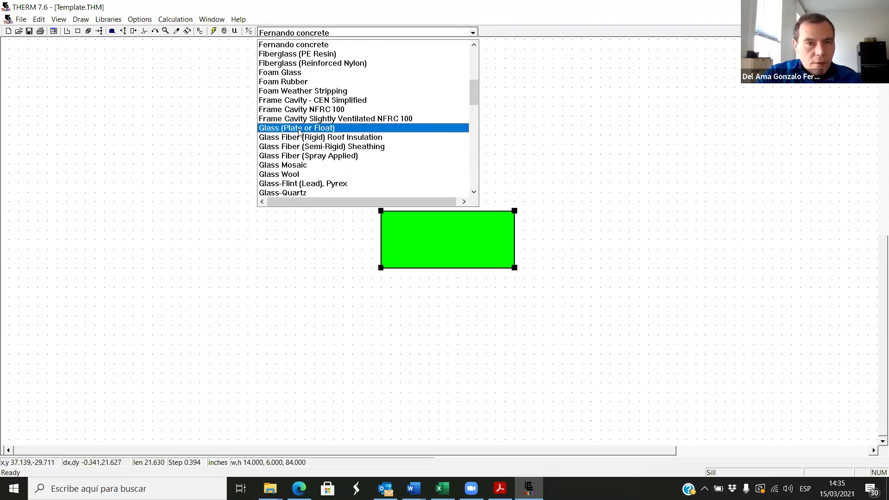
scroll(299, 132, down, 2)
scroll(292, 142, up, 8)
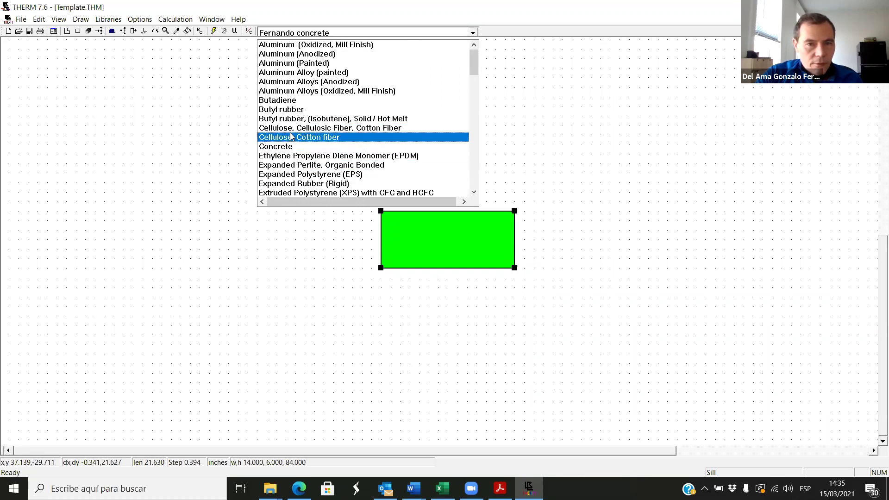
click(295, 137)
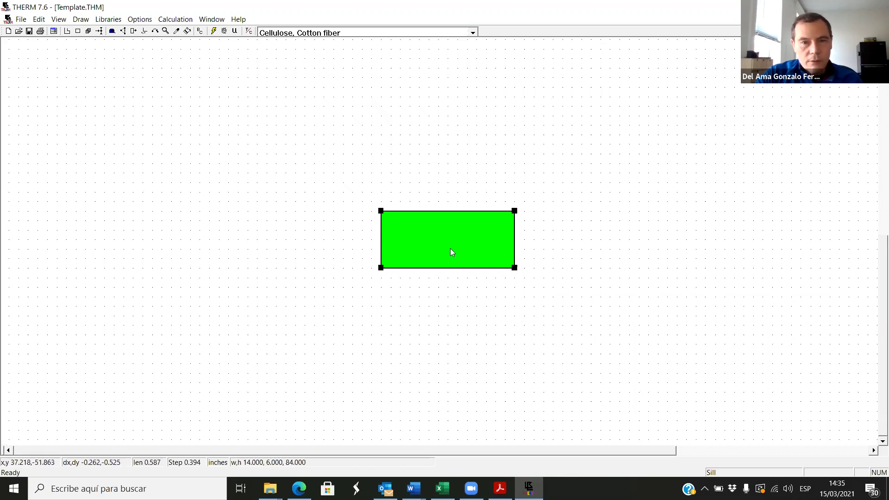
click(468, 250)
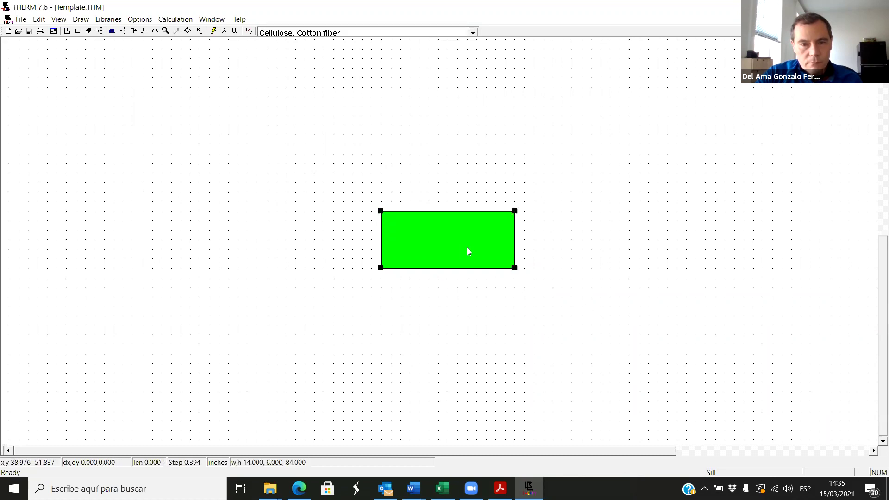
click(478, 326)
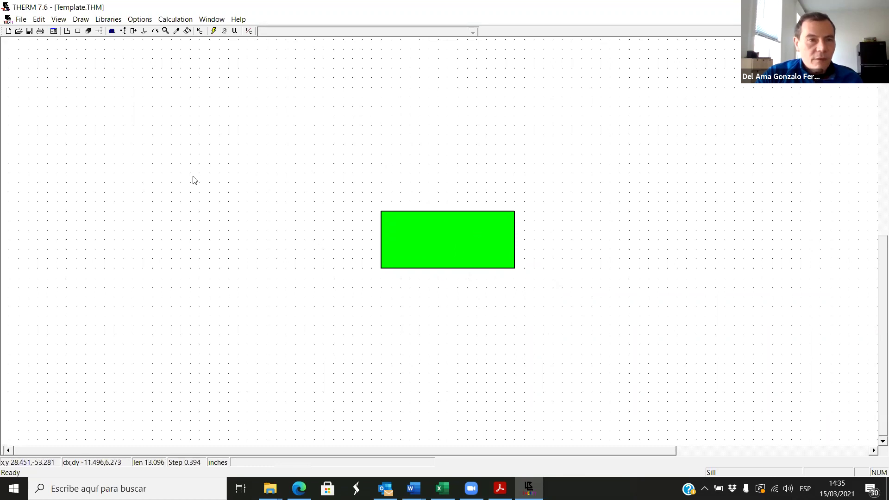
Draw a 14 by 1 inch rectangle directly on top of the existing one and assign it Particleboard, Plywood (High Density).
click(78, 31)
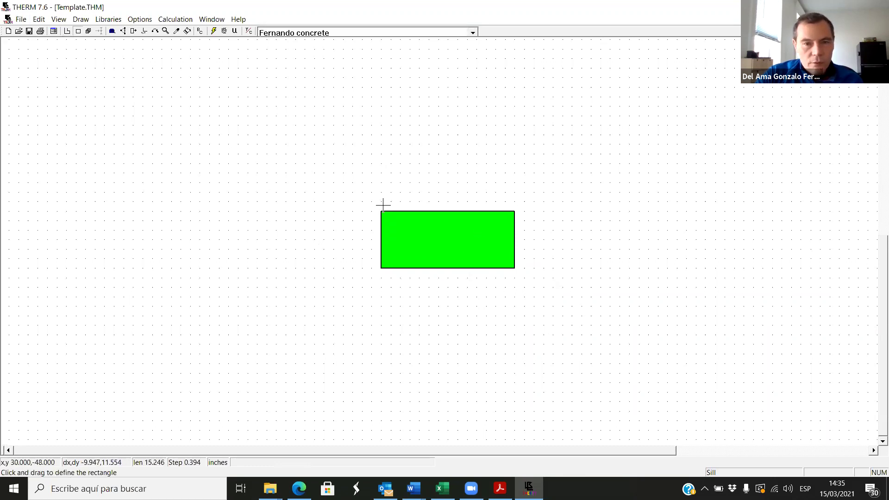
drag(381, 202, 515, 211)
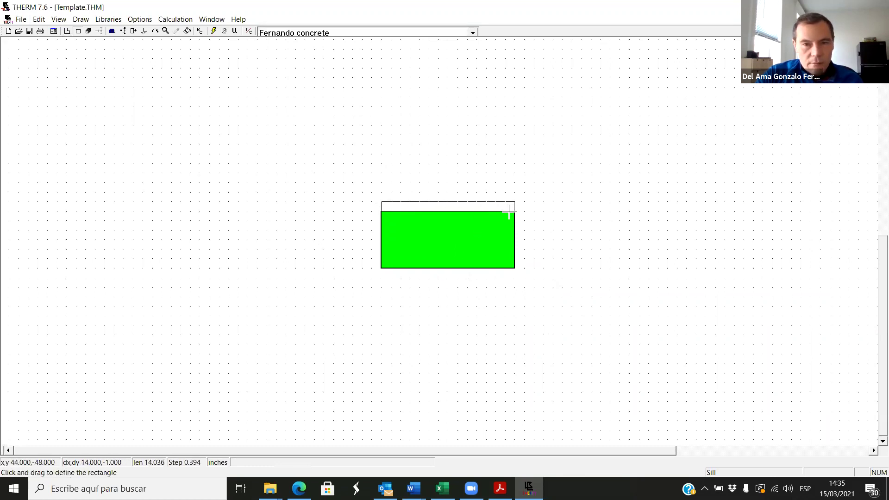
click(466, 208)
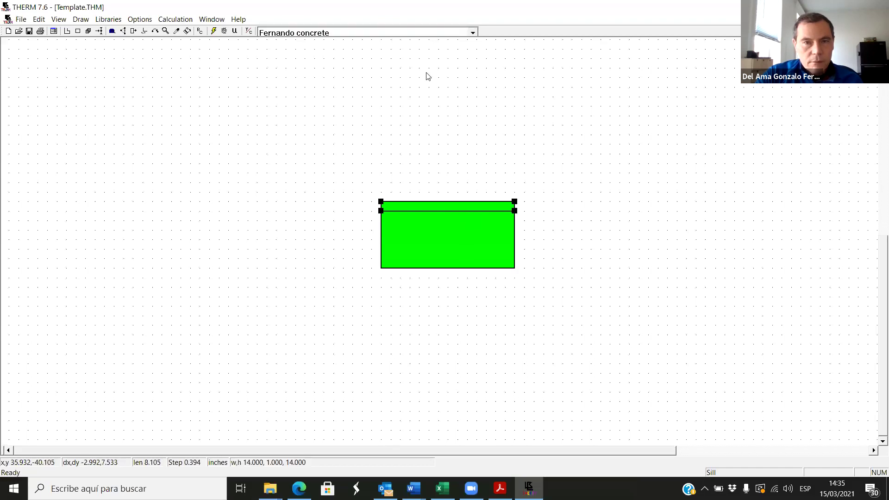
click(473, 32)
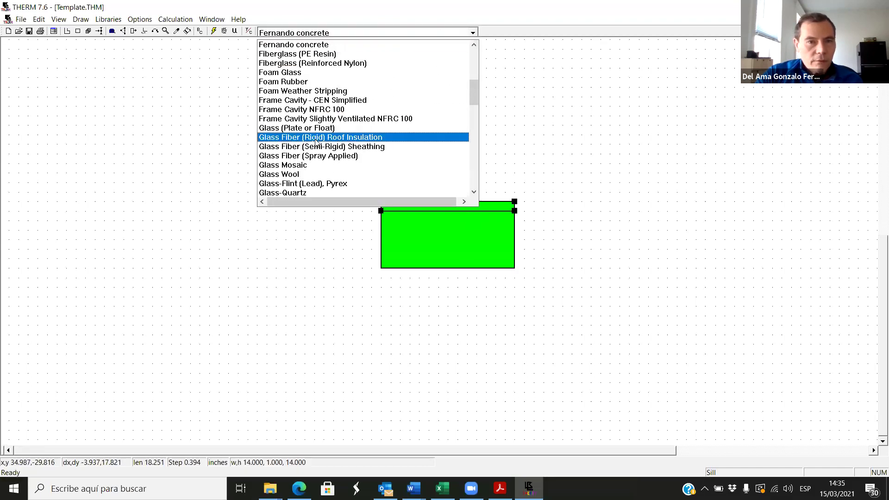
scroll(315, 142, up, 3)
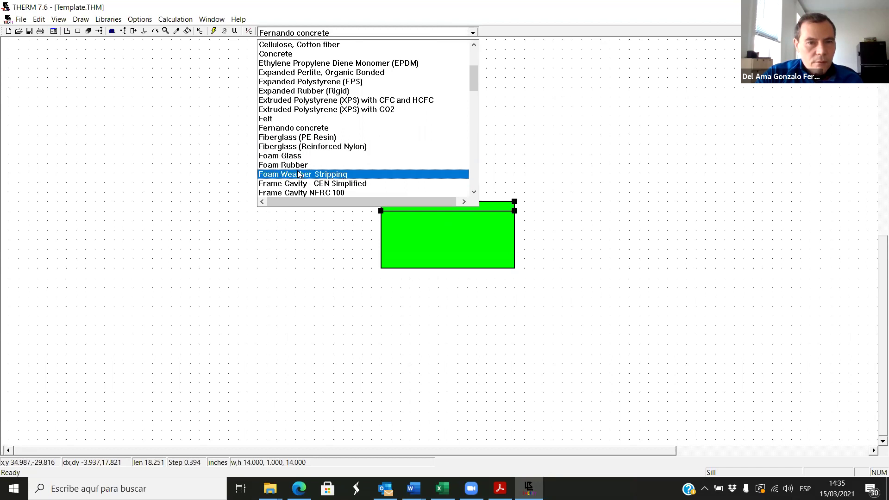
scroll(299, 142, up, 1)
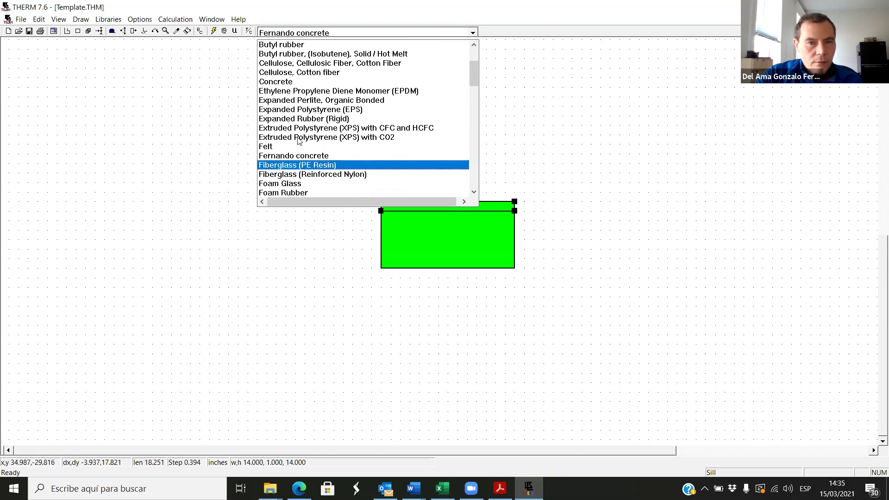
scroll(298, 141, up, 2)
scroll(299, 141, down, 7)
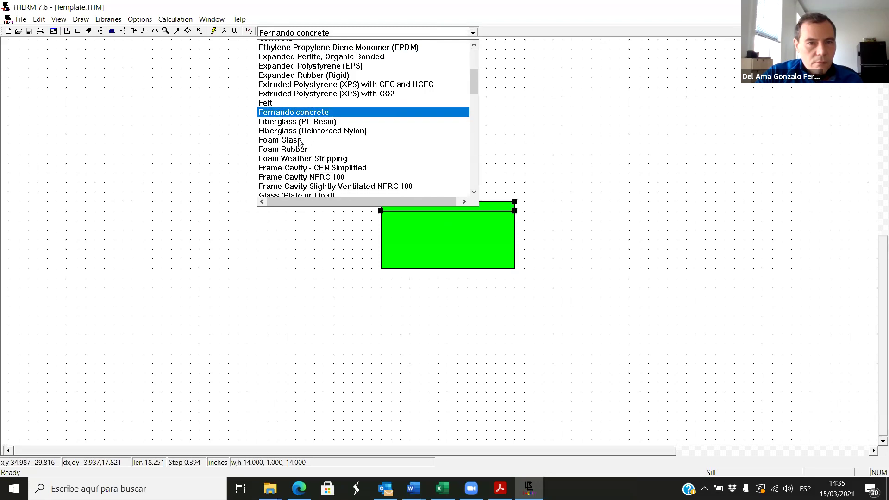
scroll(299, 143, down, 3)
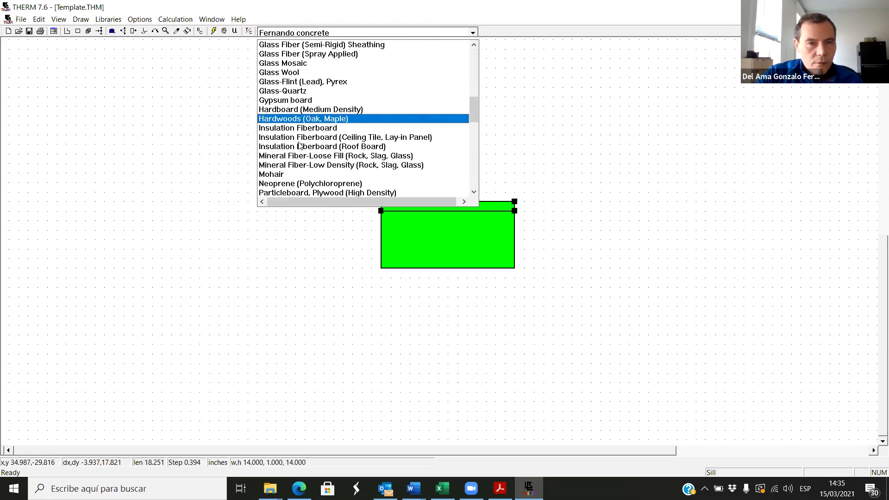
scroll(299, 146, down, 2)
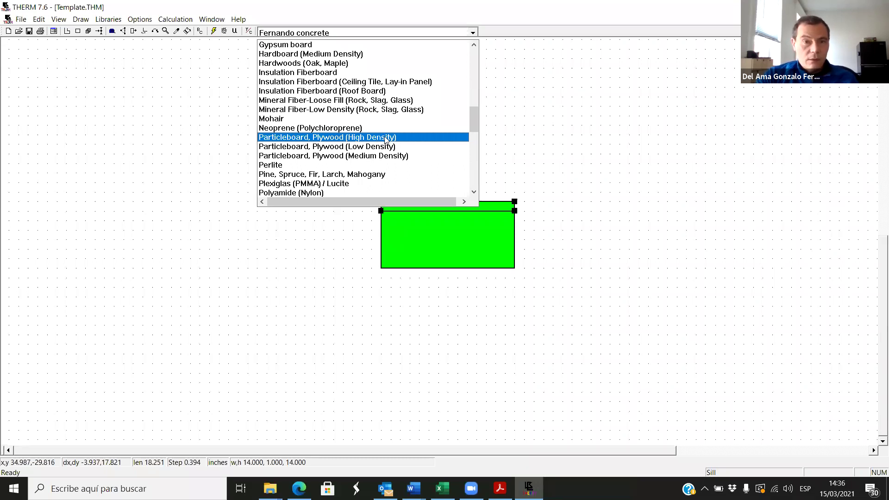
click(387, 139)
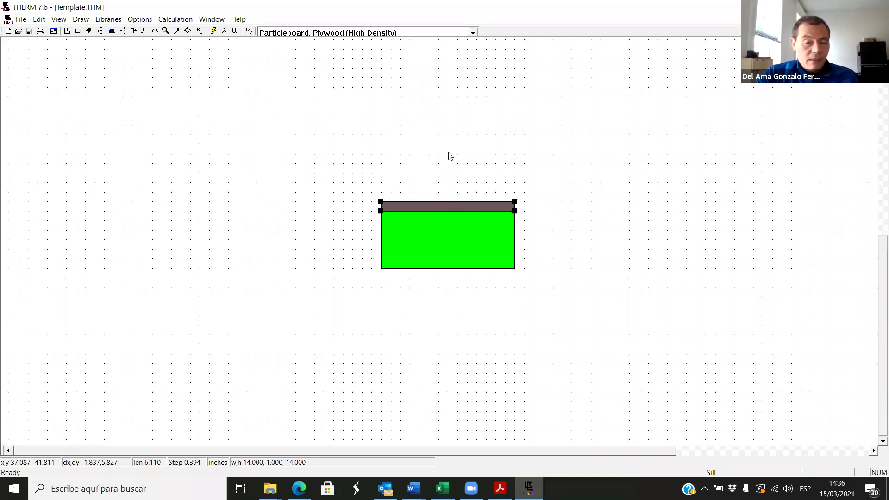
click(423, 318)
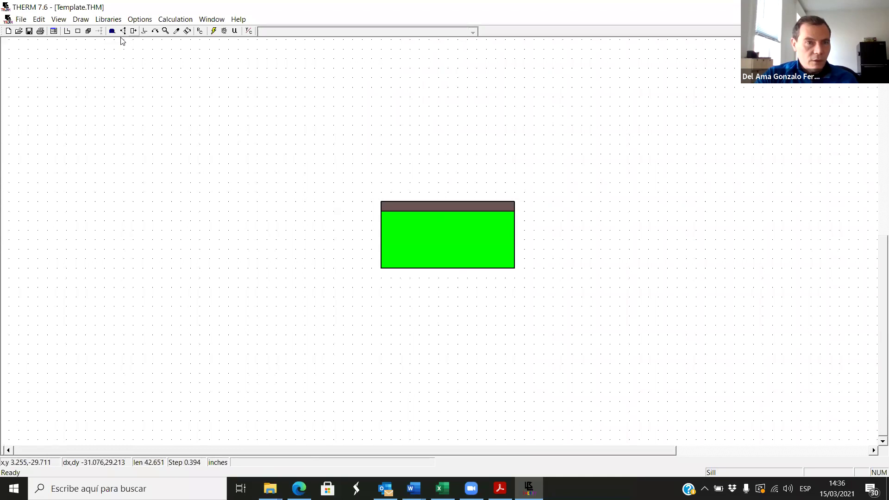
Draw a 14 by 1 inch rectangle directly below the large one and copy the upper layer's plywood material onto it with the eyedropper.
click(78, 31)
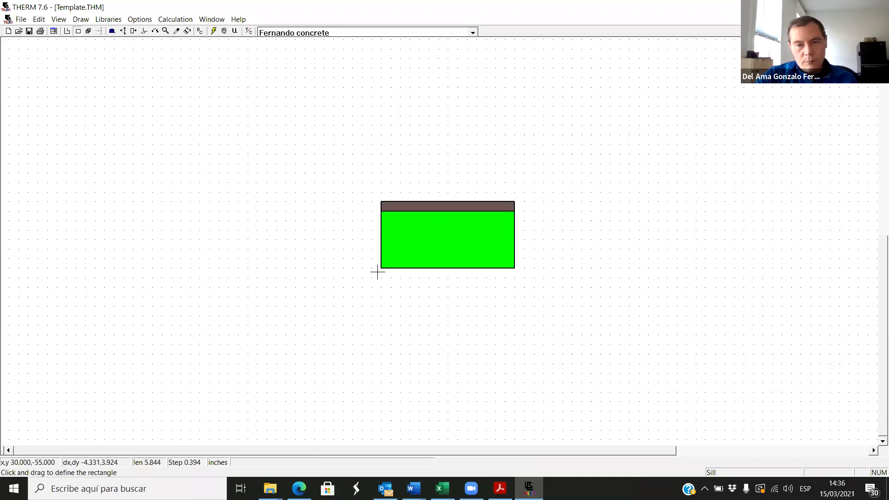
drag(381, 269, 514, 277)
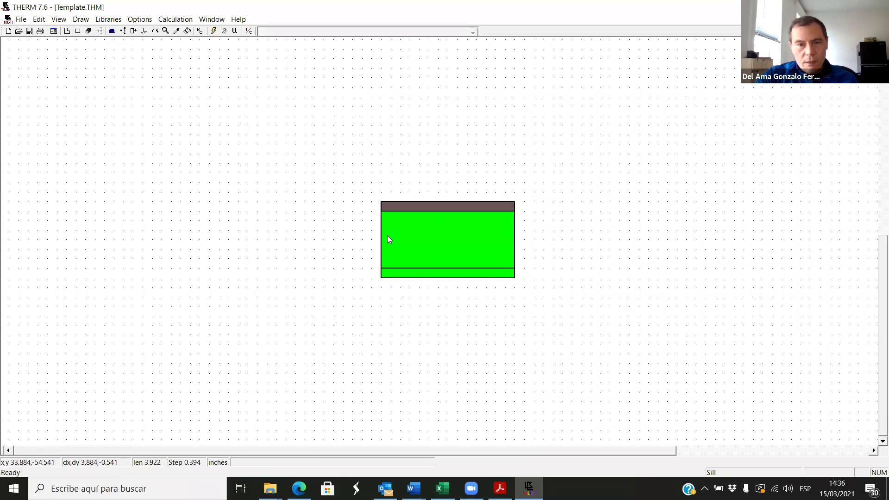
click(177, 31)
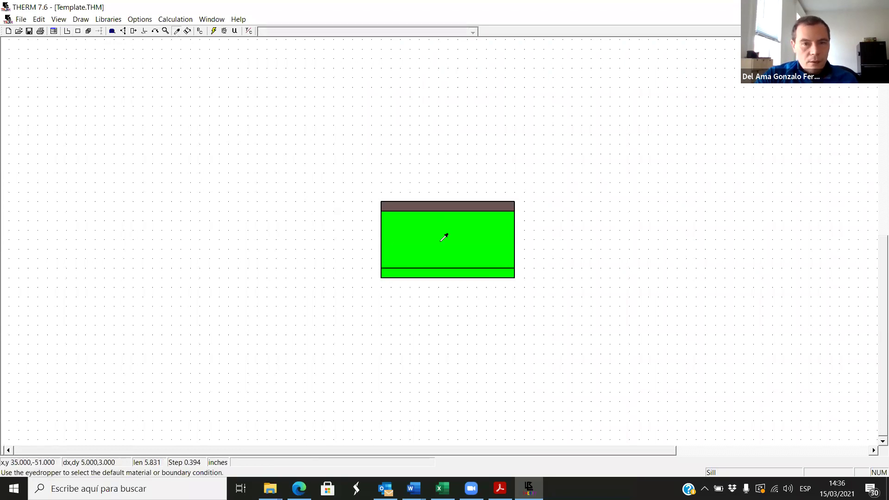
click(453, 202)
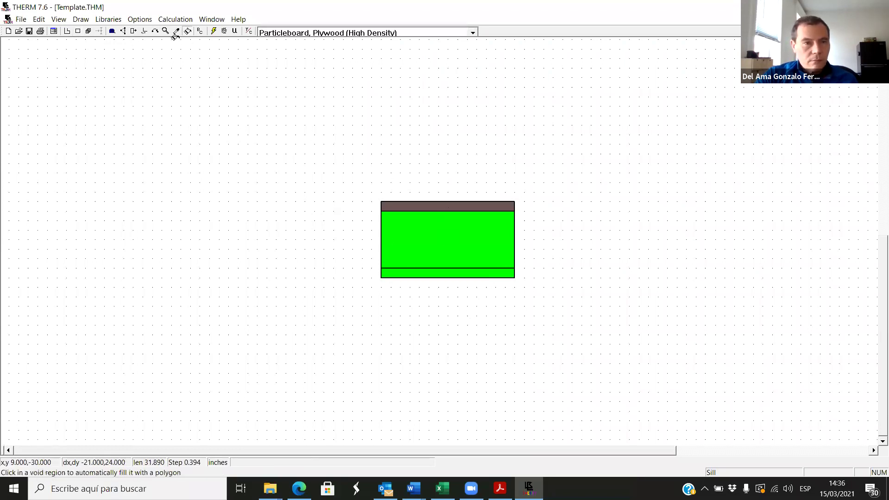
click(489, 273)
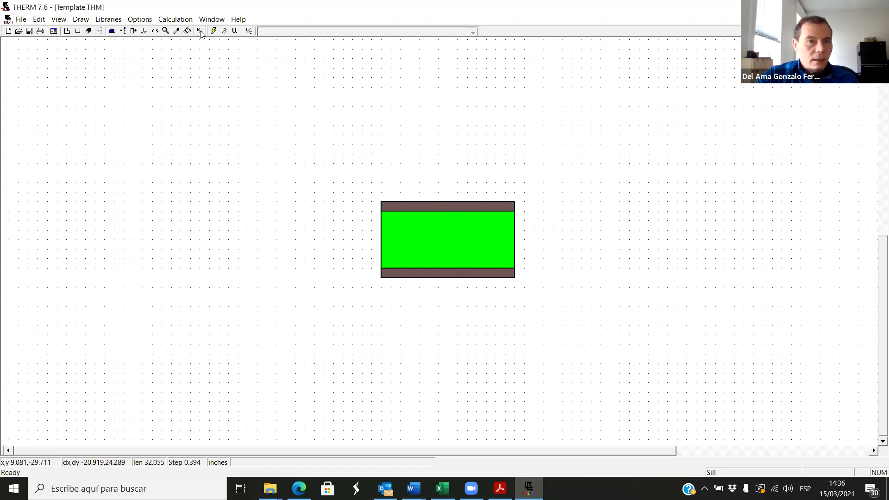
Assign the boundary condition wall he ext to the top edge of the upper plywood layer.
click(454, 200)
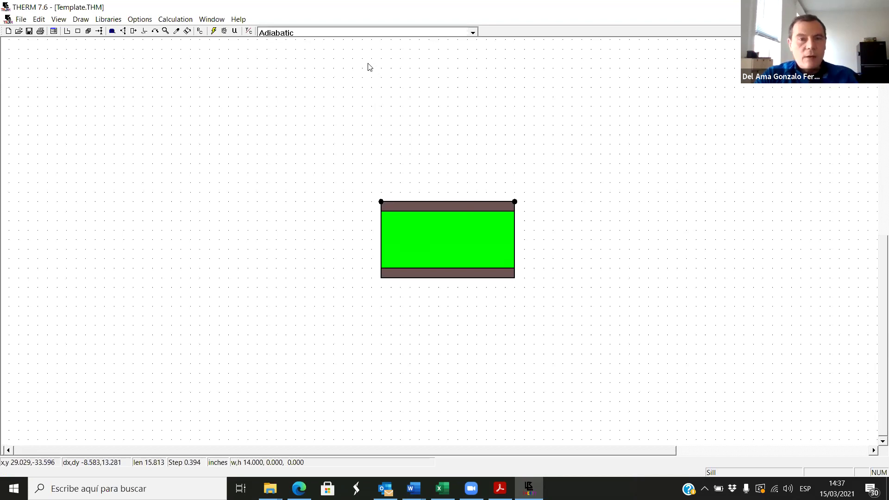
click(462, 32)
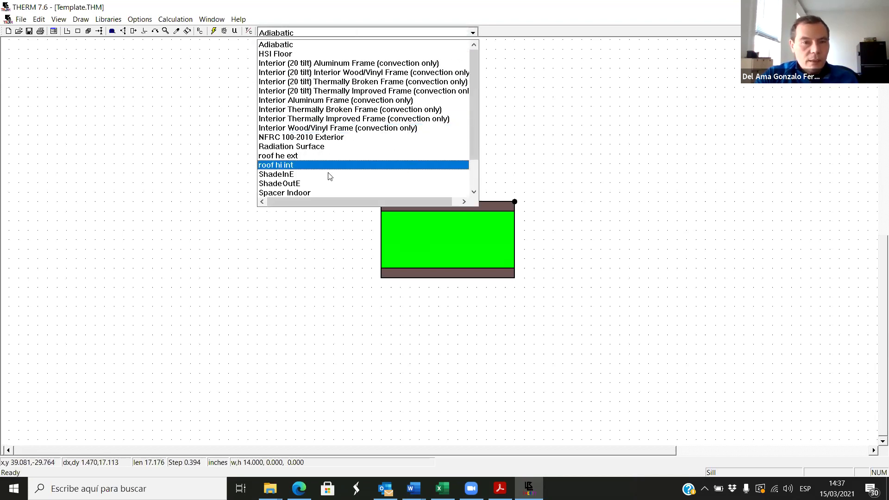
scroll(326, 172, down, 2)
click(294, 178)
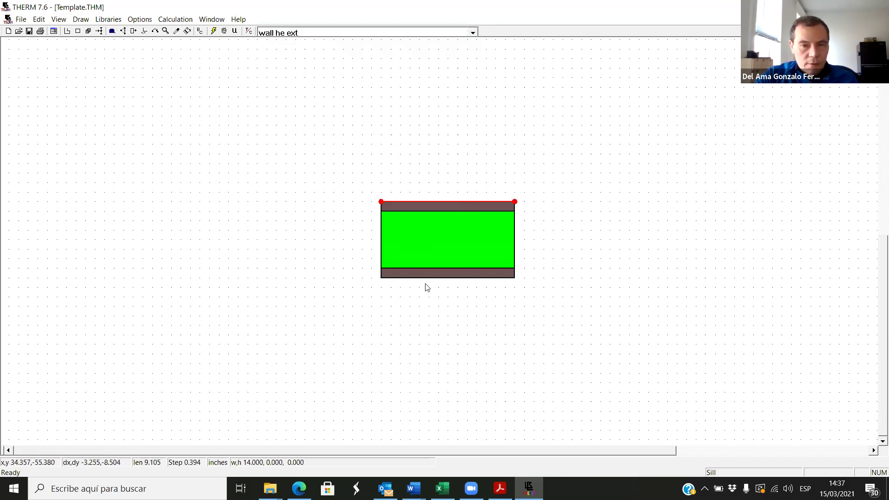
Assign the boundary condition wall hi int to the bottom edge of the lower plywood layer.
click(441, 278)
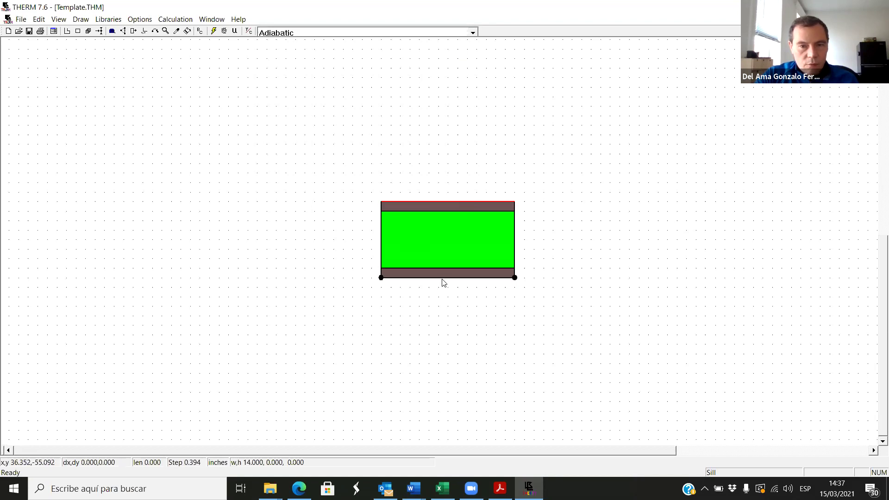
click(472, 32)
scroll(305, 178, down, 2)
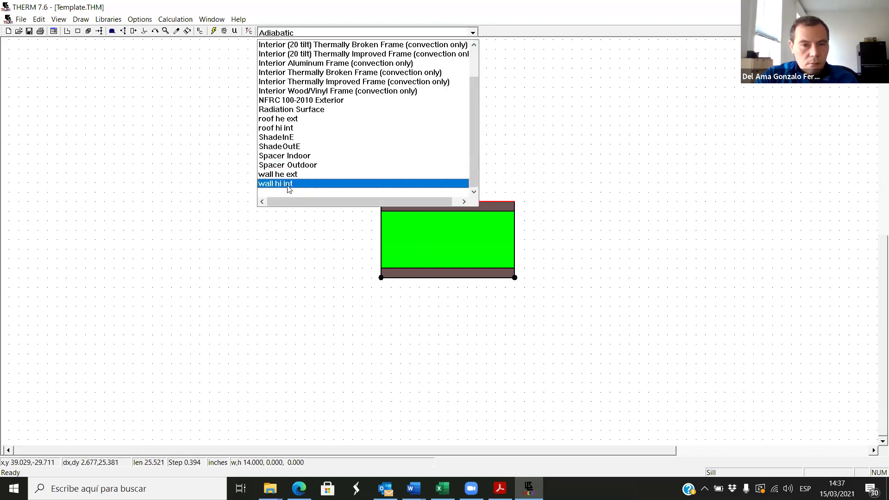
click(289, 184)
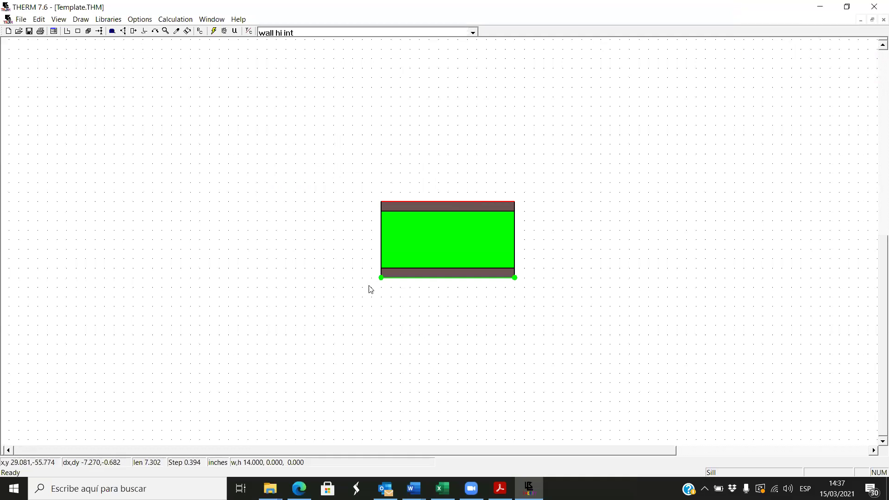
Set the U-Factor surface of the wall section's bottom edge to Interior, keeping the wall hi int boundary condition.
click(108, 19)
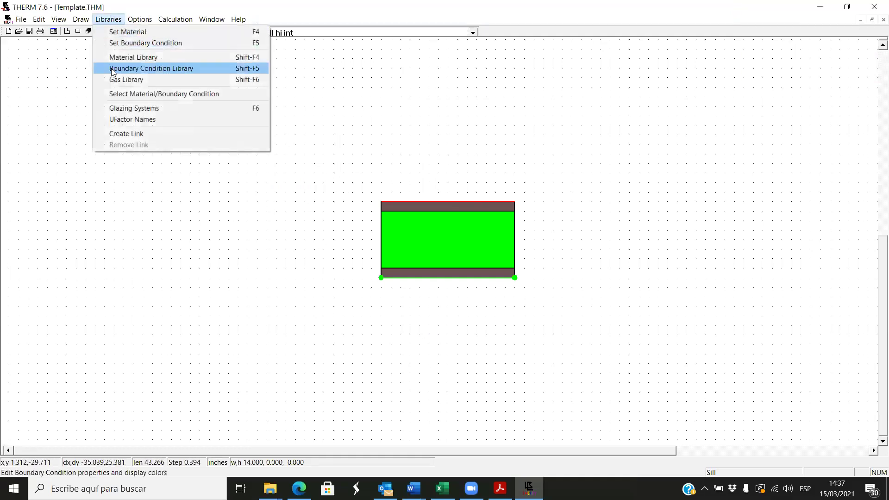
click(140, 44)
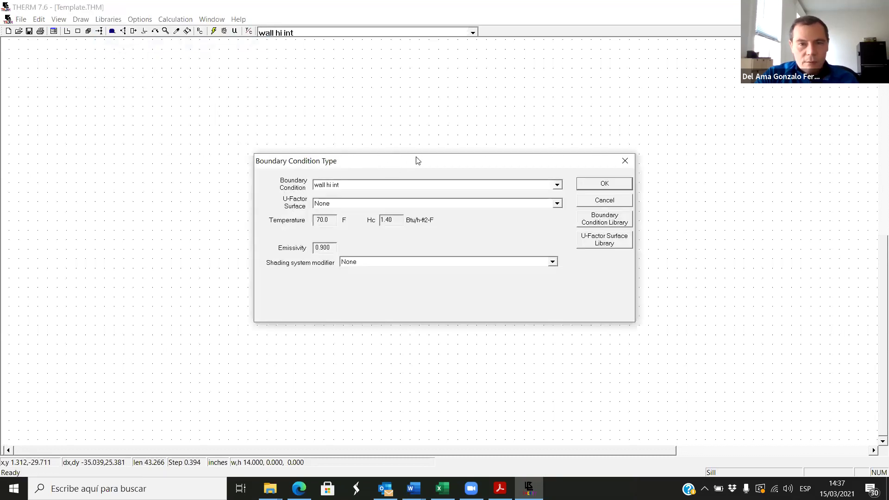
drag(418, 160, 680, 90)
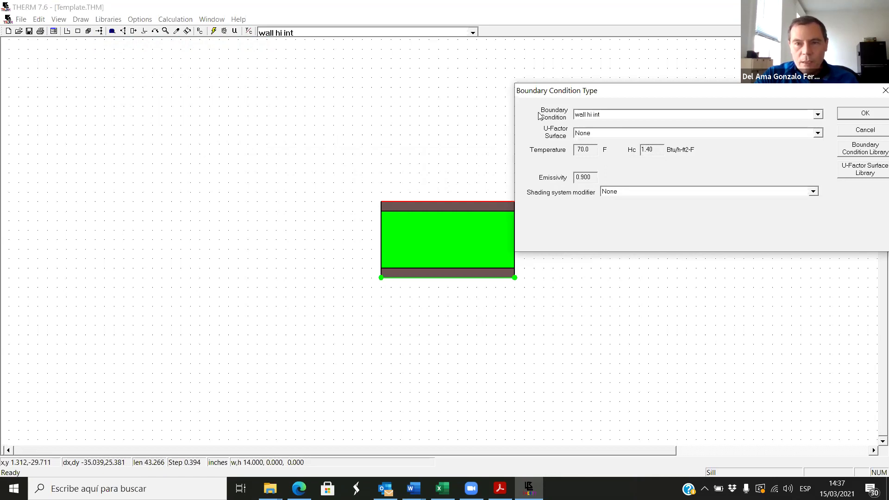
click(818, 133)
click(617, 173)
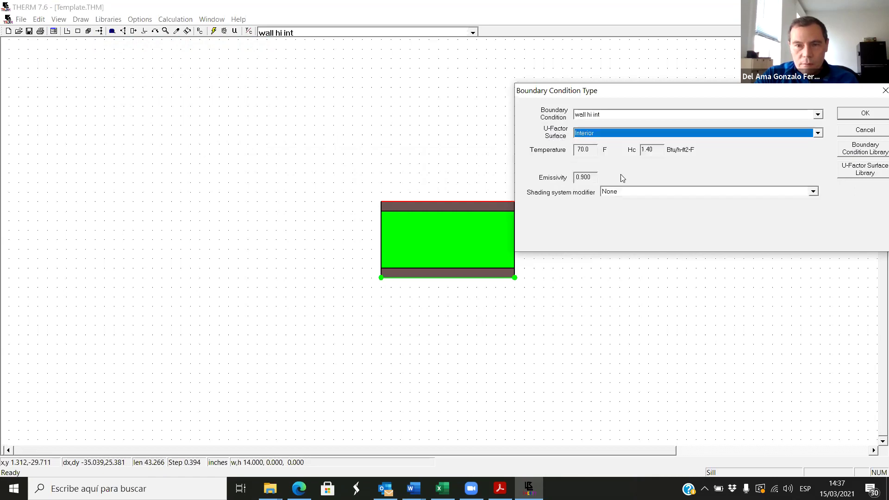
click(866, 113)
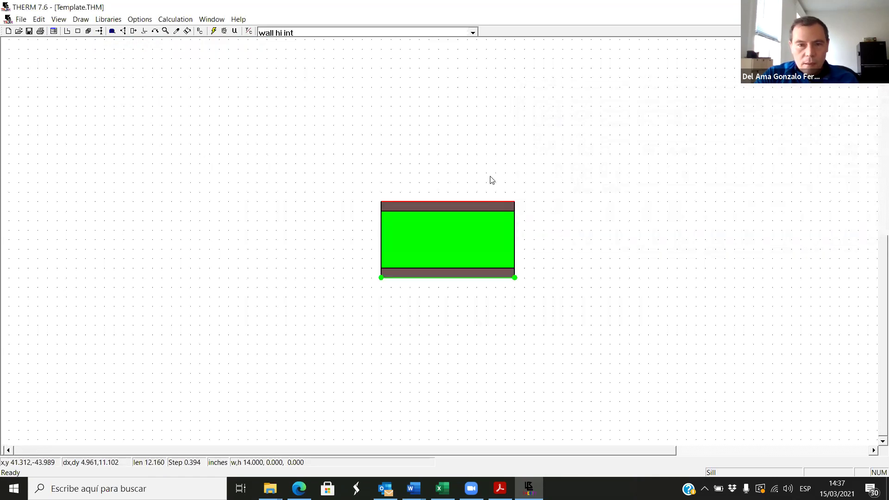
Set the U-Factor surface of the upper plywood layer's top edge to Exterior, keeping the wall he ext boundary condition.
click(474, 201)
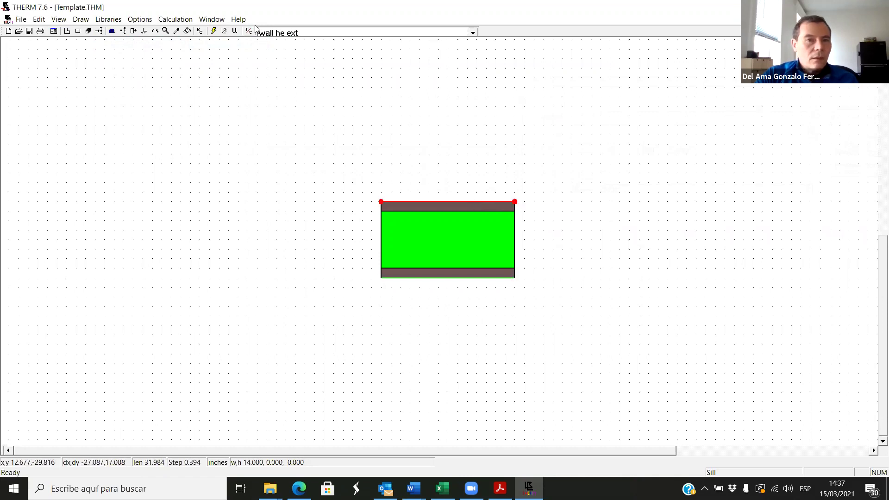
click(109, 19)
click(130, 43)
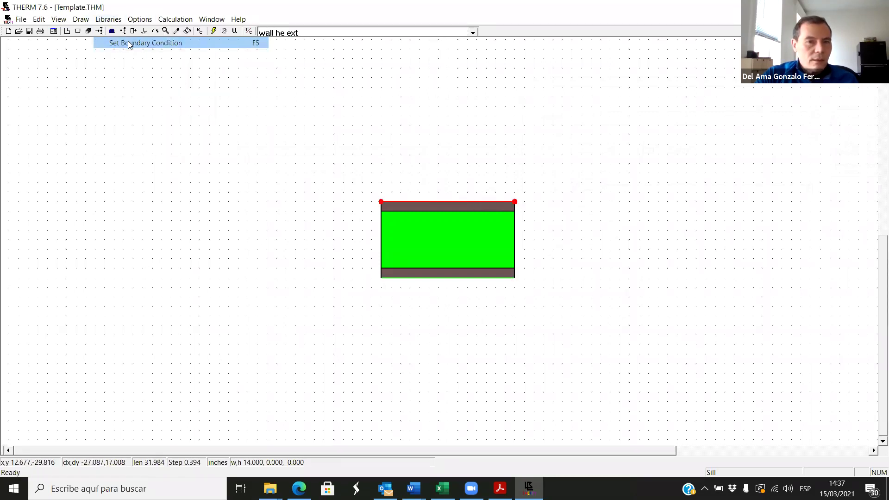
click(556, 204)
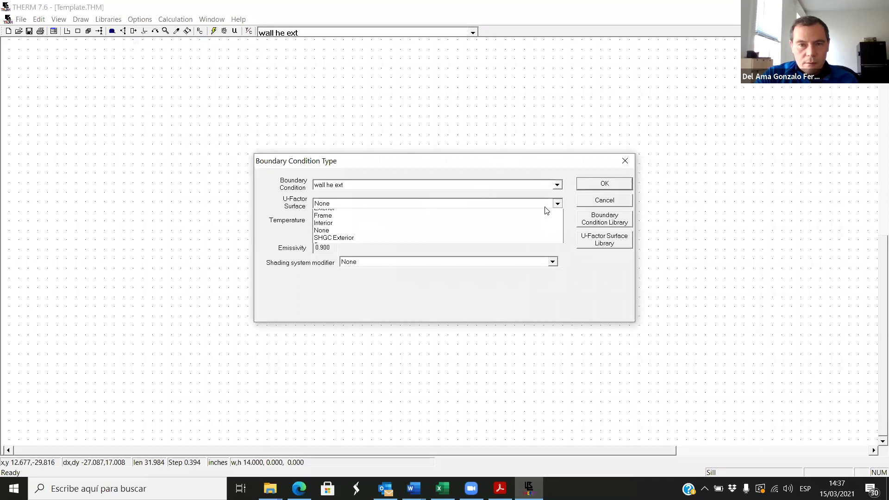
click(354, 224)
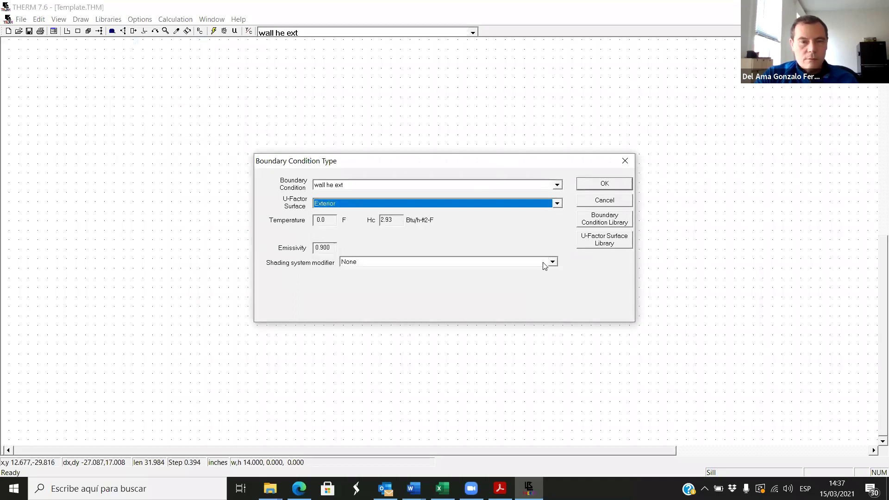
click(604, 184)
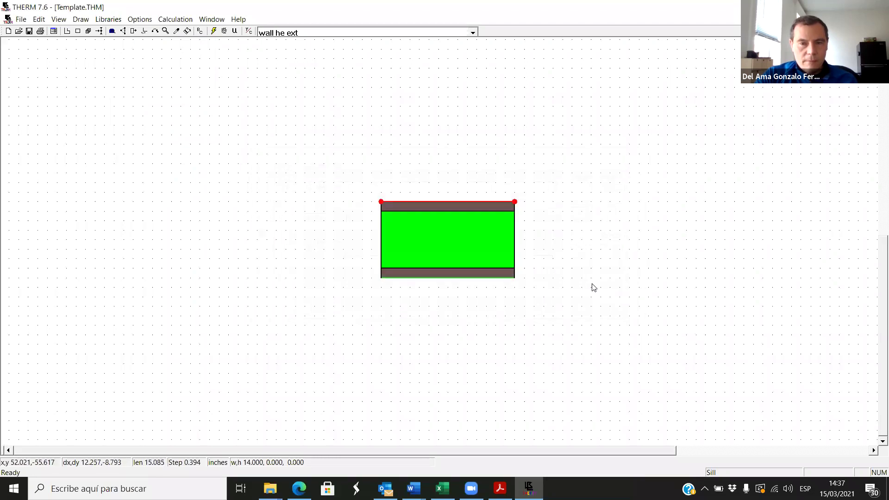
Open the boundary condition settings of the wall's top edge and examine its temperature and film coefficient Hc.
click(101, 21)
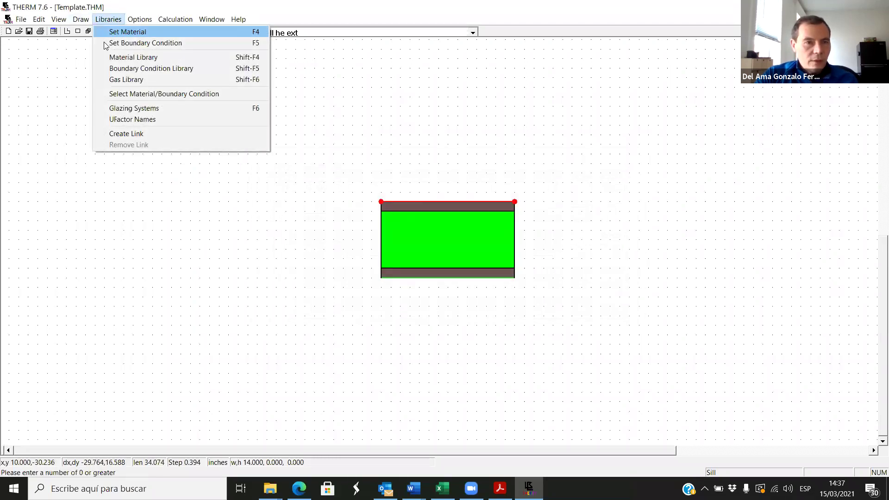
click(135, 42)
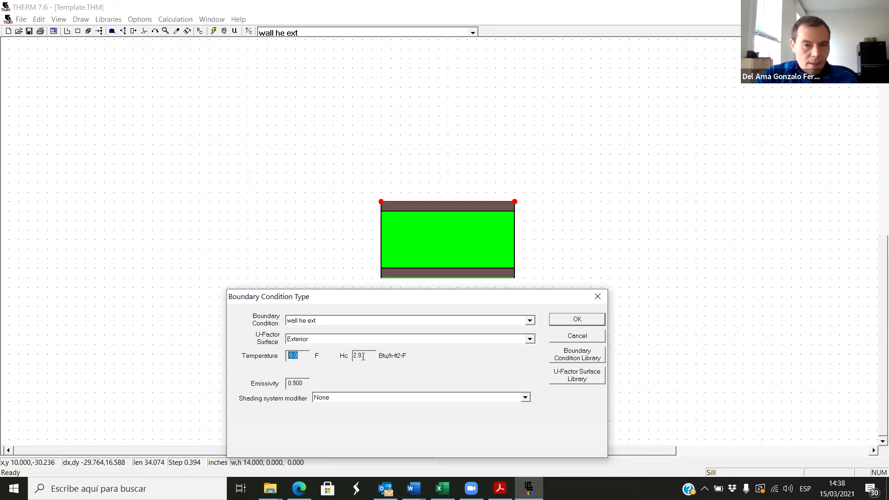
drag(367, 356, 354, 356)
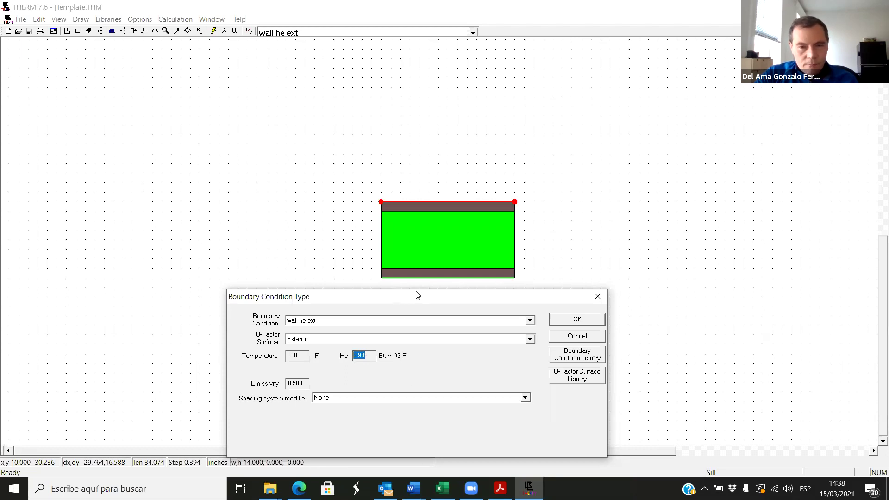
drag(417, 295, 236, 78)
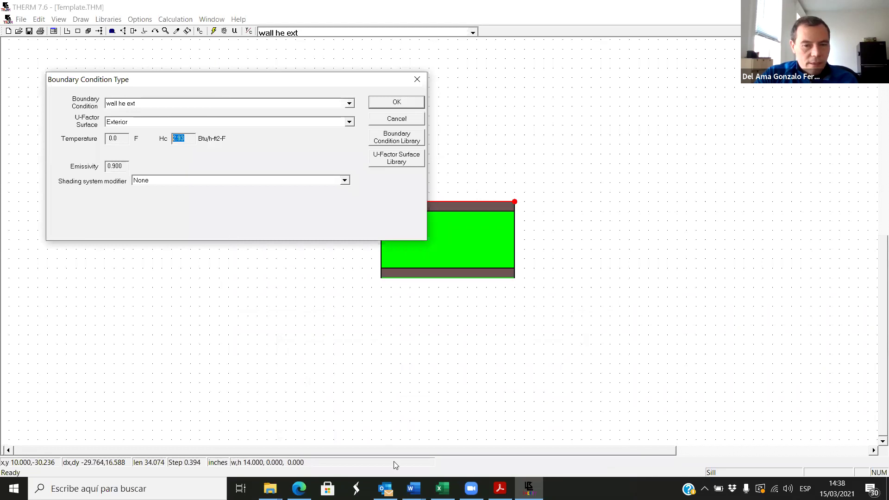
Switch to the Excel workbook and examine the air-EXT row's R value on the Temperature distribution sheet.
click(442, 489)
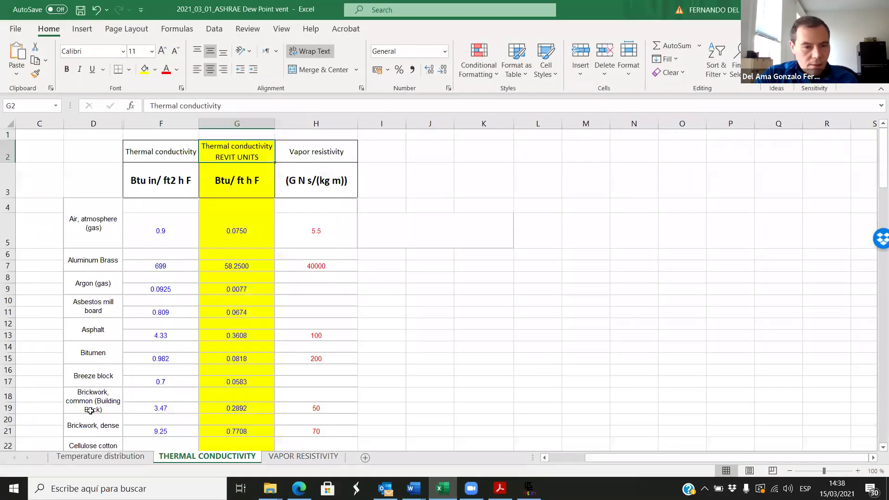
click(98, 457)
scroll(449, 303, up, 1)
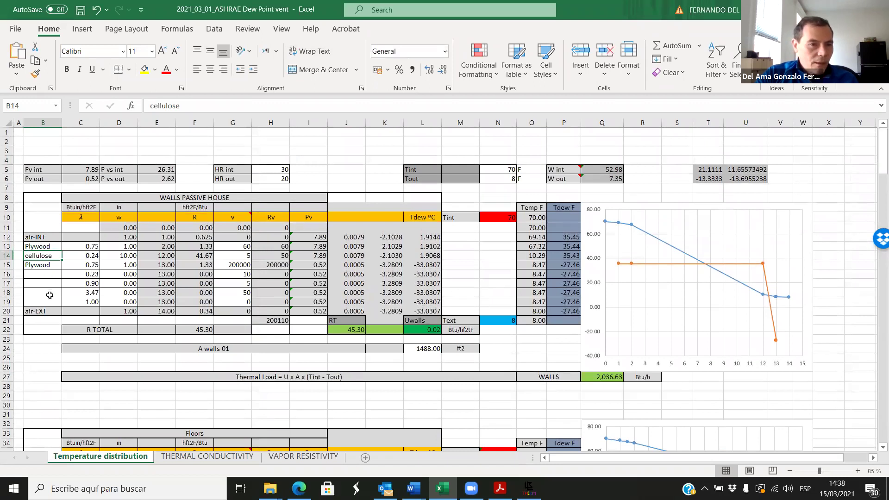
click(30, 313)
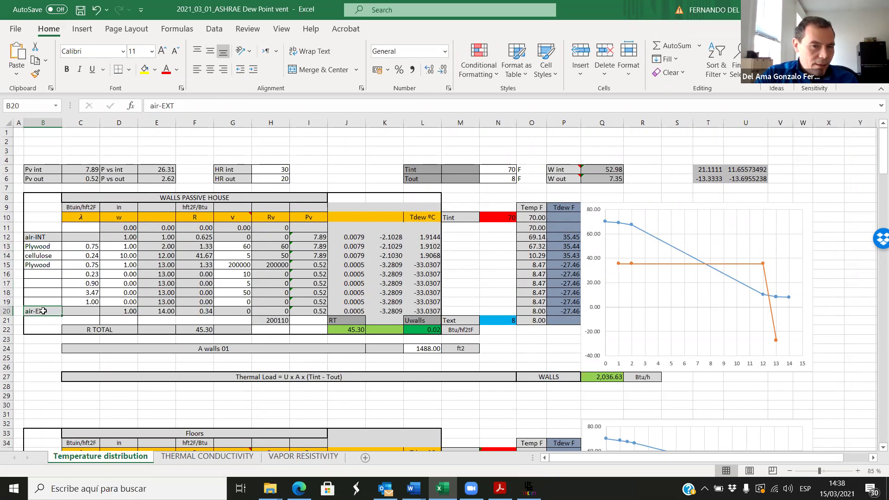
click(202, 312)
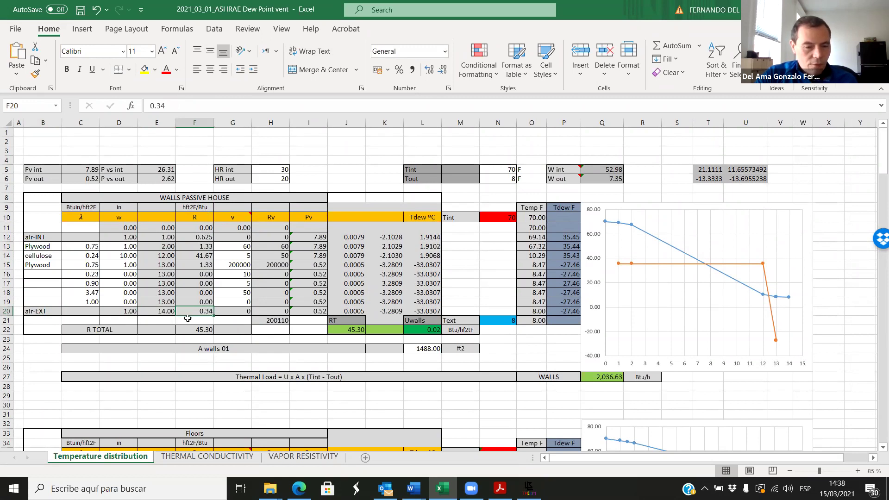
scroll(153, 297, up, 5)
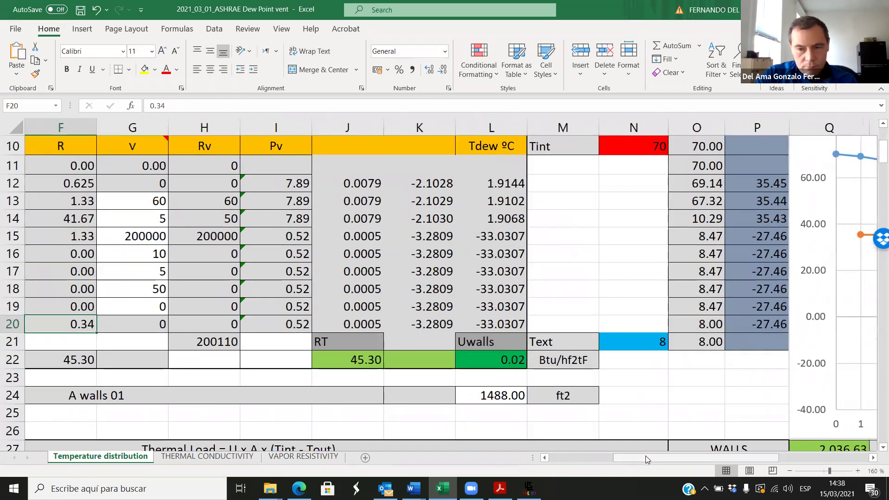
scroll(470, 449, left, 5)
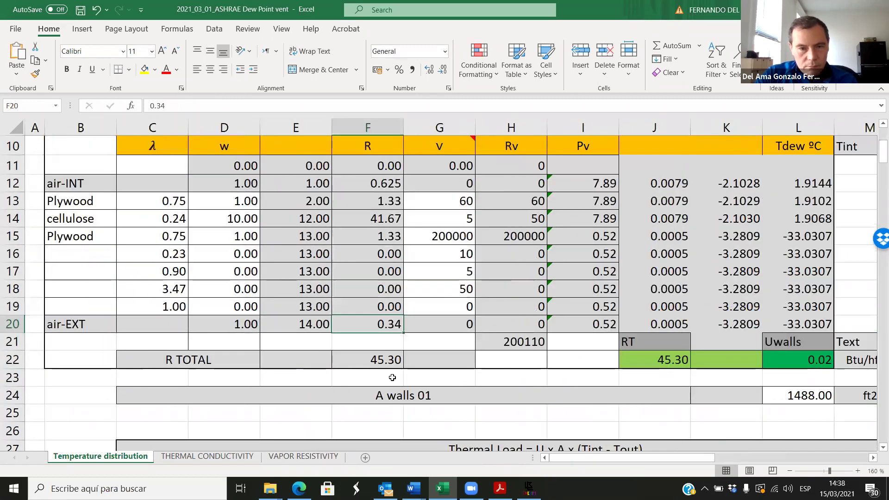
click(13, 324)
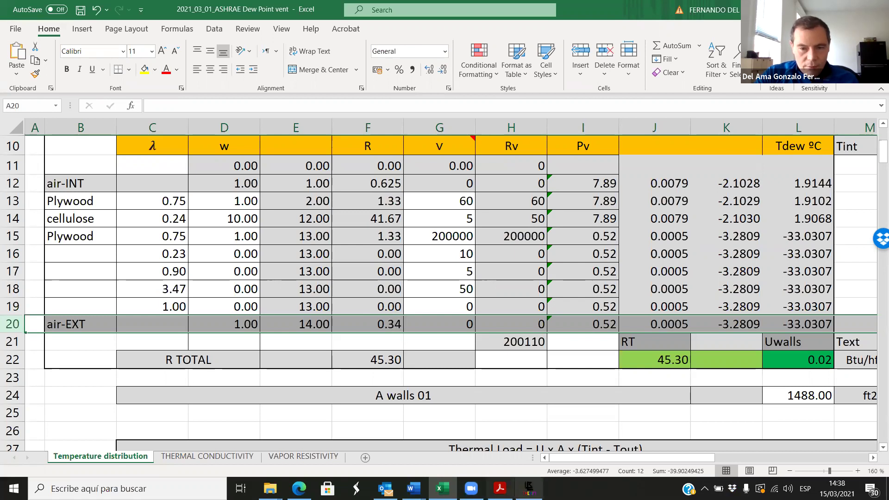
Compare the exterior film coefficient Hc in THERM with the air-EXT resistance and its units in the Excel walls table.
click(528, 488)
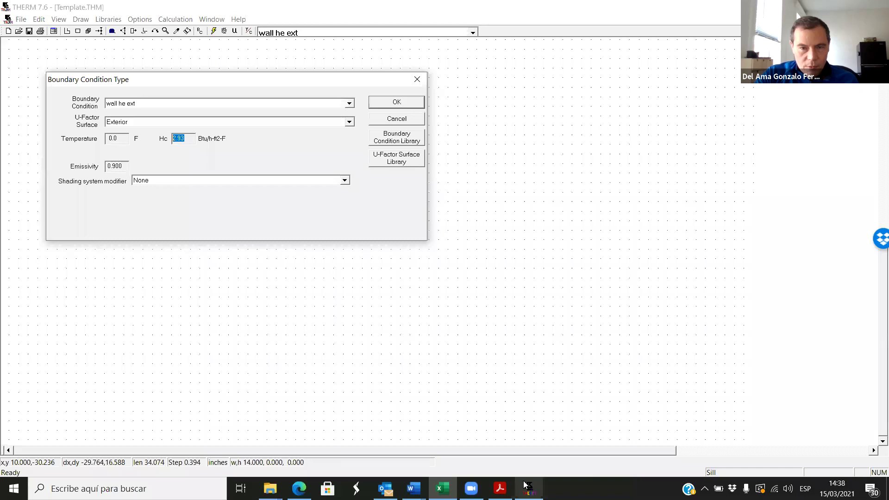
click(186, 139)
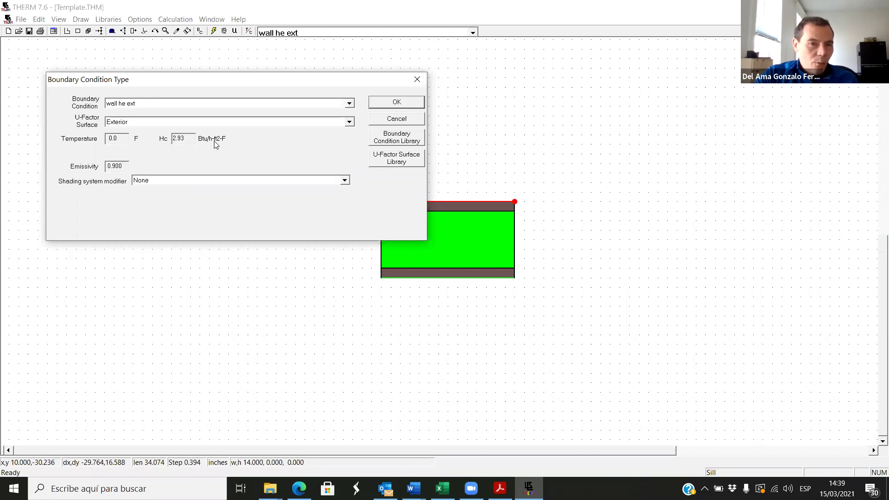
click(442, 488)
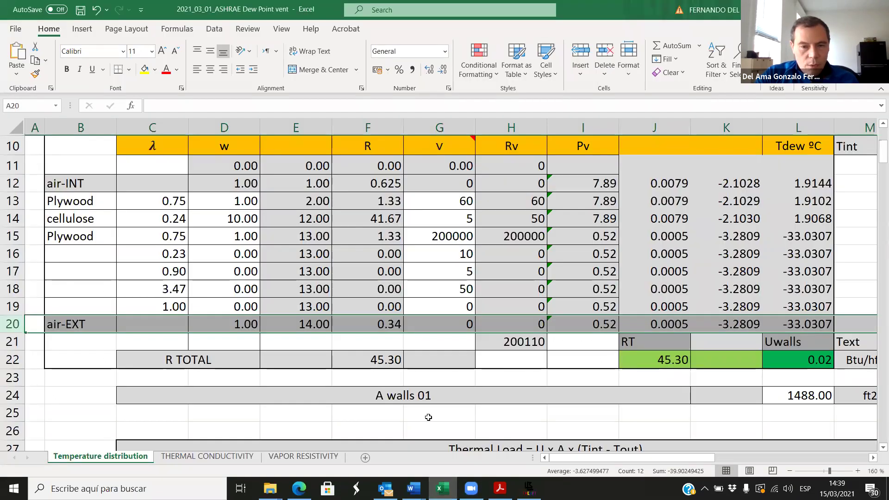
click(389, 323)
scroll(389, 320, up, 1)
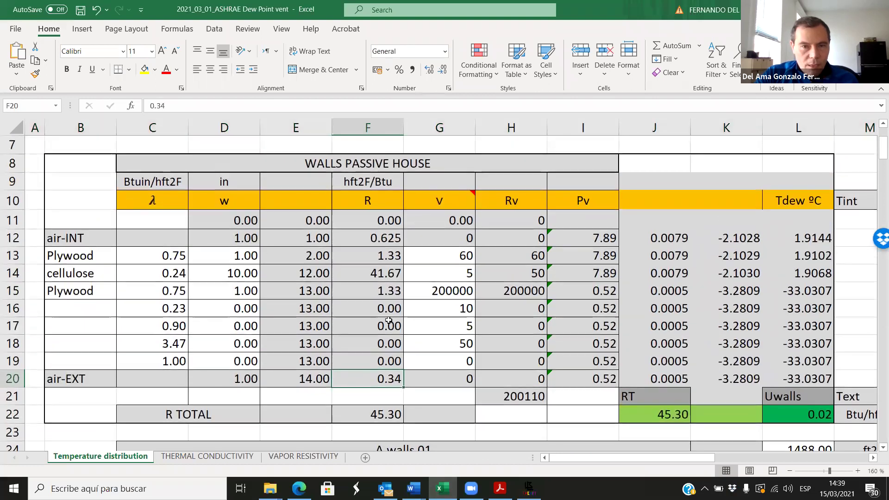
scroll(389, 320, up, 1)
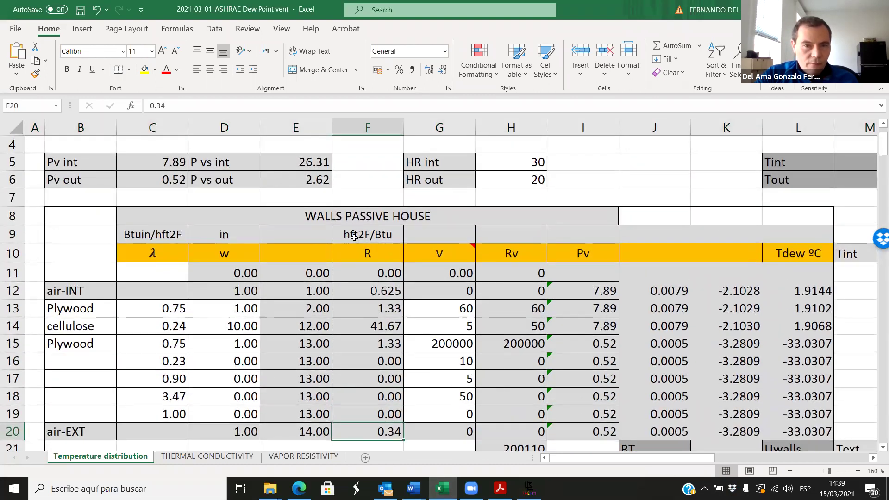
scroll(406, 258, down, 1)
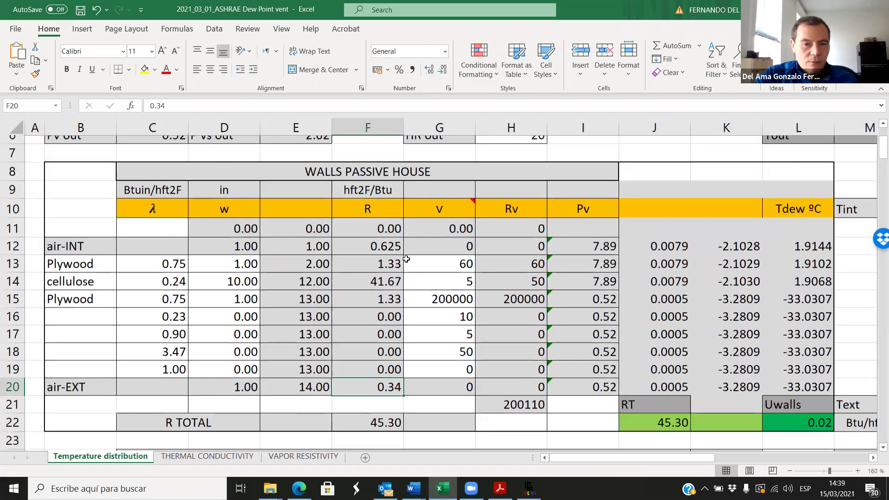
scroll(406, 259, down, 1)
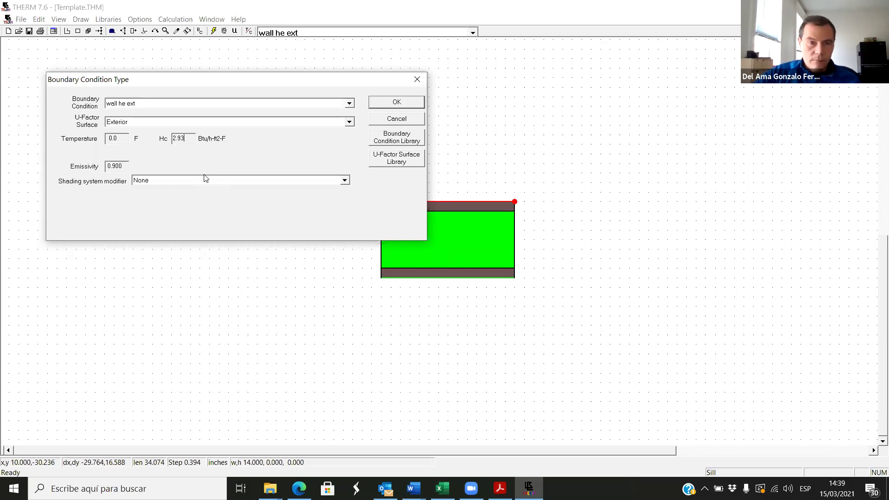
click(442, 489)
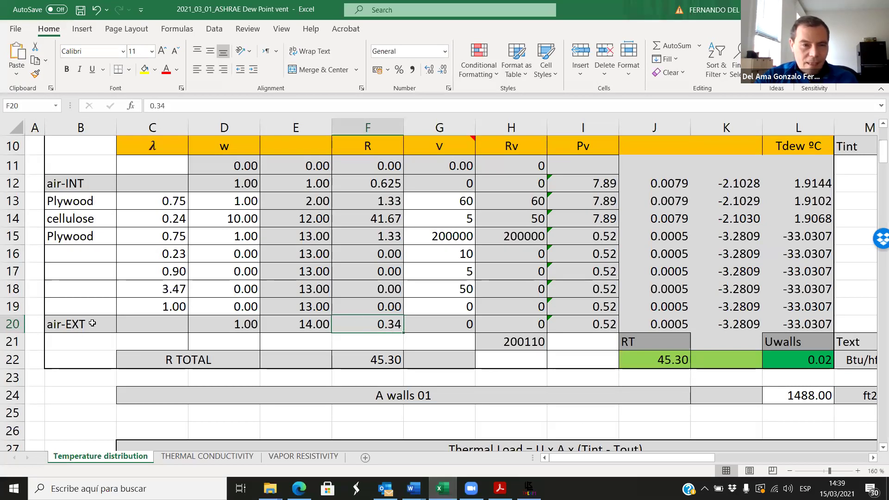
scroll(126, 348, up, 1)
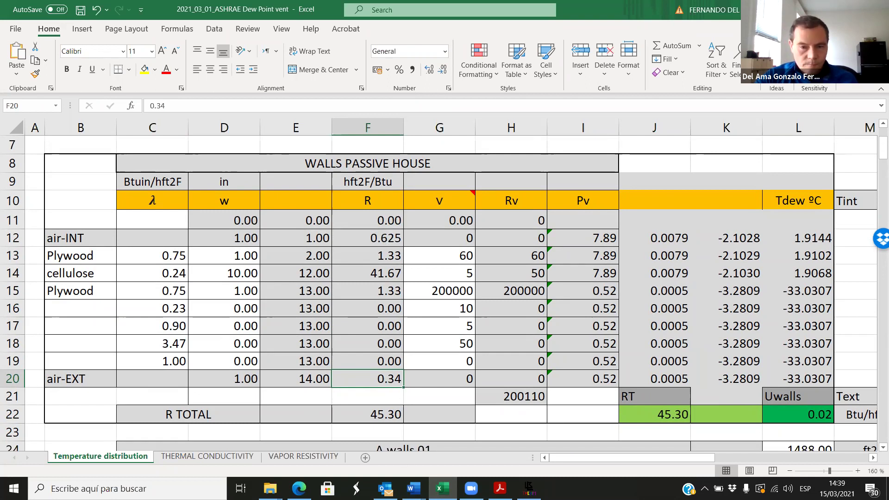
Return to THERM, inspect the wall he ext definition in the boundary condition library, and close the library.
click(529, 488)
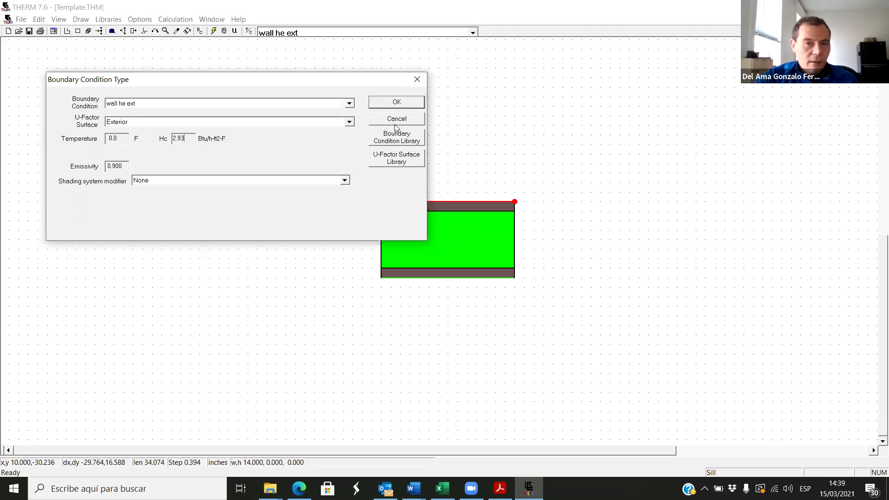
click(397, 141)
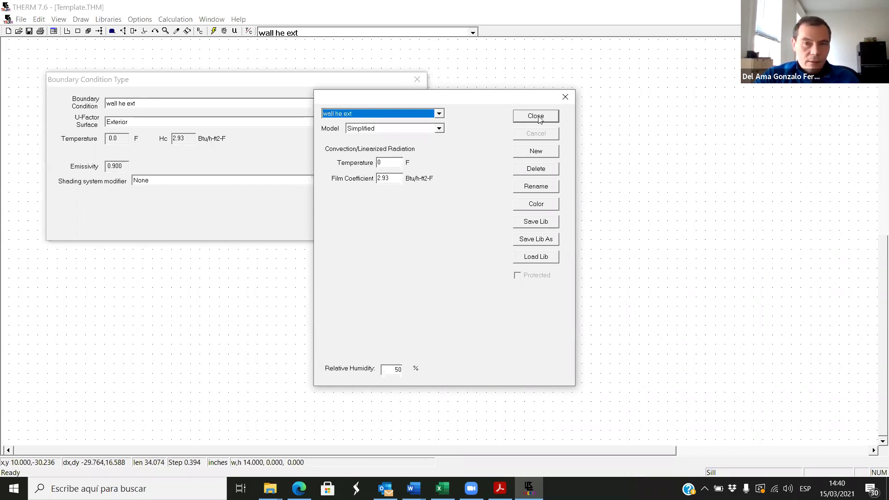
click(566, 97)
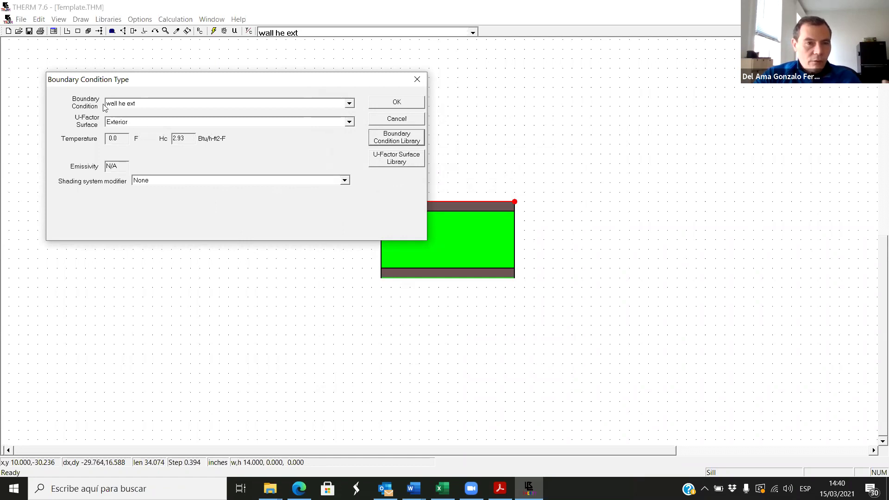
Switch to the Excel workbook and set the outdoor temperature Tout to 0 F on the Temperature distribution sheet.
click(442, 488)
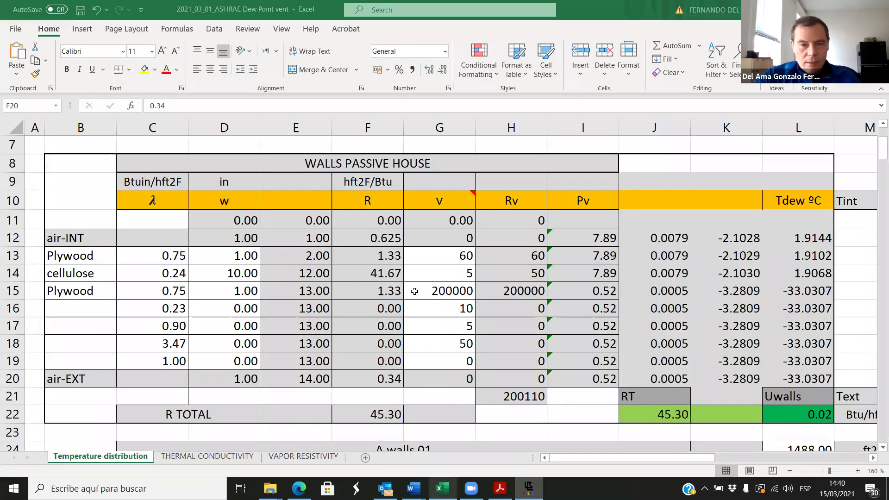
scroll(414, 303, down, 3)
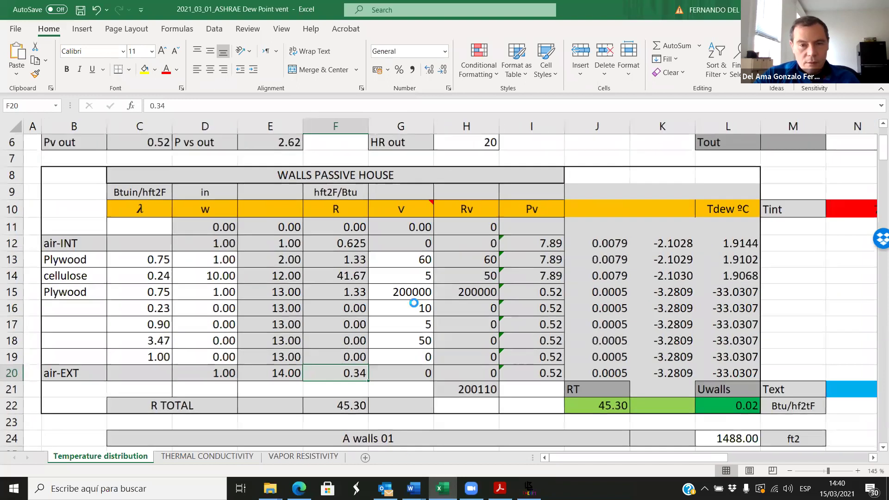
scroll(385, 319, up, 1)
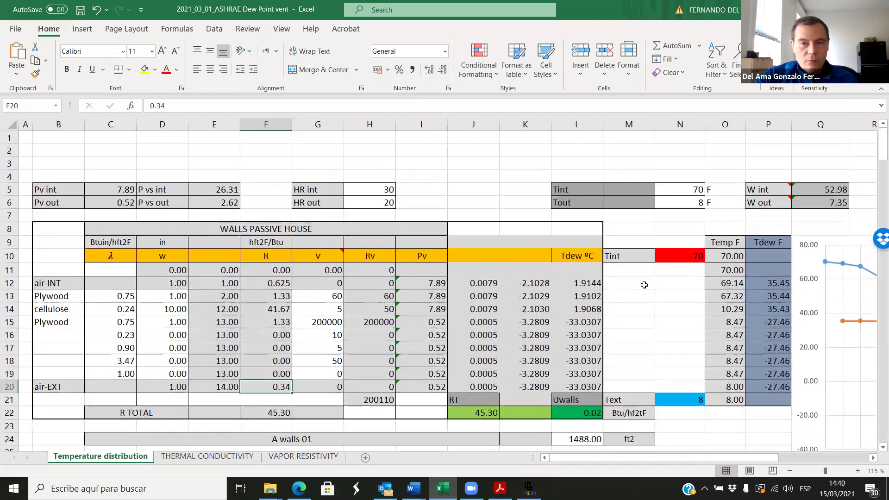
click(676, 190)
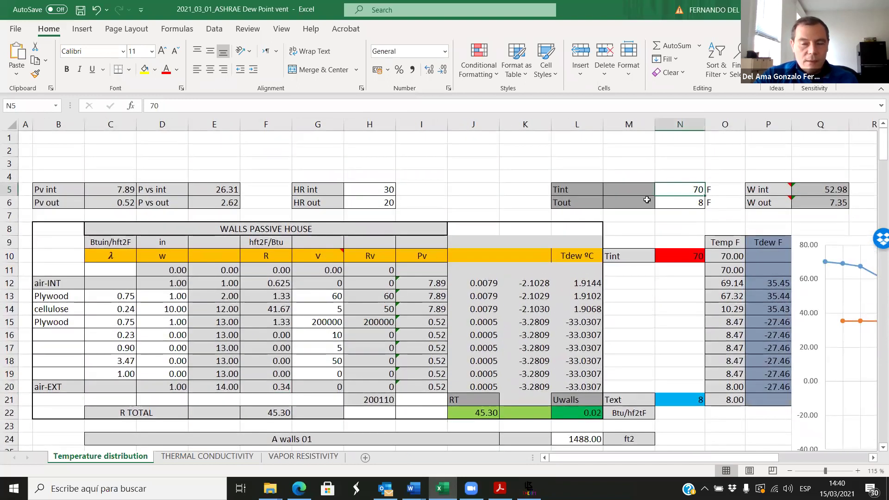
click(699, 204)
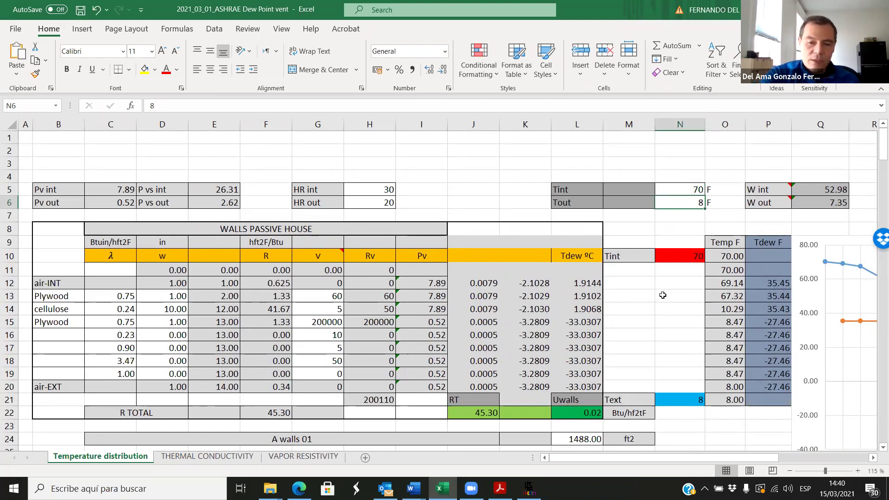
text(0)
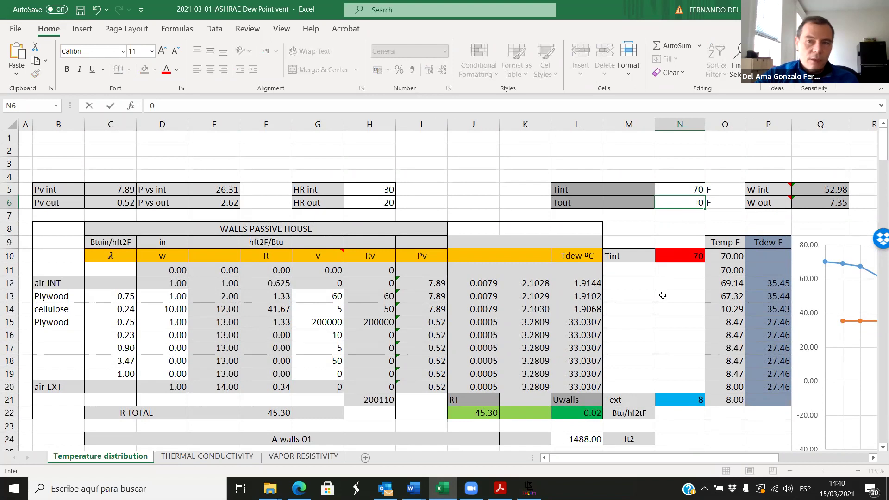
click(666, 226)
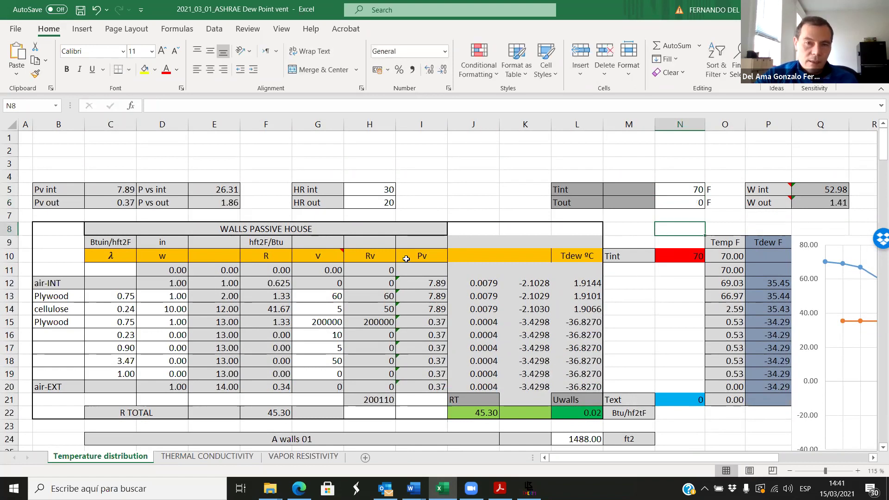
Return to THERM, accept the exterior boundary condition, and inspect the temperature, emissivity and Hc of the wall's bottom edge.
key(alt+Tab)
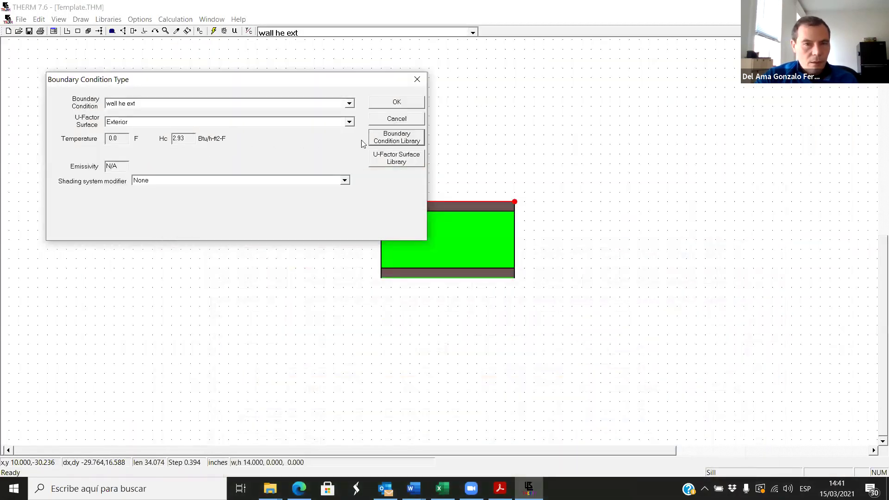
click(407, 102)
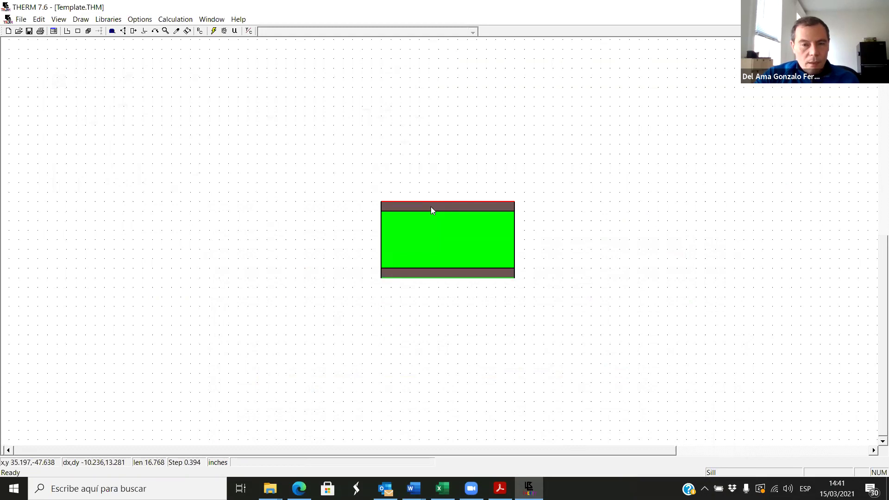
click(422, 278)
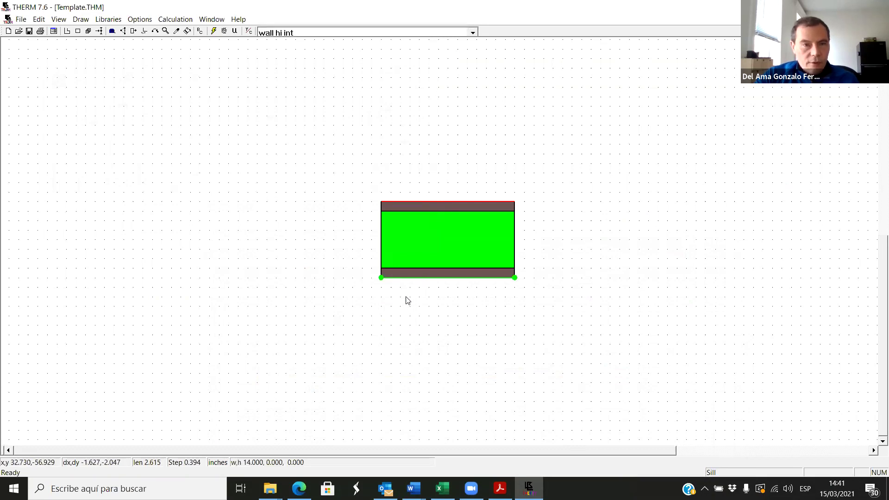
click(108, 19)
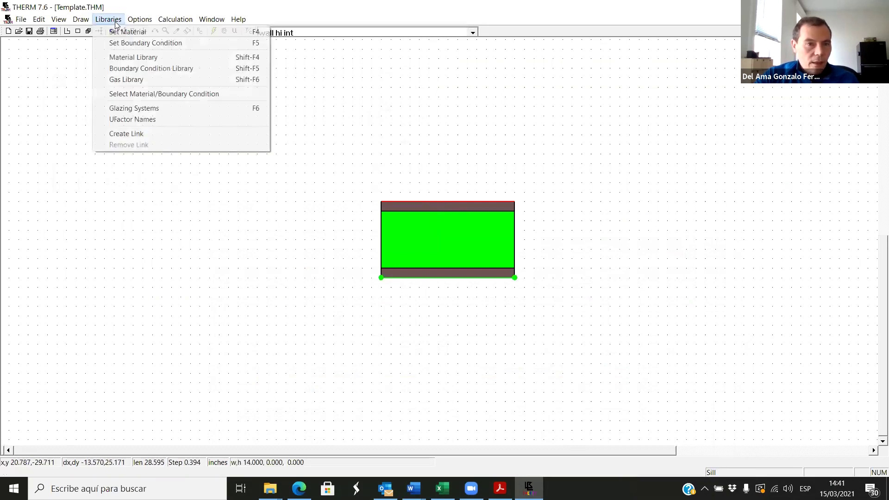
click(125, 43)
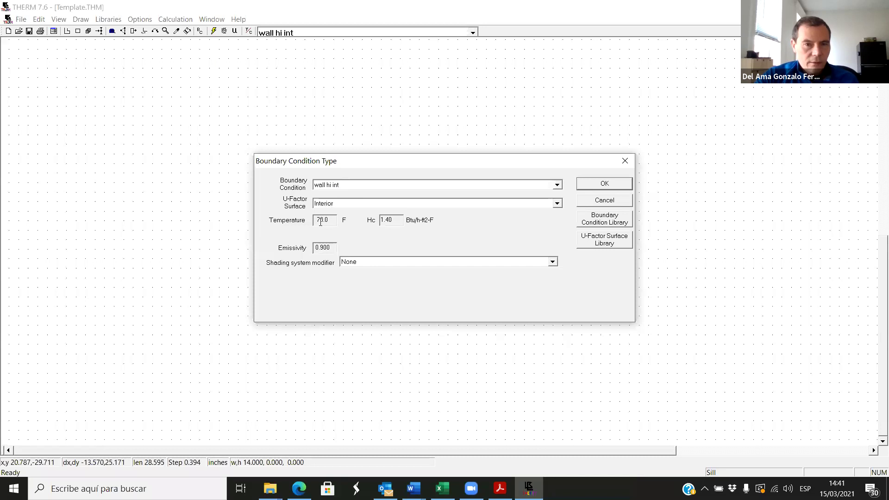
drag(319, 219, 330, 220)
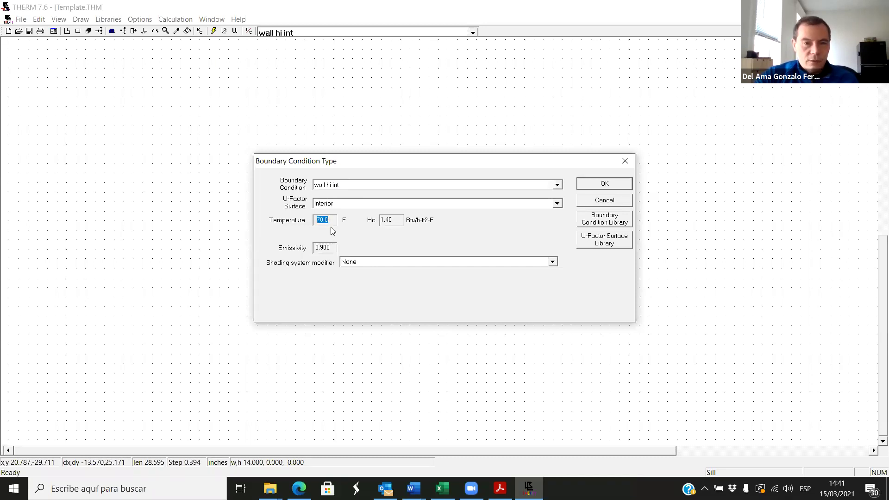
click(331, 221)
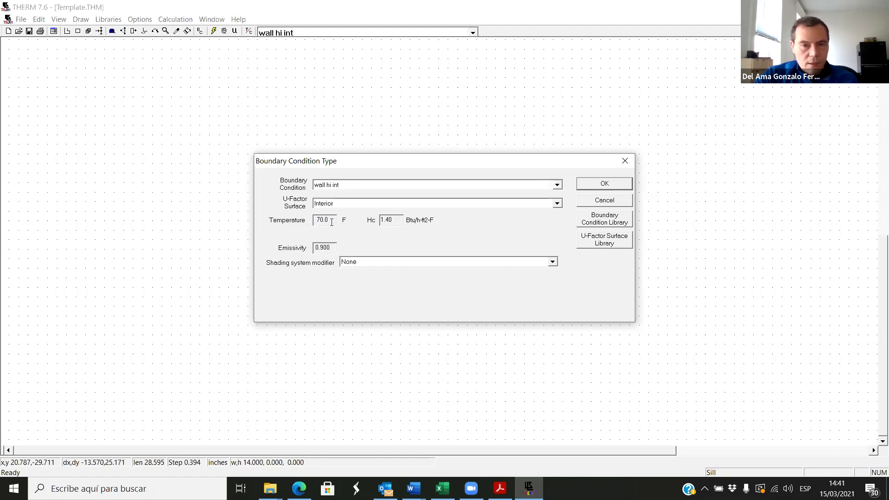
drag(329, 250, 316, 247)
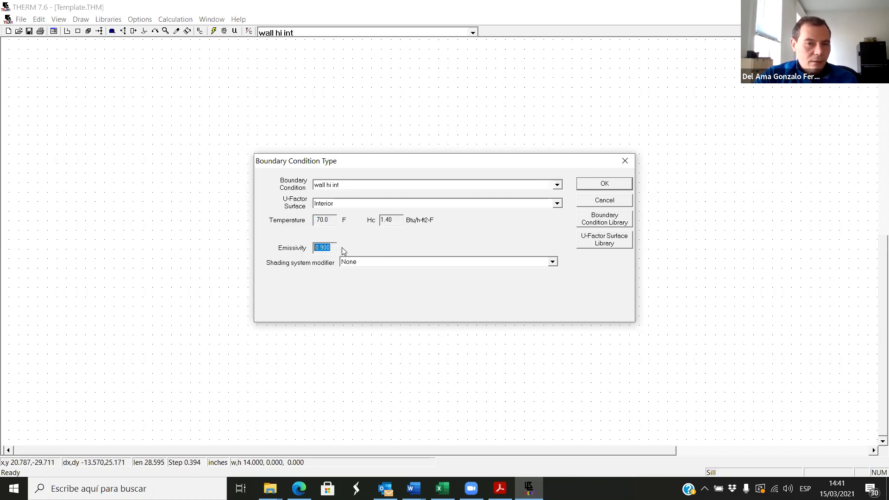
double_click(393, 220)
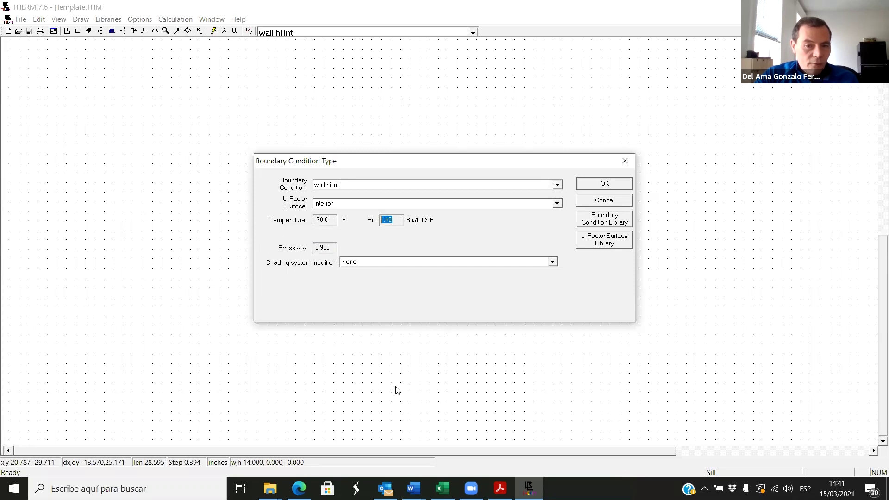
Compare the interior film coefficient Hc in THERM with the air-INT row's R value in the Excel walls table.
click(440, 484)
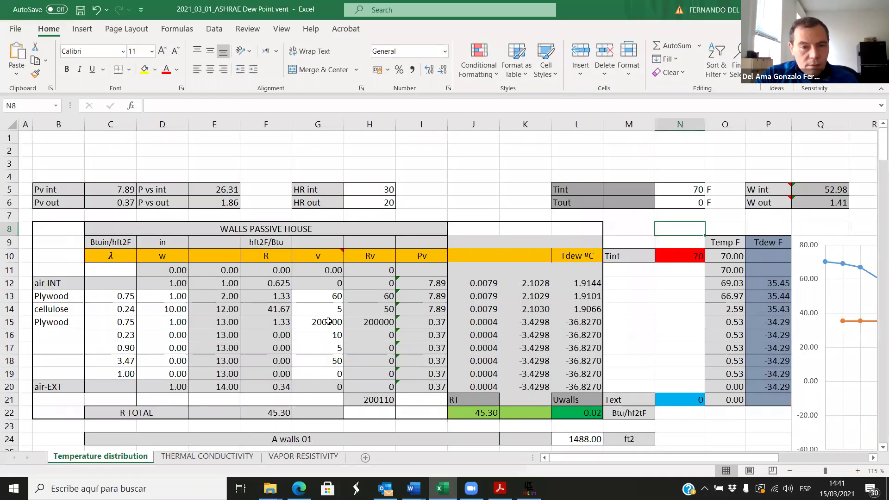
click(280, 288)
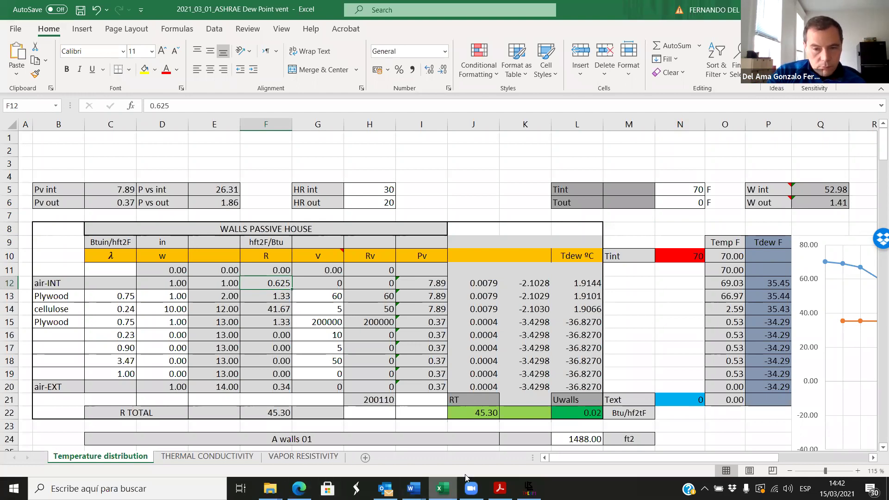
click(529, 489)
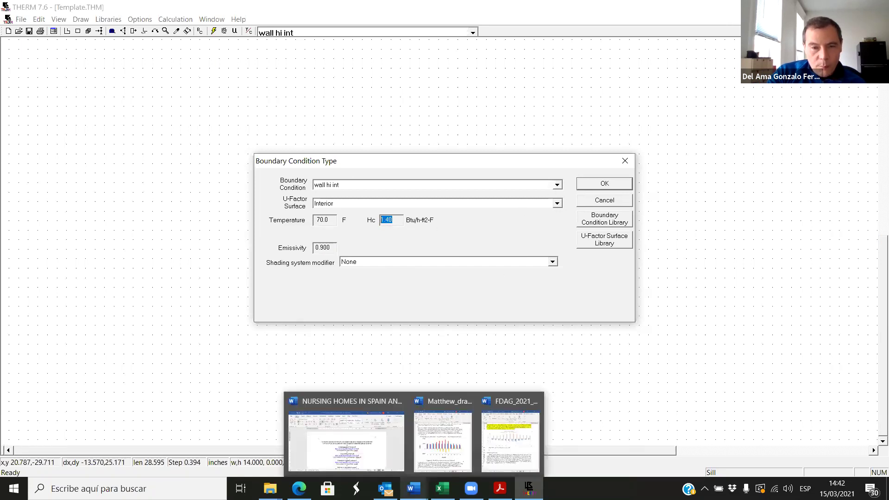
click(442, 483)
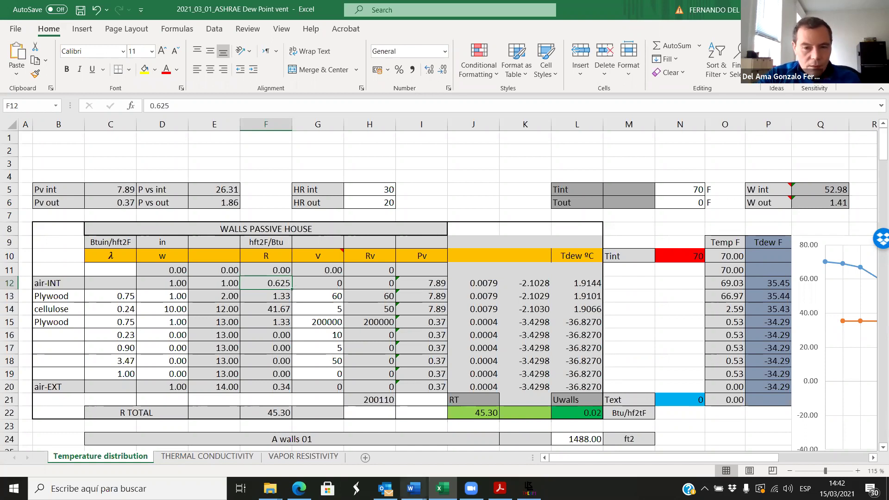
click(528, 488)
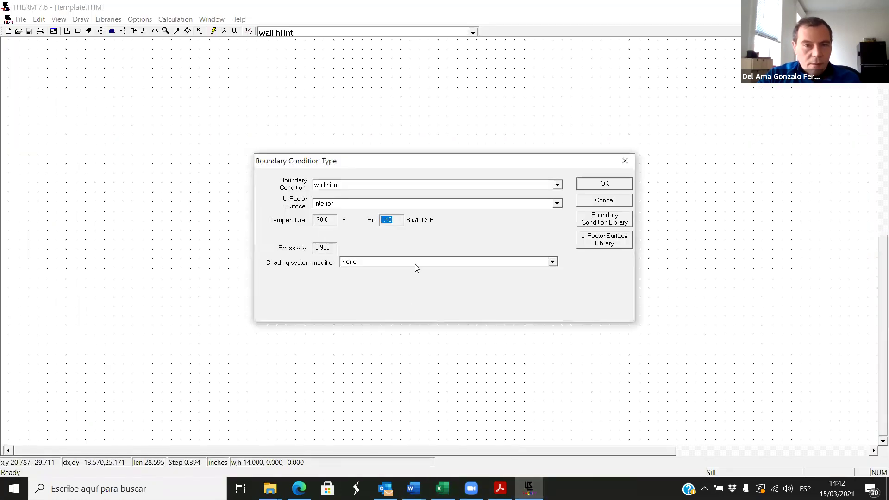
Set the film coefficient of wall hi int to 1.6 Btu/h-ft2-F in the boundary condition library.
click(609, 223)
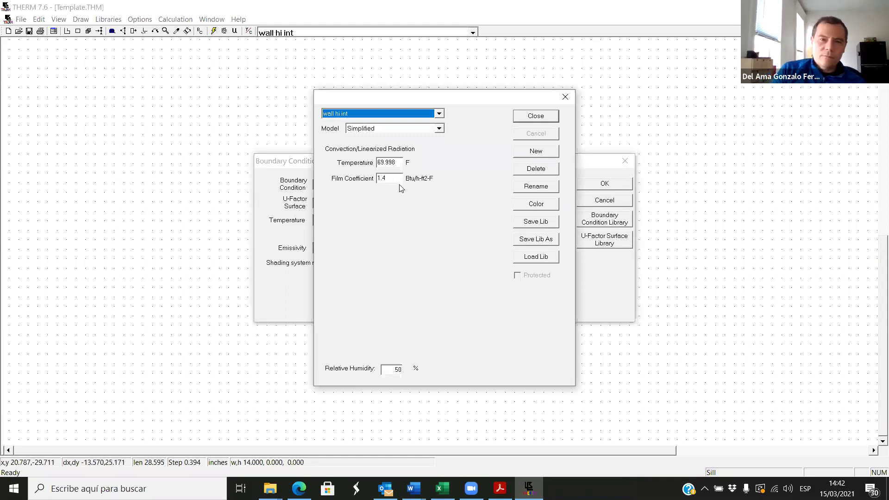
click(443, 489)
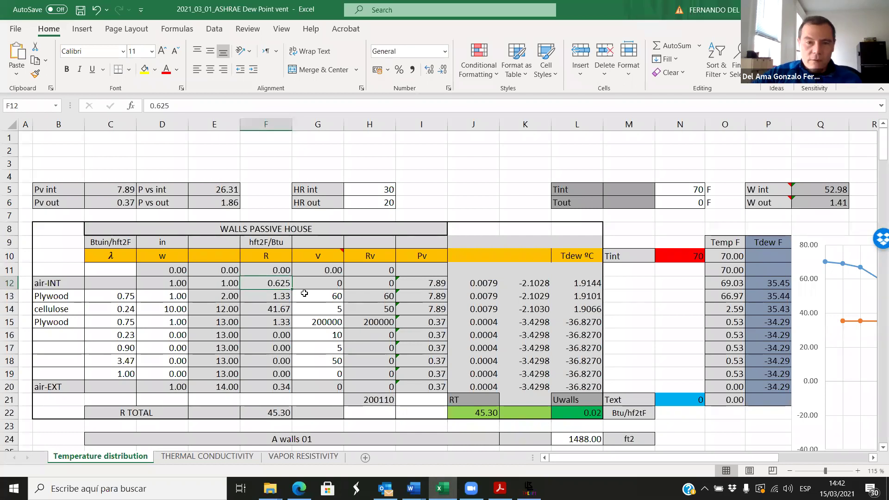
click(528, 489)
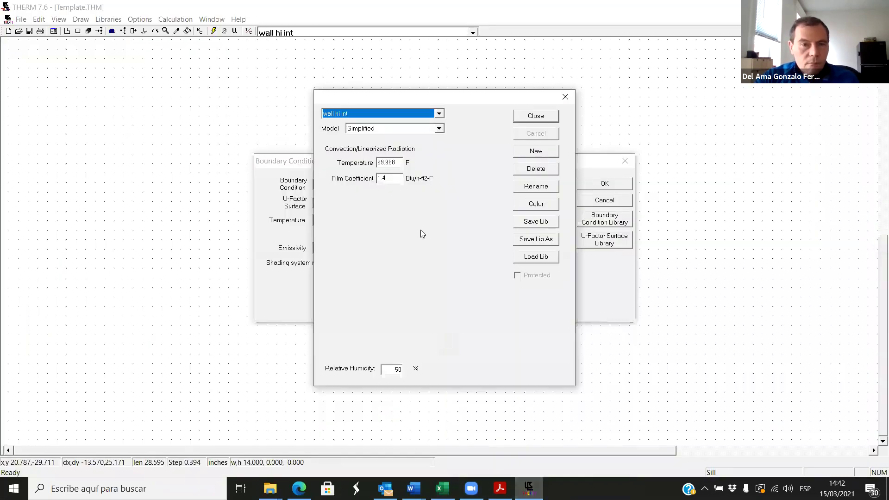
click(383, 178)
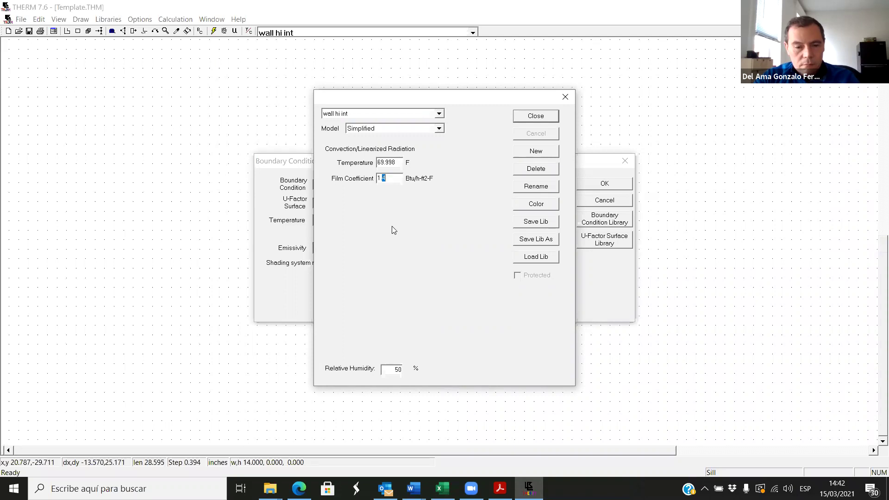
text(6)
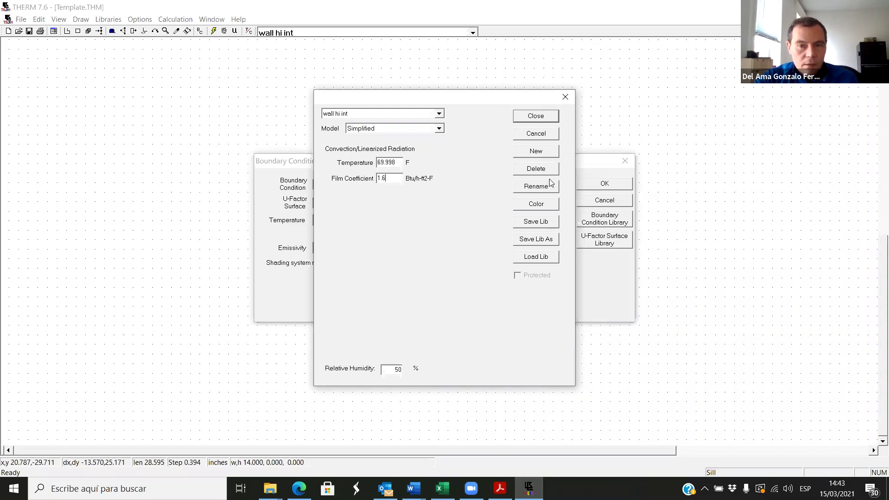
click(541, 119)
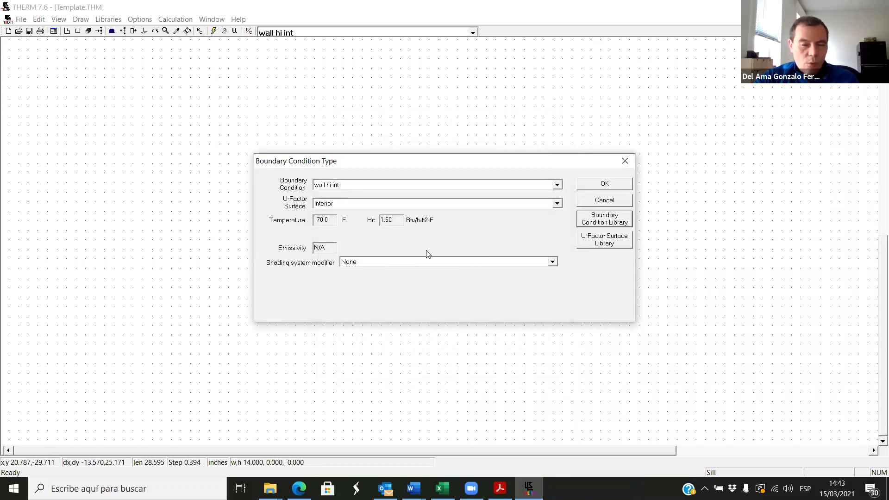
Recheck the air-INT resistance in the Excel workbook and return to THERM's boundary condition settings.
click(450, 472)
click(442, 489)
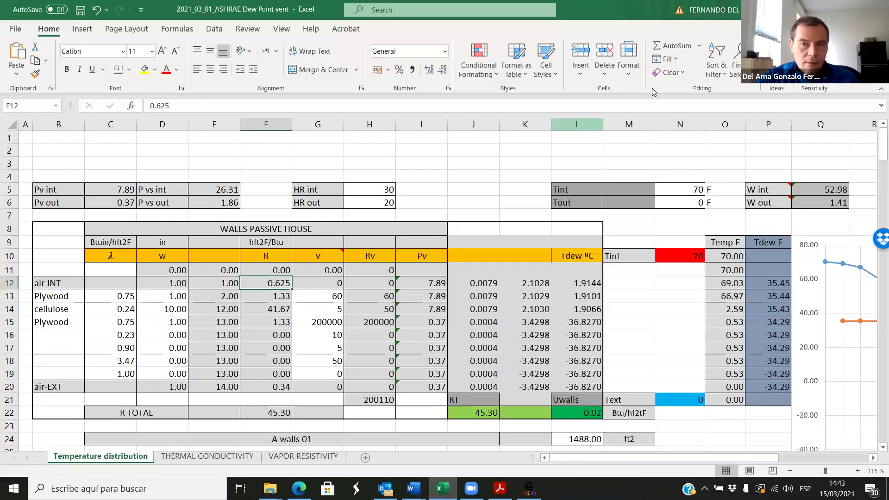
click(442, 489)
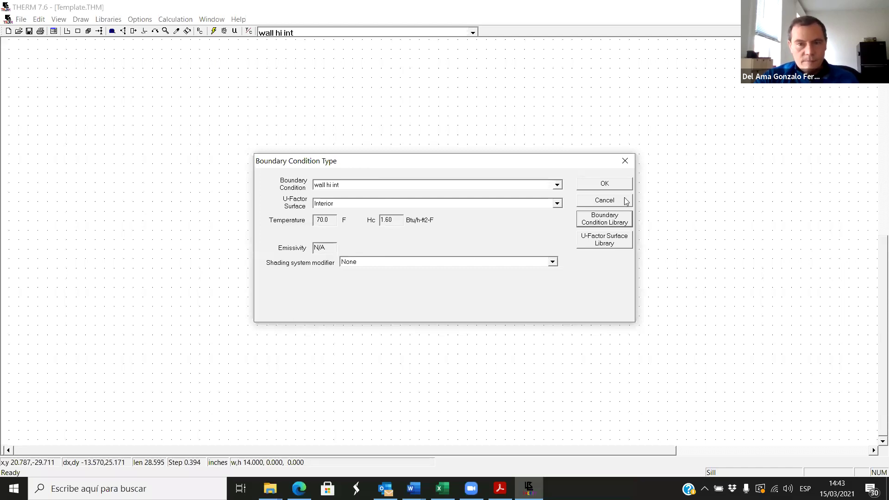
Accept the bottom edge's wall hi int boundary condition and run the finite element calculation on the wall section.
click(611, 185)
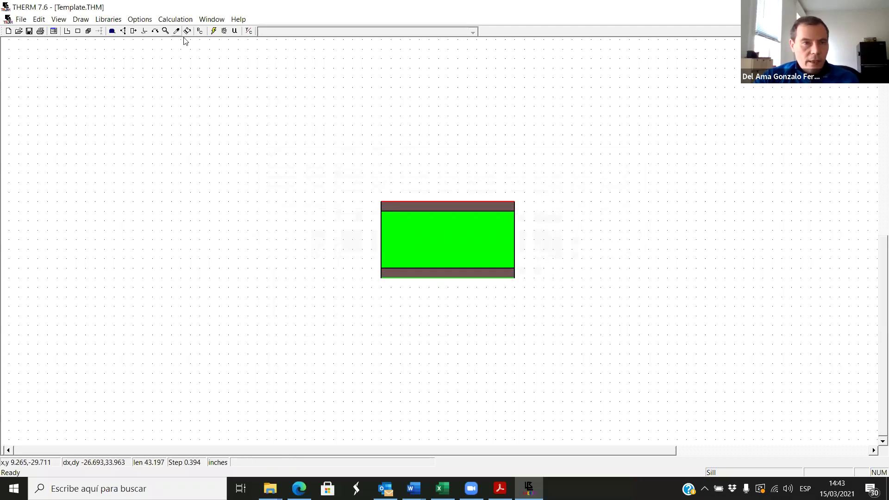
click(175, 19)
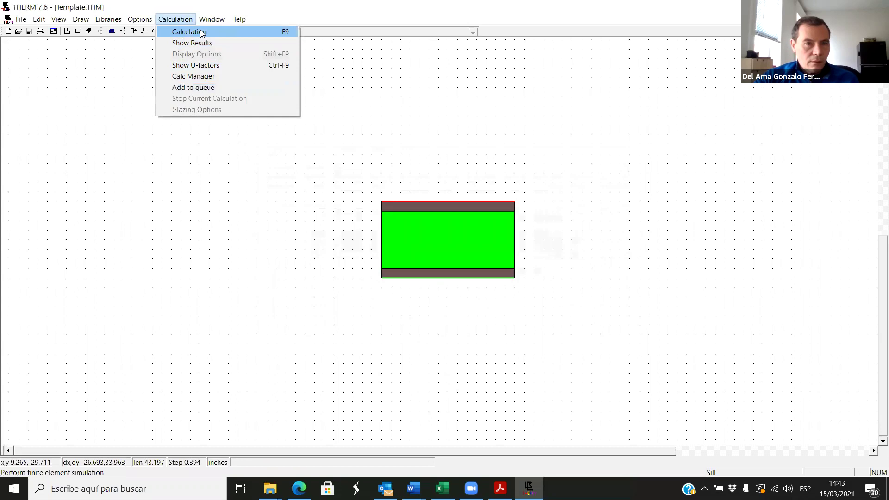
click(189, 32)
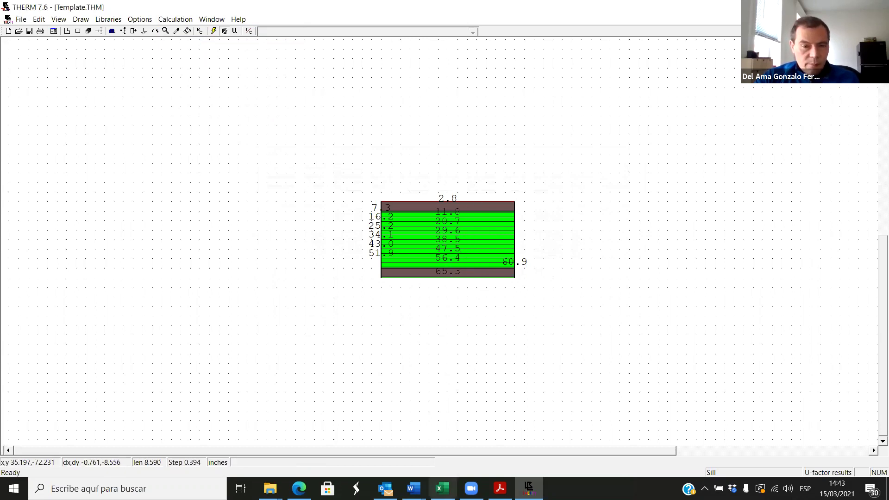
Switch to the Excel workbook and examine the wall's layer temperatures and the temperature and dew point chart.
click(442, 489)
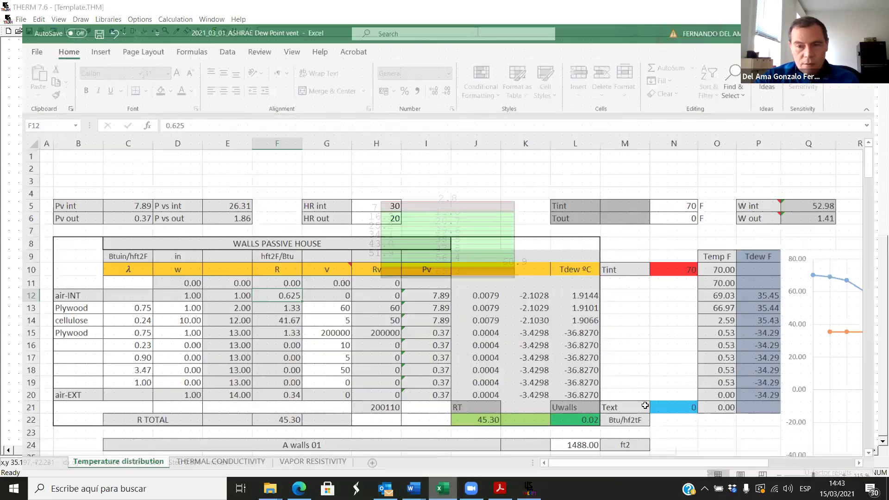
scroll(569, 269, right, 5)
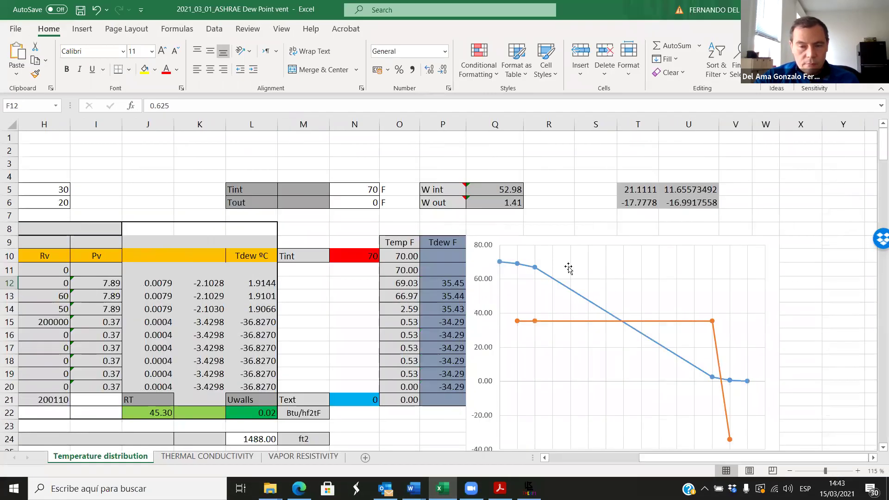
scroll(570, 268, down, 1)
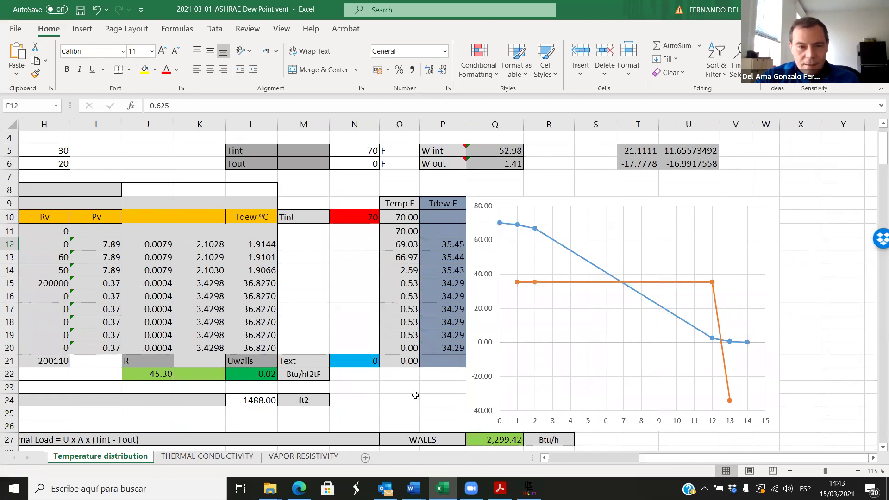
Return to THERM and review the snap and simulation preferences without changing any setting.
drag(647, 460, 686, 461)
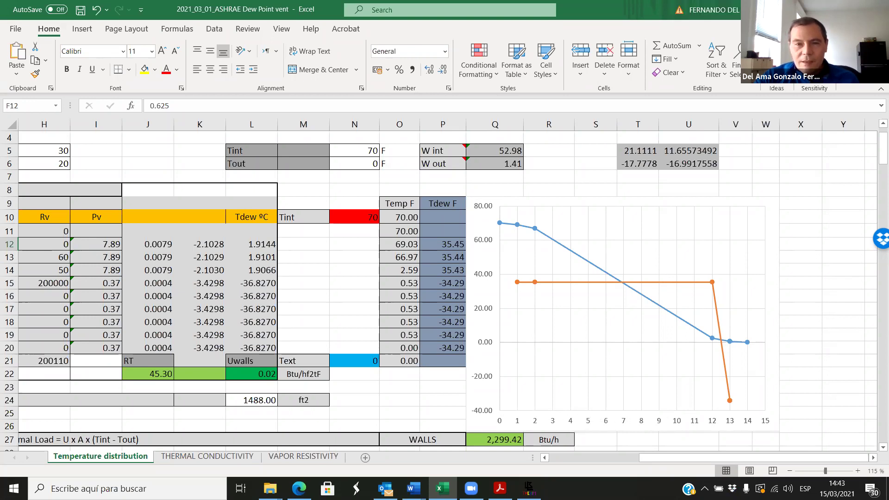
key(alt+Tab)
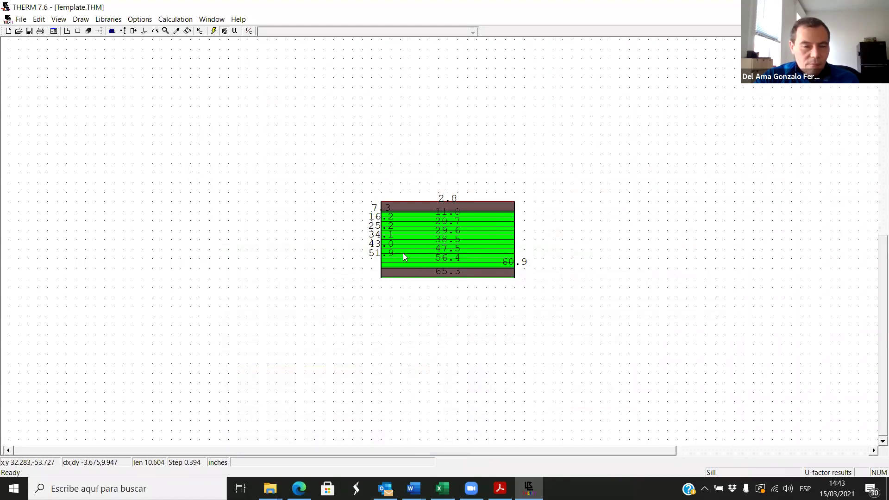
click(140, 20)
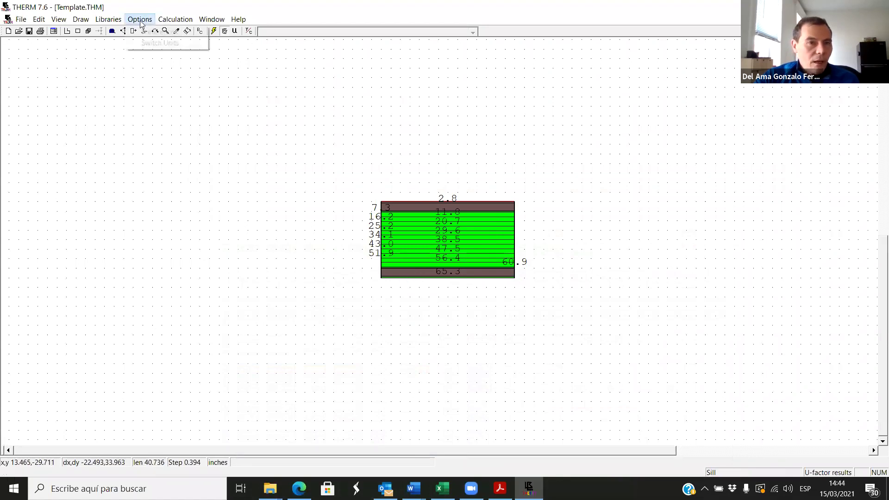
click(158, 32)
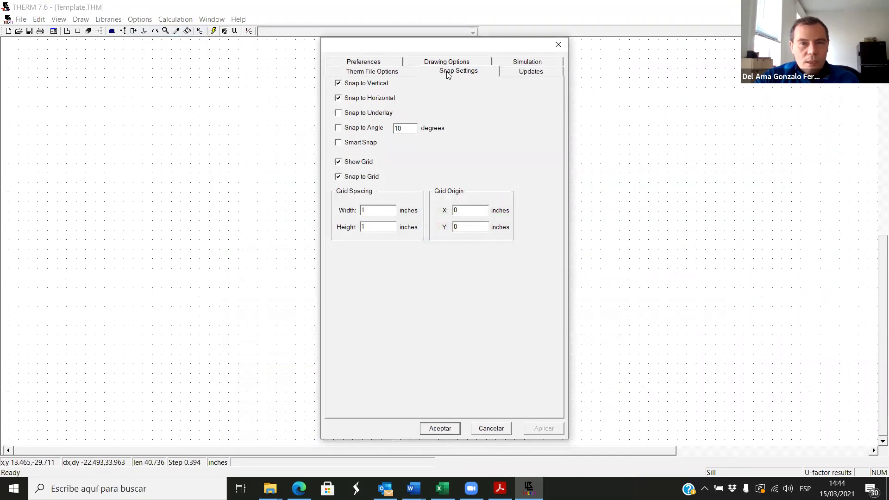
click(530, 62)
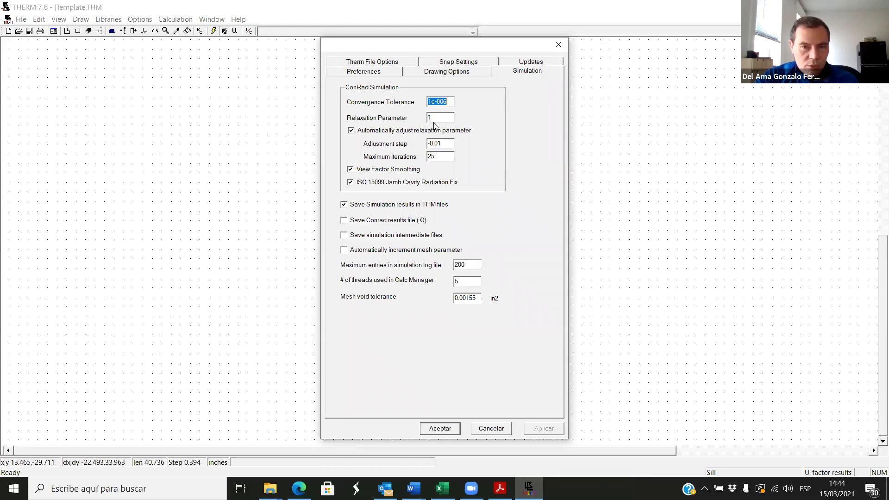
click(502, 428)
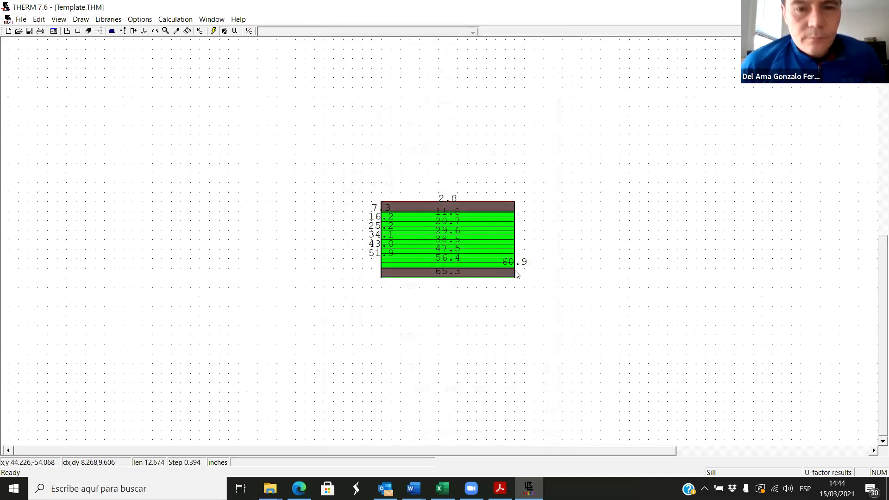
scroll(522, 264, up, 5)
scroll(522, 264, down, 5)
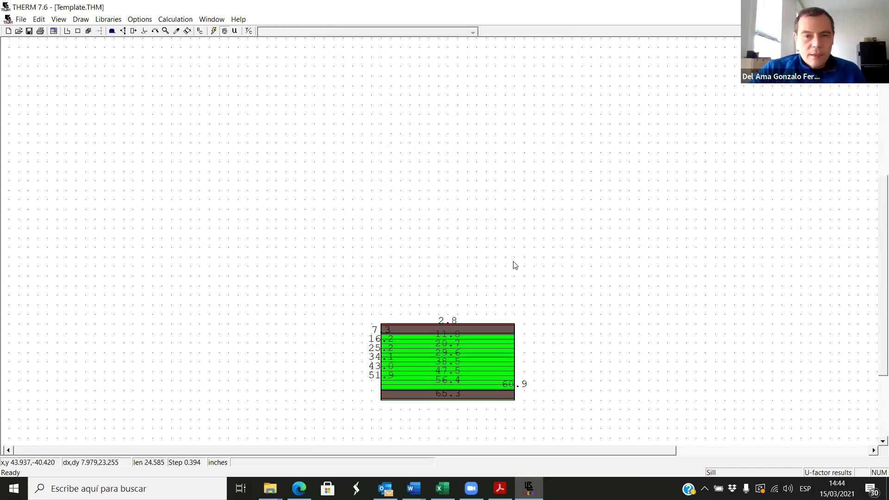
Start saving the model under a new name and browse to the ARCH360 folder in Dropbox > 00_Keene > Courses > 000_SPRING2021.
click(20, 20)
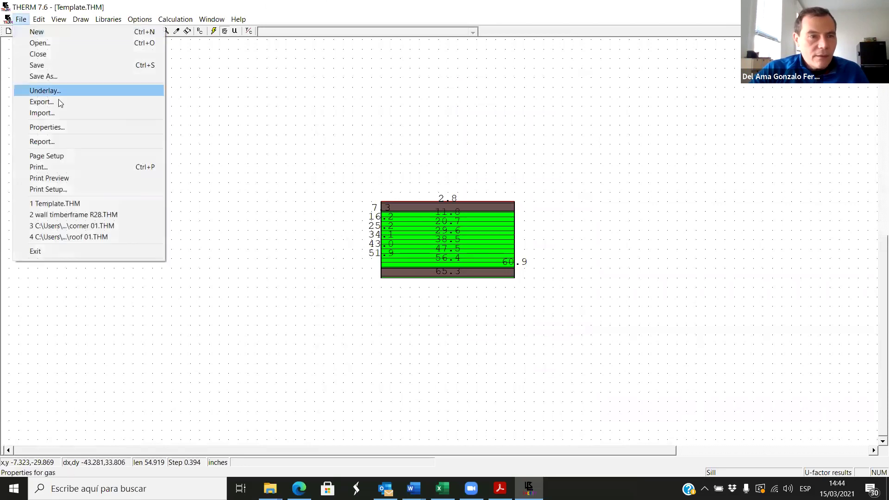
click(51, 75)
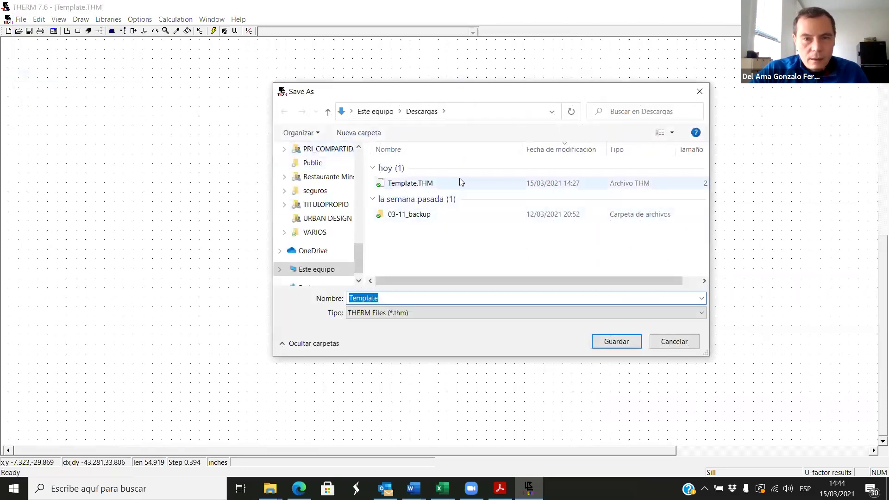
scroll(324, 222, up, 2)
scroll(329, 231, up, 6)
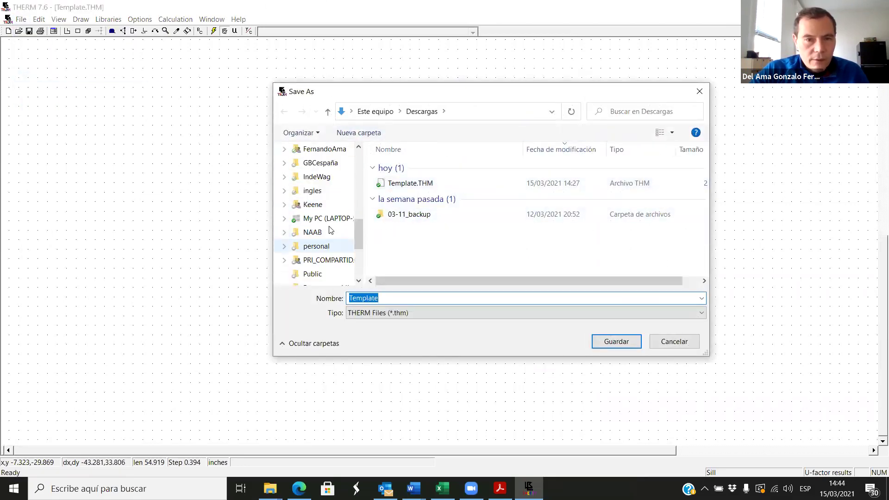
click(319, 176)
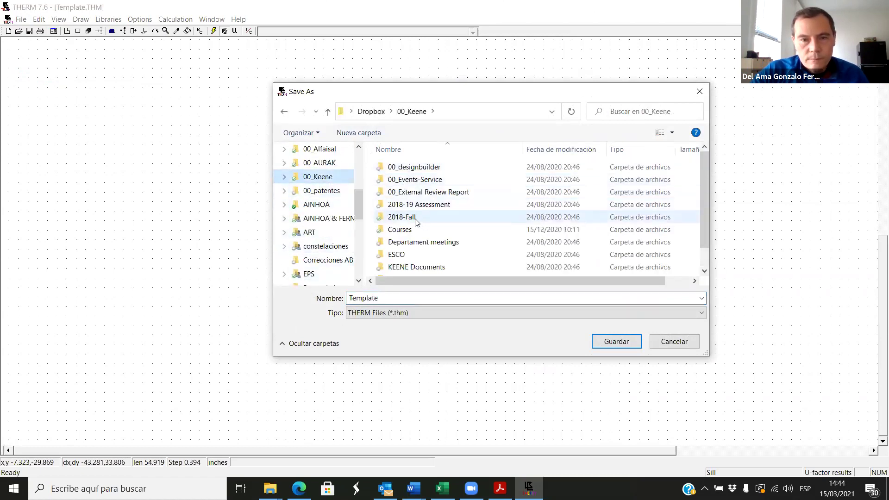
double_click(401, 229)
click(418, 180)
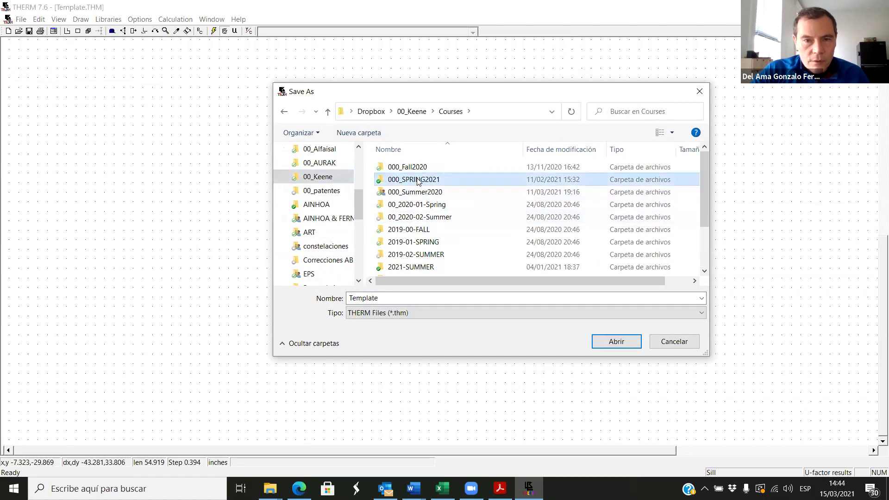
double_click(419, 181)
double_click(399, 192)
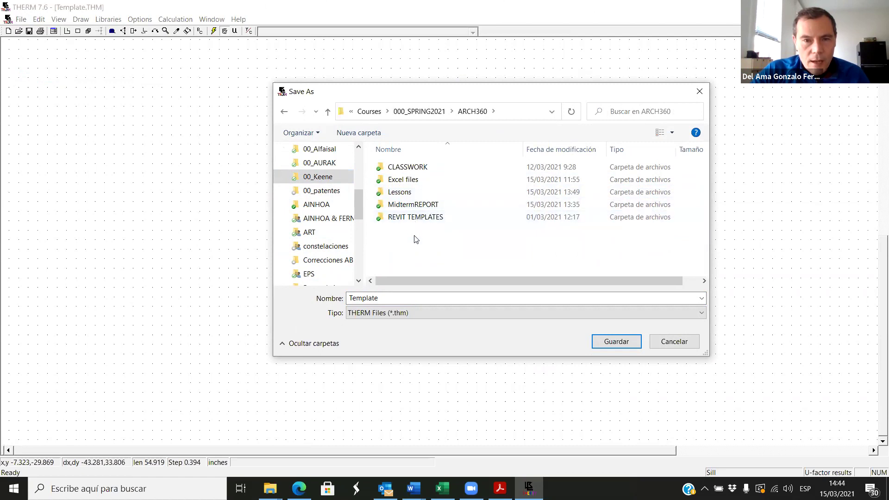
Check the ARCH360 subfolders, including REVIT TEMPLATES, MidtermREPORT and Lessons, for a suitable save location.
double_click(412, 219)
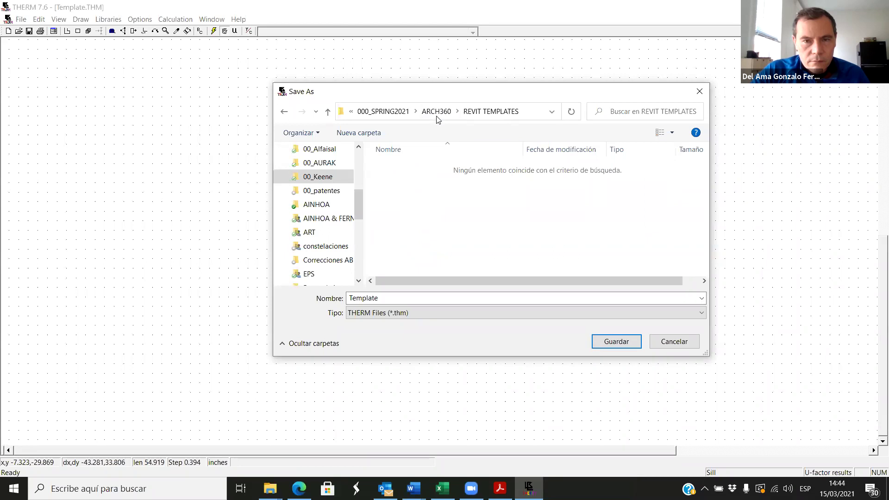
click(436, 116)
double_click(411, 203)
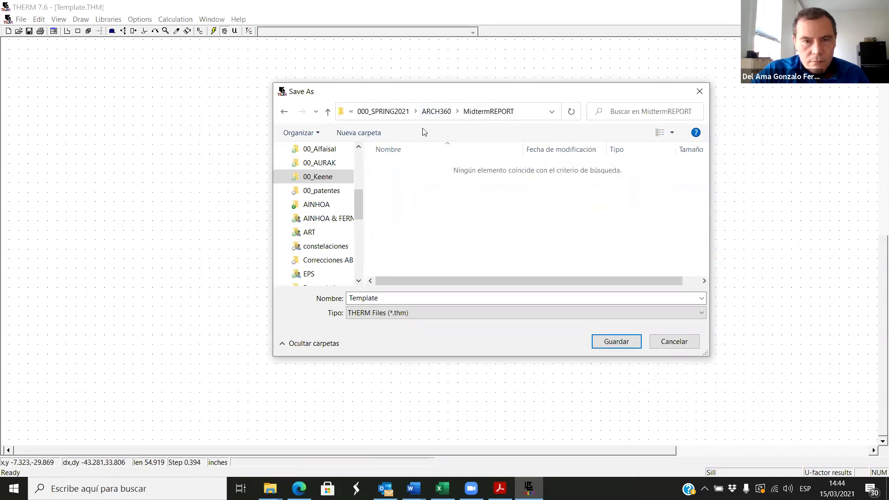
click(436, 114)
double_click(407, 192)
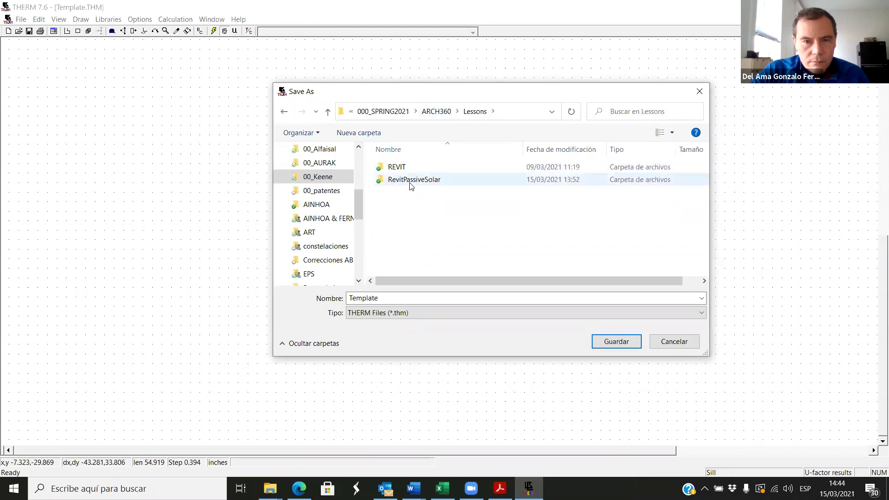
click(435, 112)
click(397, 185)
double_click(396, 185)
click(433, 111)
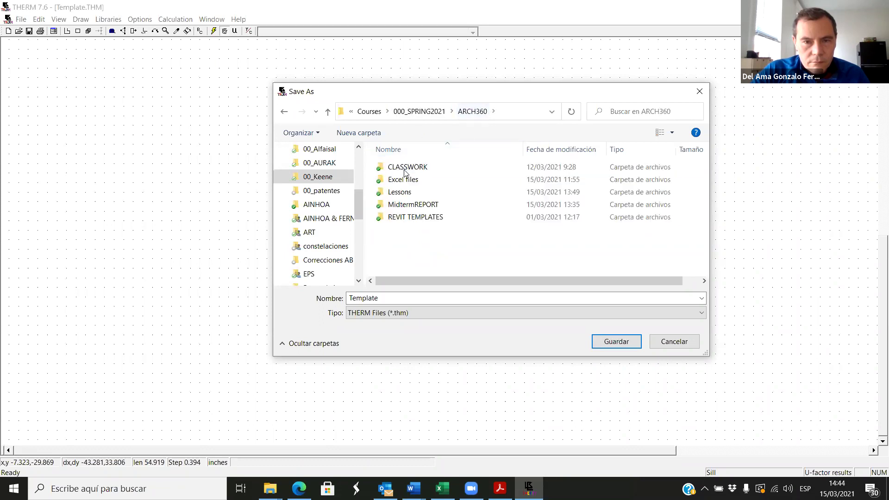
Create a folder named THERM template inside CLASSWORK > Classwork 03-11 THERM and open it as the save location.
double_click(404, 170)
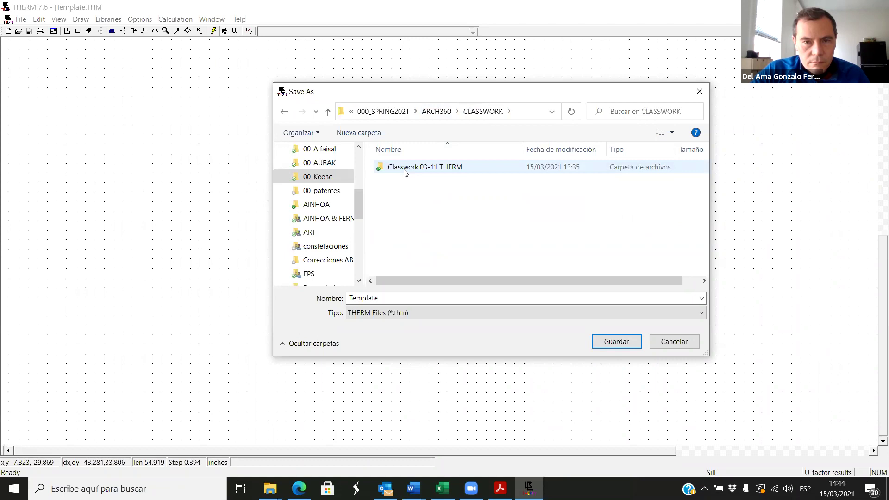
double_click(408, 171)
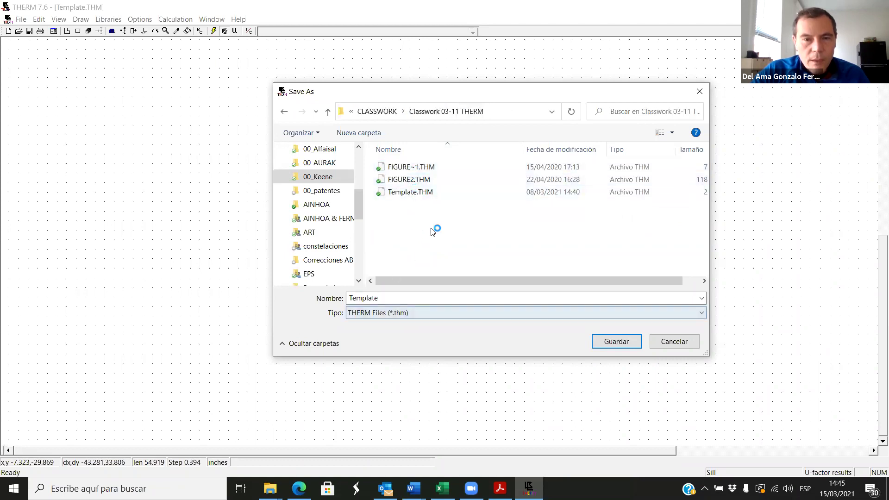
right_click(407, 238)
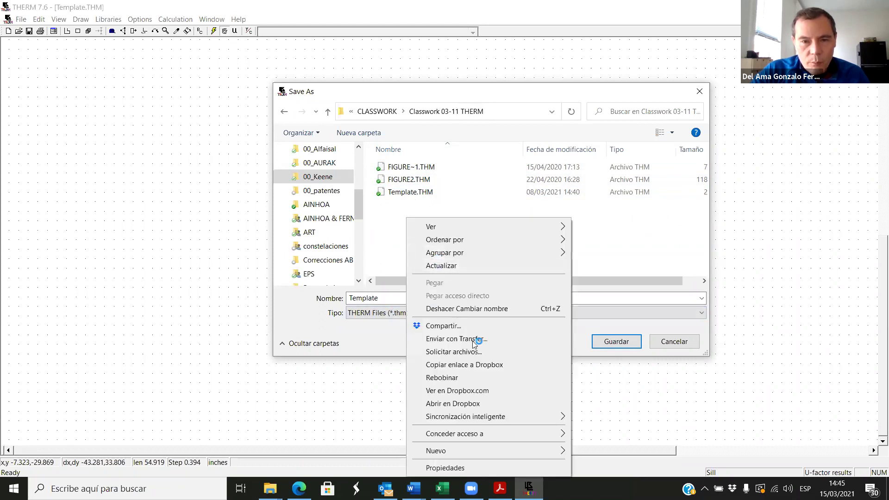
mouse_move(556, 451)
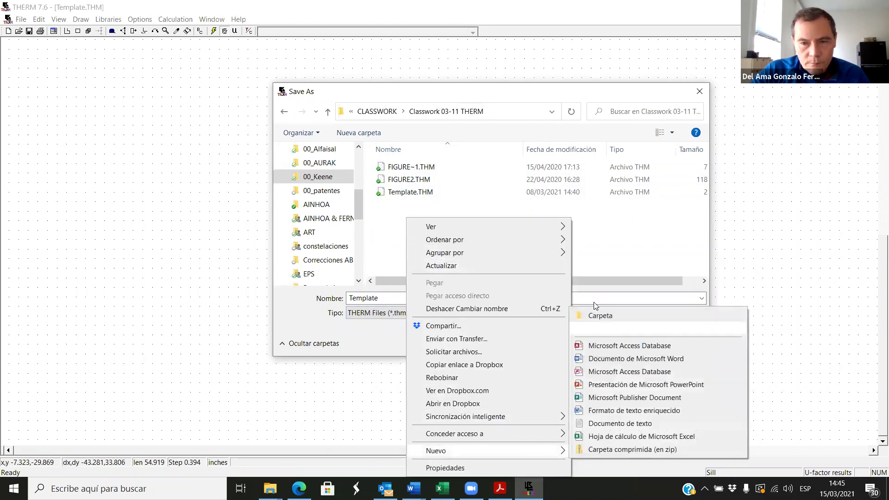
click(598, 310)
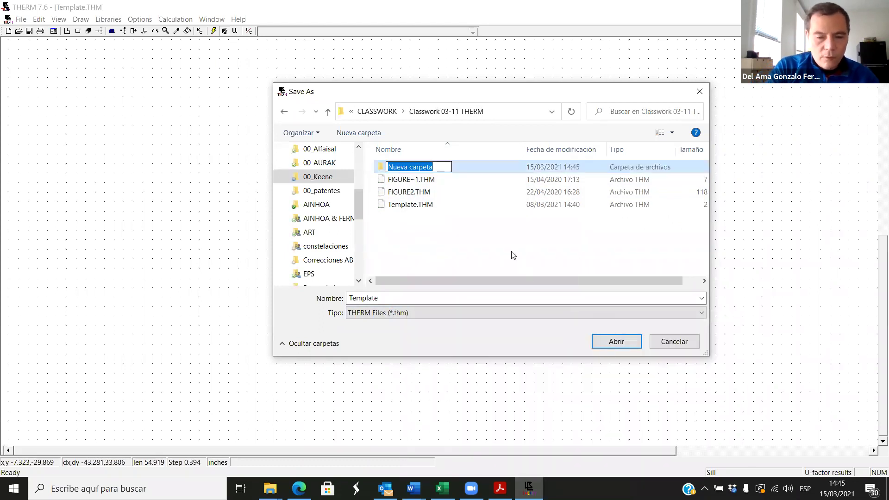
text(THE)
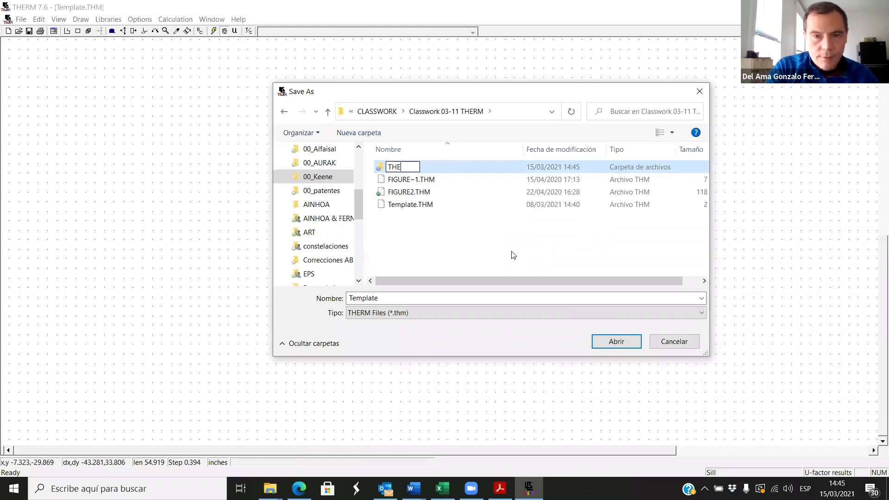
text(RM template)
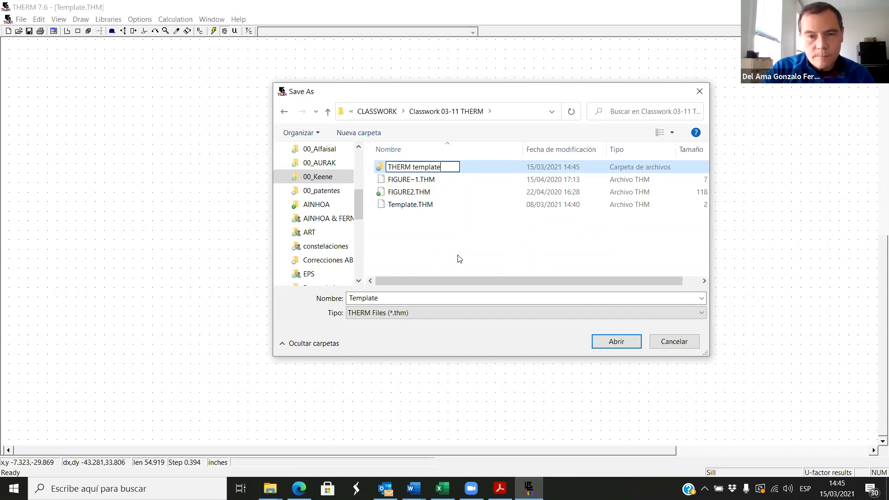
key(Return)
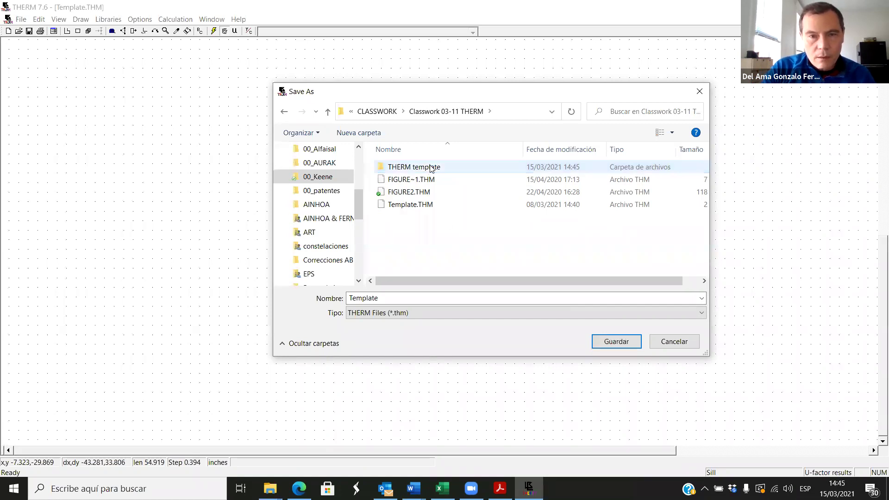
double_click(431, 168)
Save the model in the THERM template folder as wall-Ply-Cell 6-Ply, without an inch mark in the name.
double_click(383, 298)
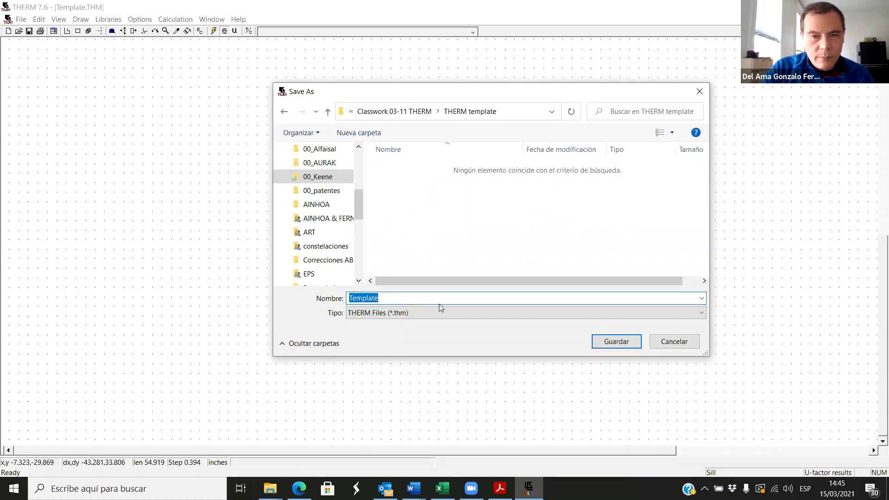
text(wall-Ply-Cell 6"-Ply)
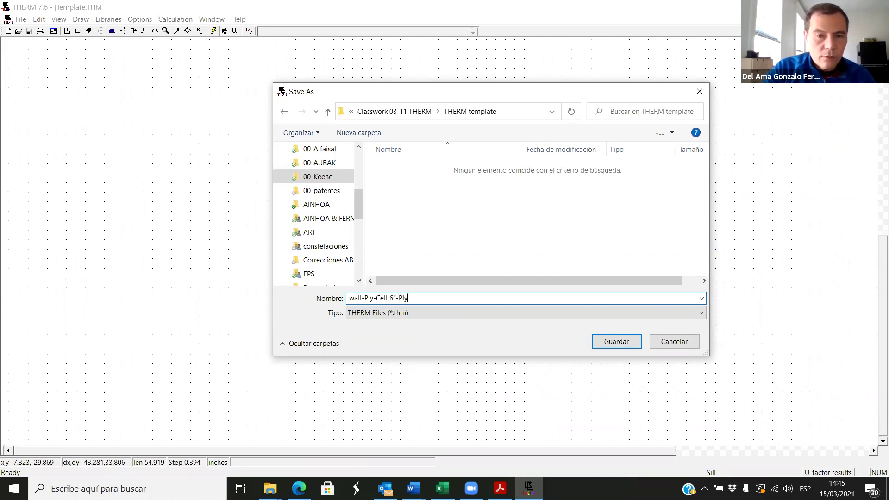
click(615, 341)
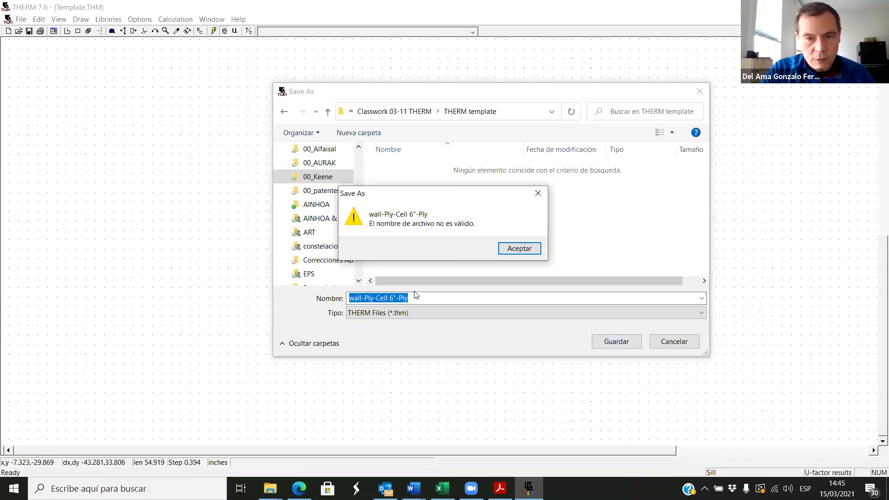
click(508, 250)
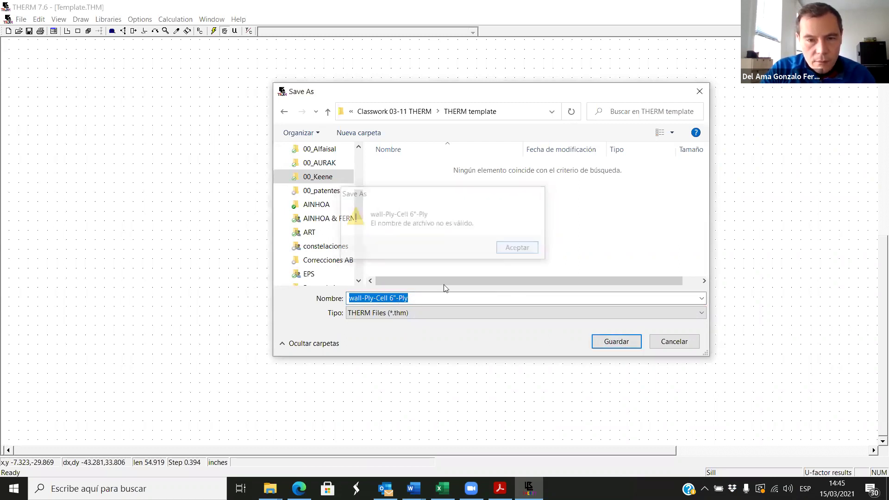
click(397, 298)
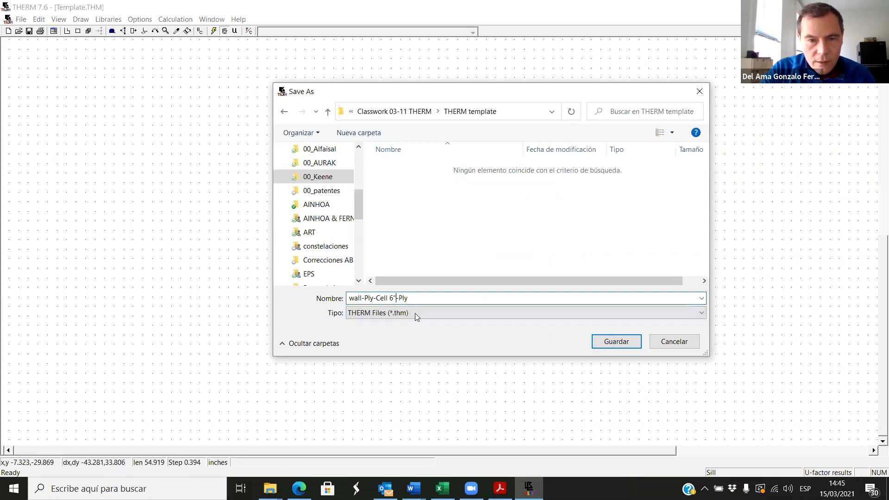
click(613, 342)
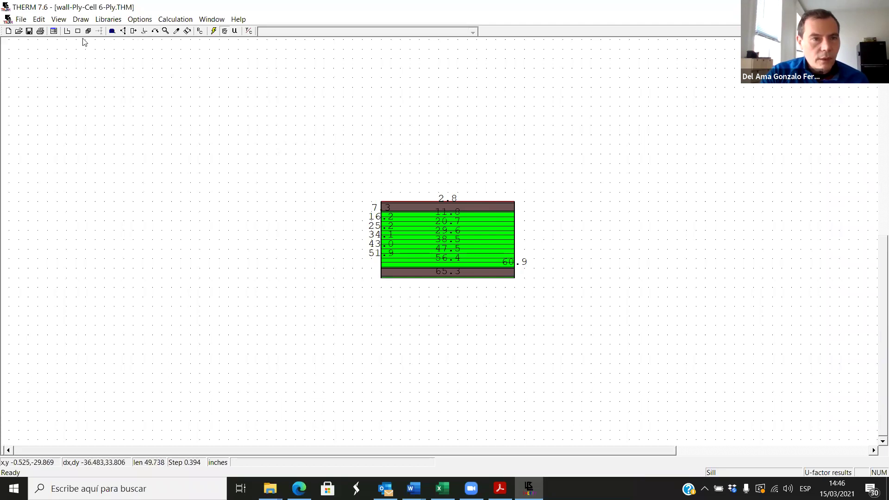
Dismiss the outdated results and check the boundary conditions assigned to the wall's upper and lower edges.
click(200, 32)
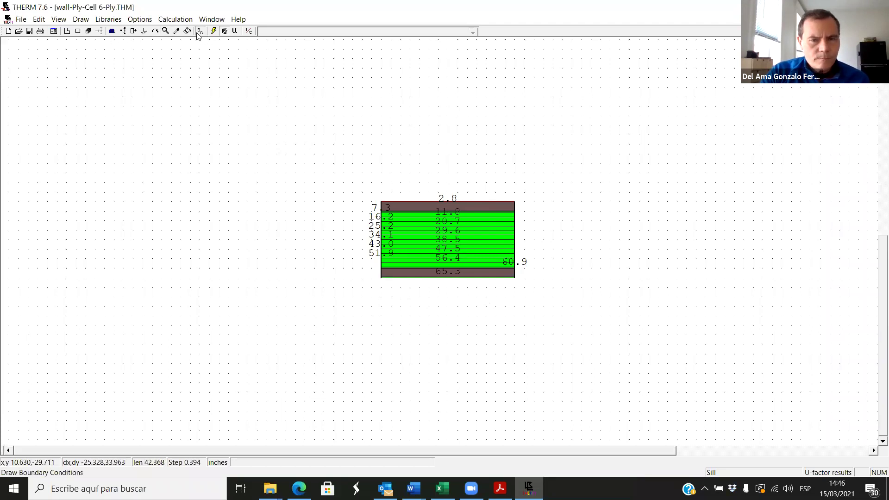
click(417, 277)
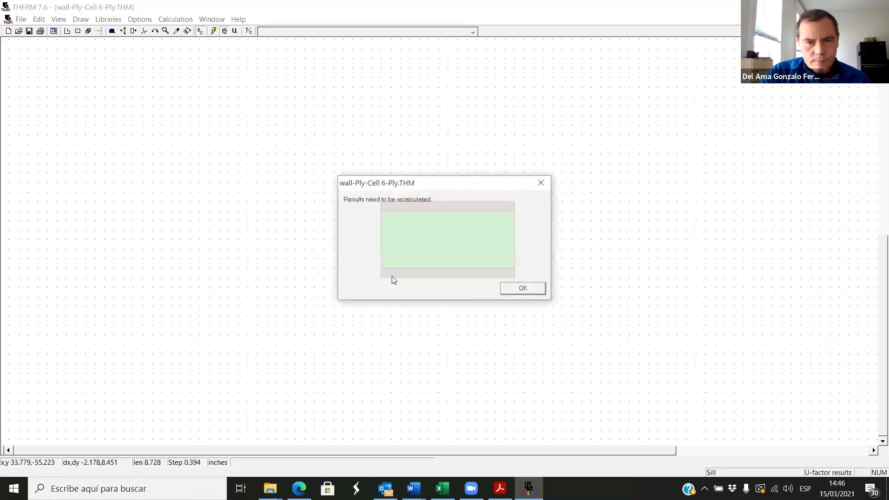
click(527, 292)
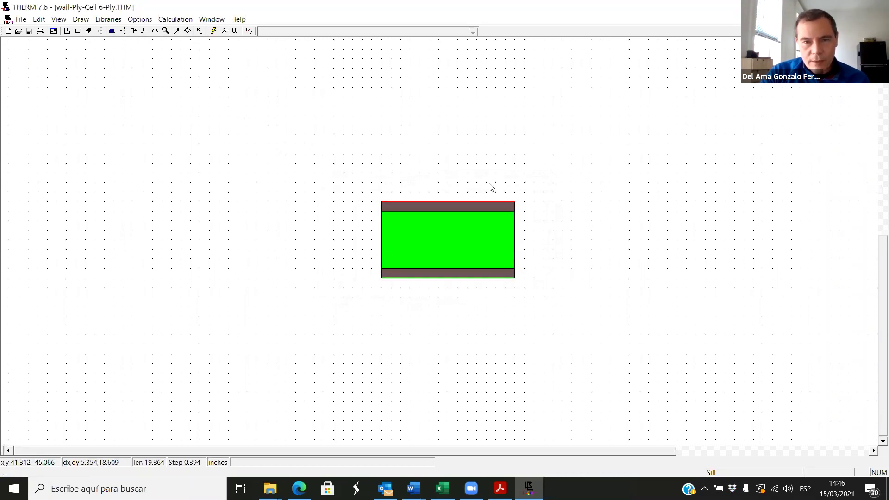
click(466, 204)
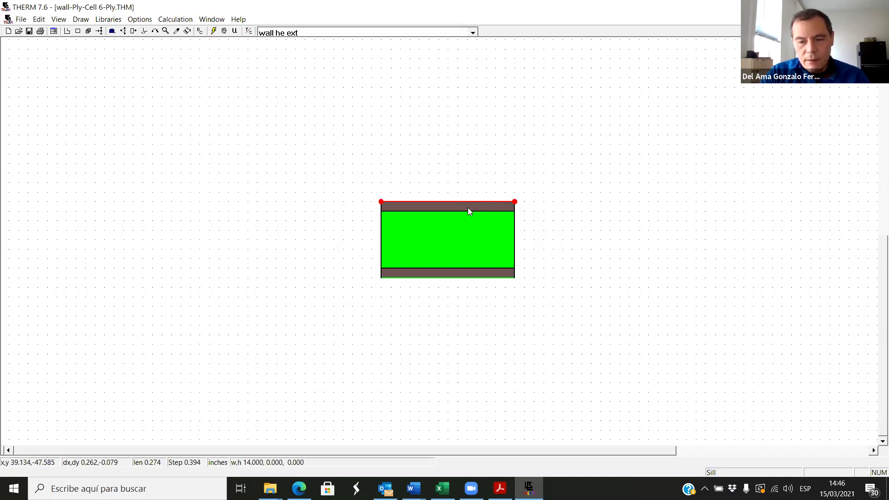
click(471, 208)
click(459, 257)
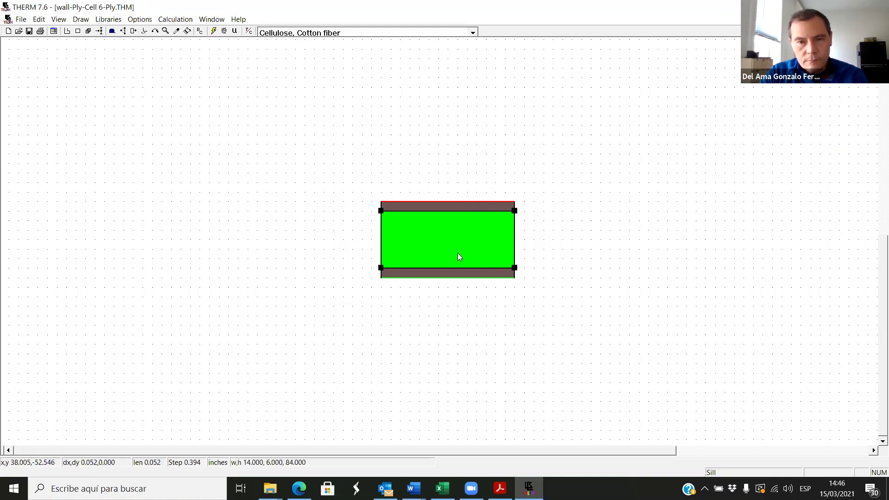
click(458, 275)
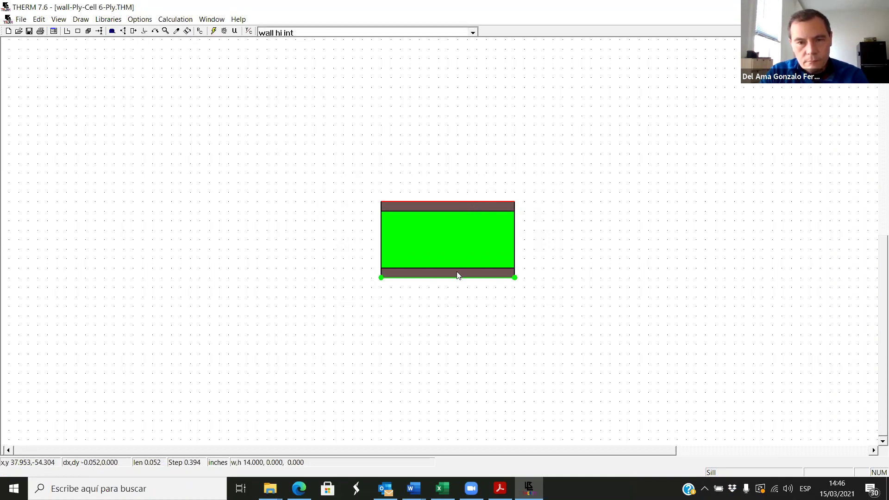
Delete the lower and upper plywood layers, keeping only the cellulose block.
click(461, 276)
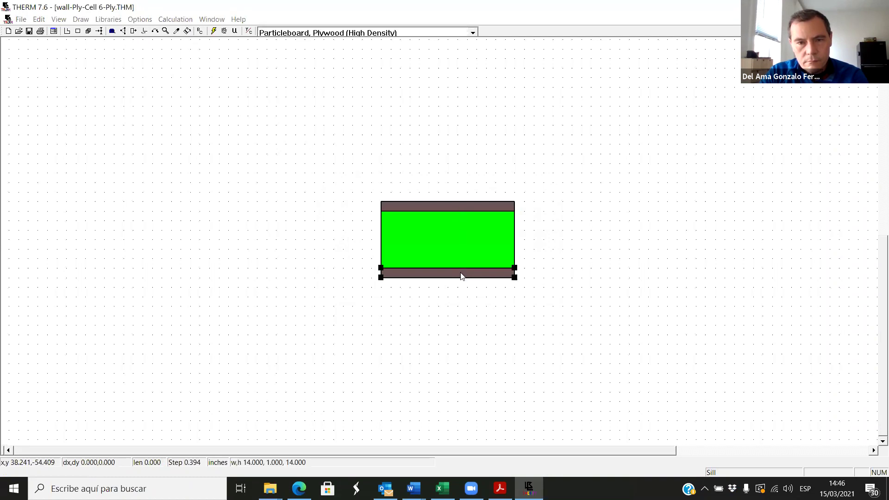
key(Delete)
click(518, 209)
click(480, 206)
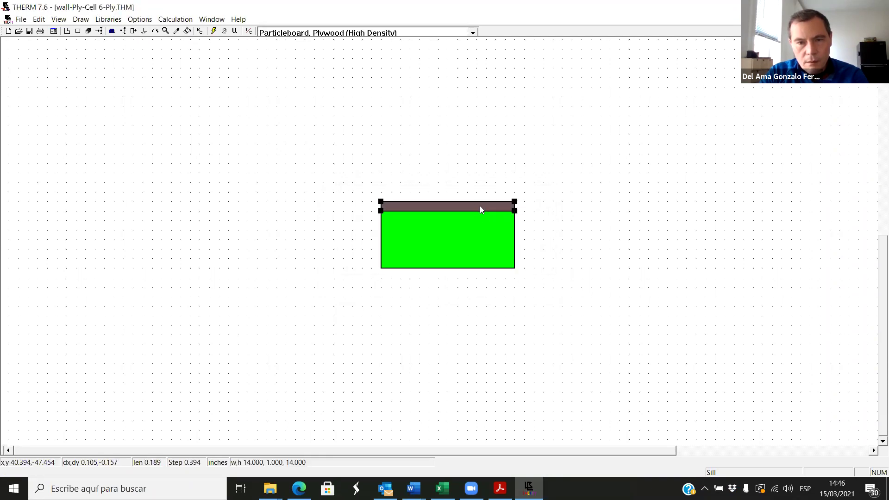
key(Delete)
click(518, 209)
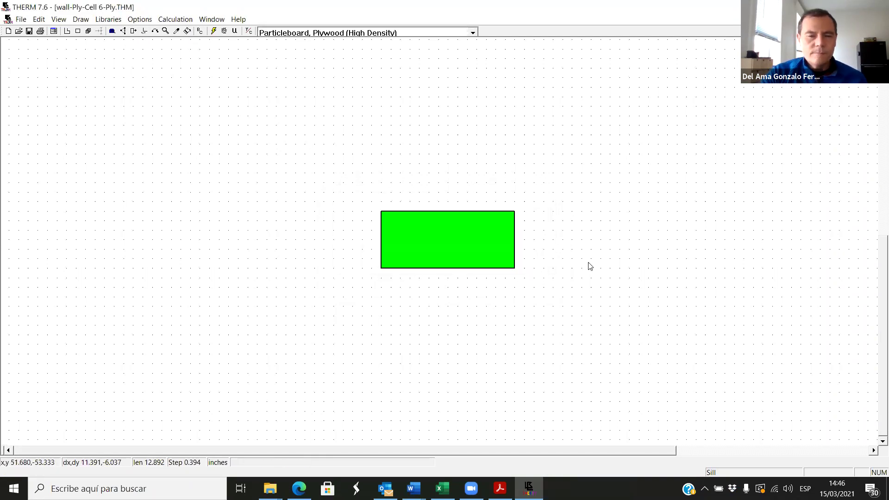
click(478, 250)
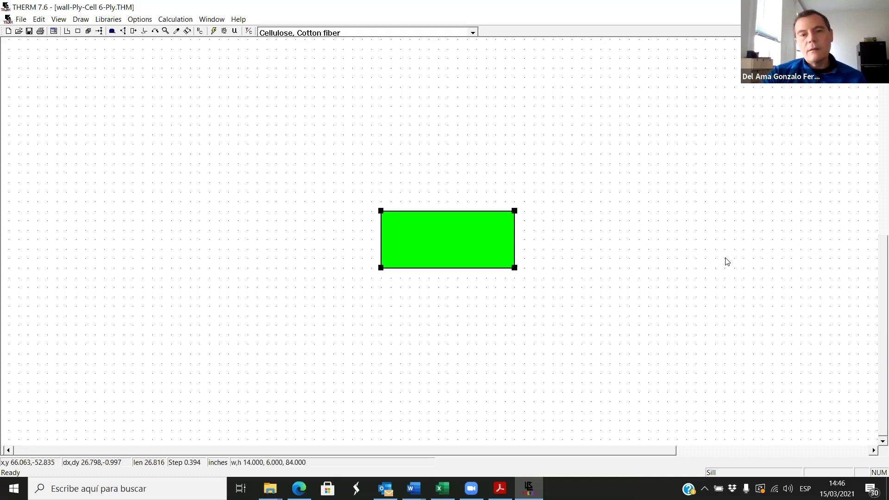
click(512, 343)
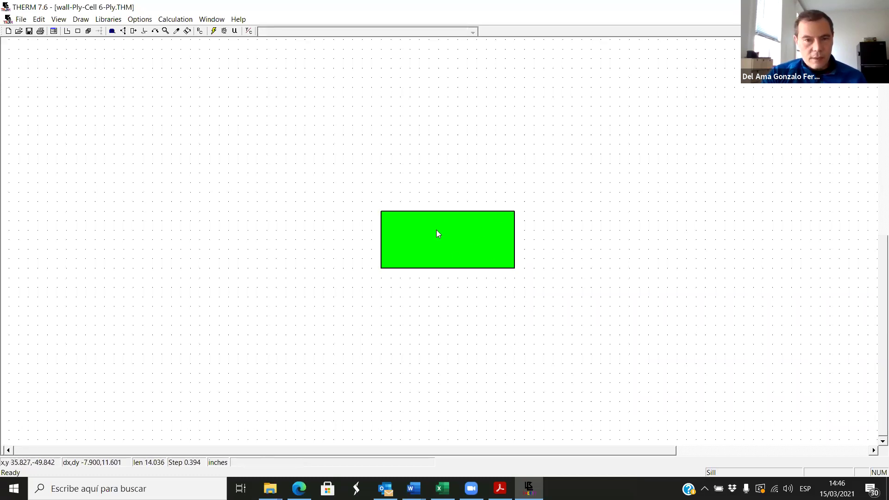
Draw a 2 by 6 inch stud against the cellulose's left end and assign it Pine, Spruce, Fir, Larch, Mahogany.
click(77, 31)
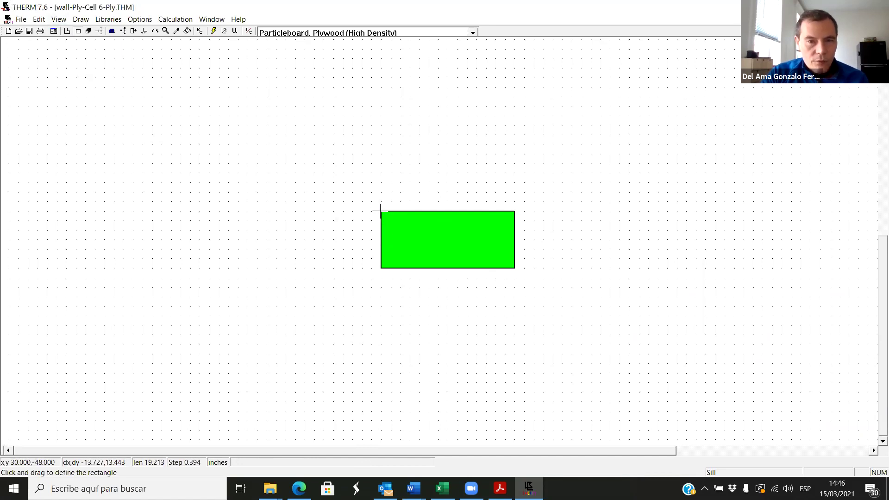
drag(380, 211, 362, 268)
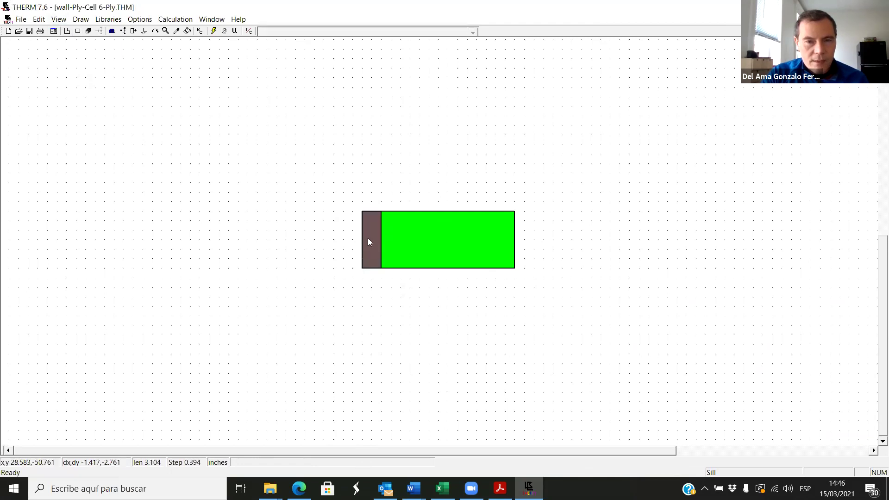
click(368, 241)
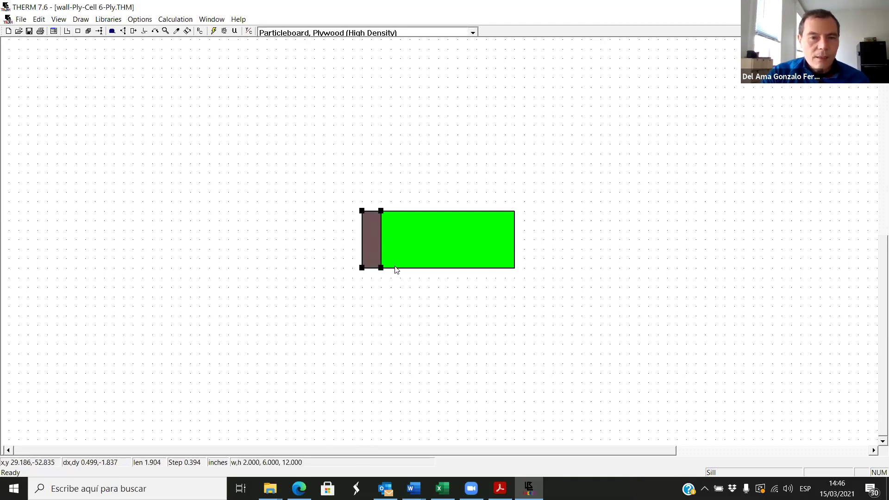
click(473, 33)
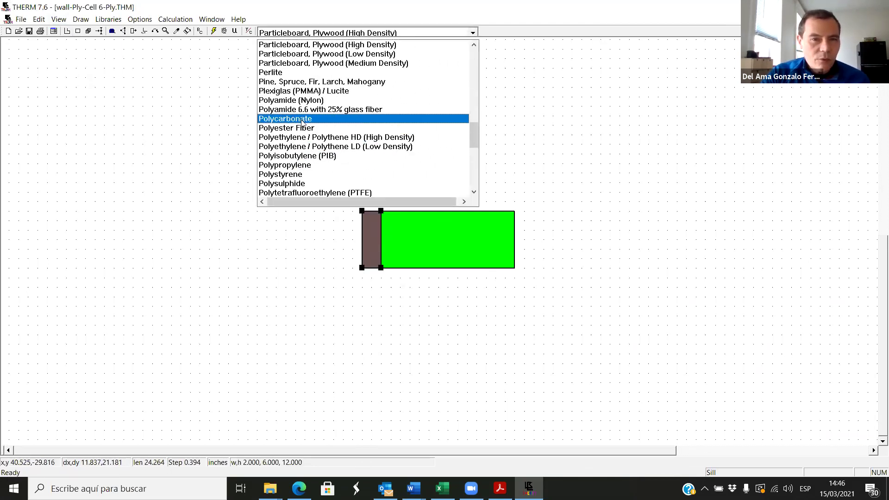
scroll(301, 123, down, 1)
scroll(297, 121, up, 2)
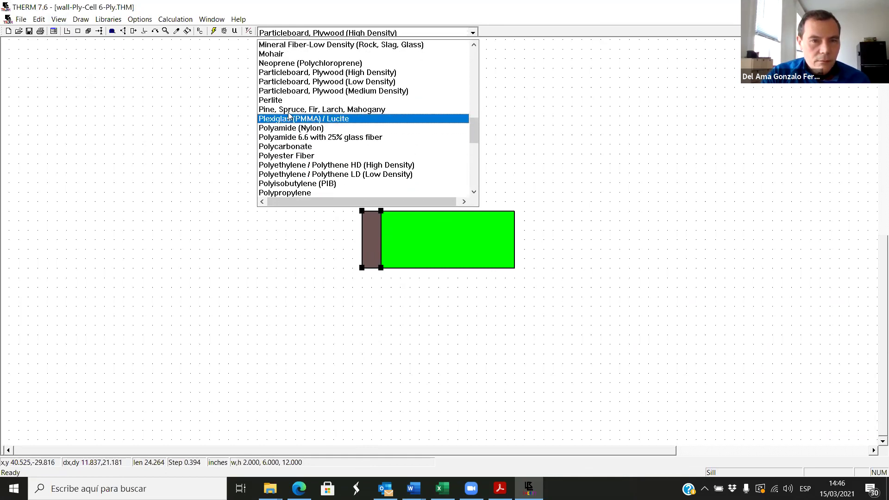
click(288, 112)
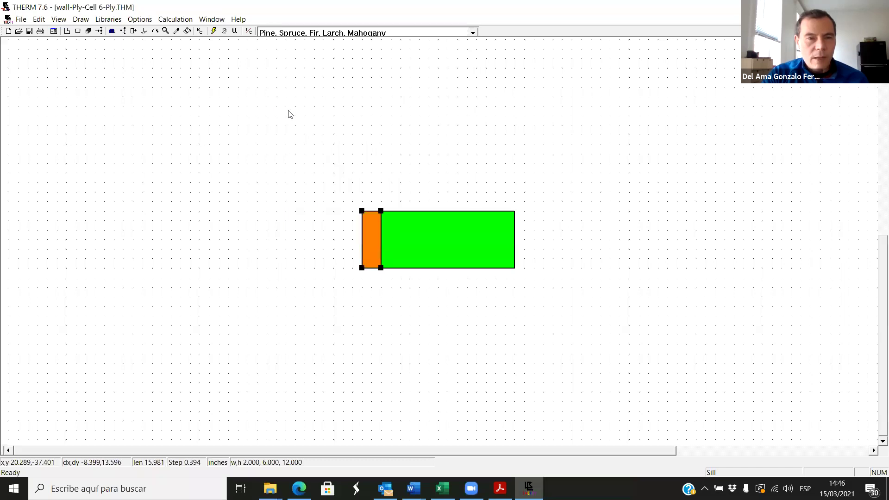
click(305, 253)
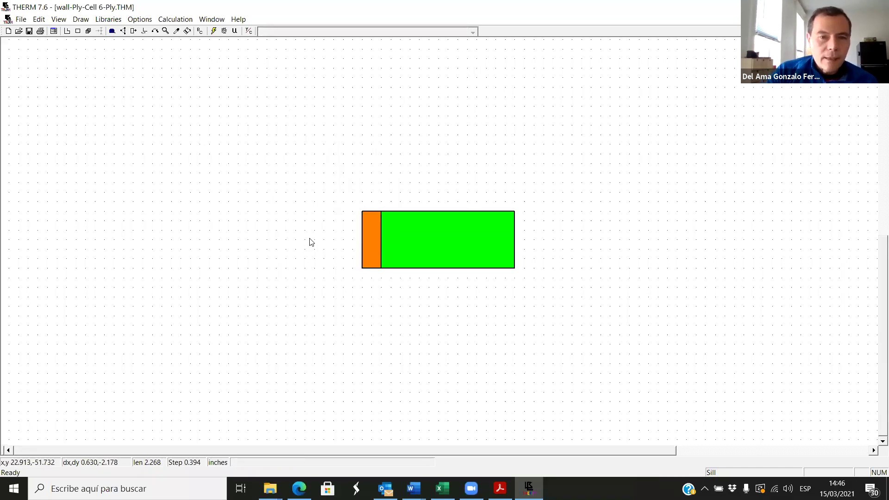
Draw 16 by 1 inch Particleboard, Plywood (High Density) layers above and below the stud and cellulose.
click(78, 31)
drag(362, 201, 510, 216)
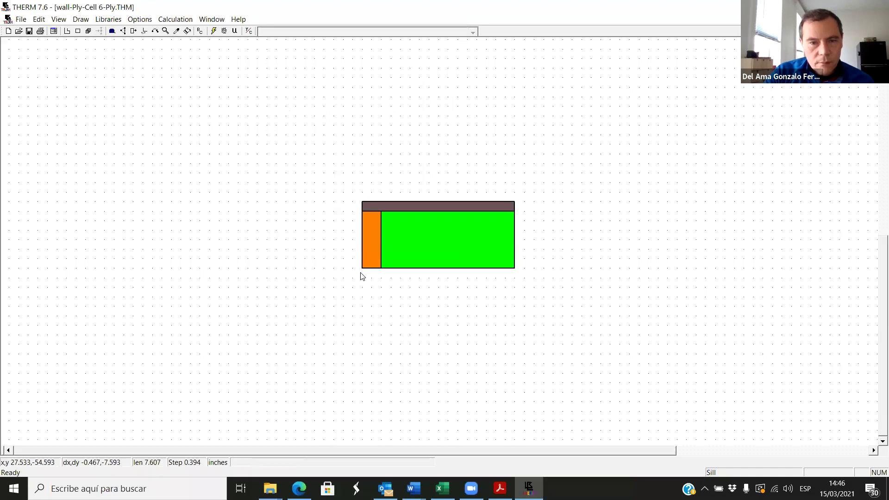
click(78, 31)
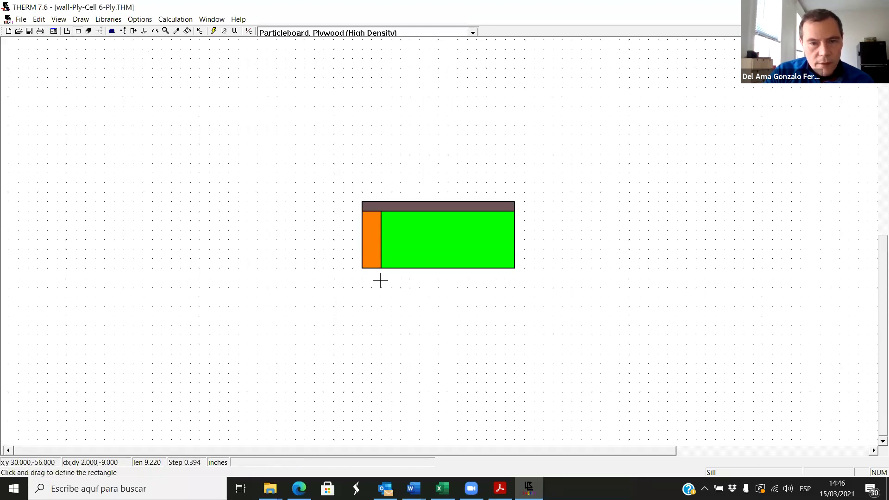
drag(364, 270, 512, 276)
click(468, 276)
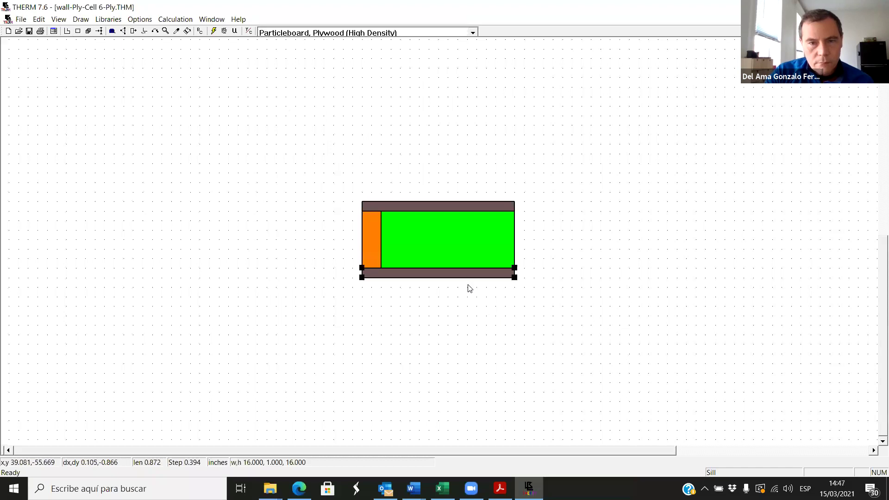
click(407, 125)
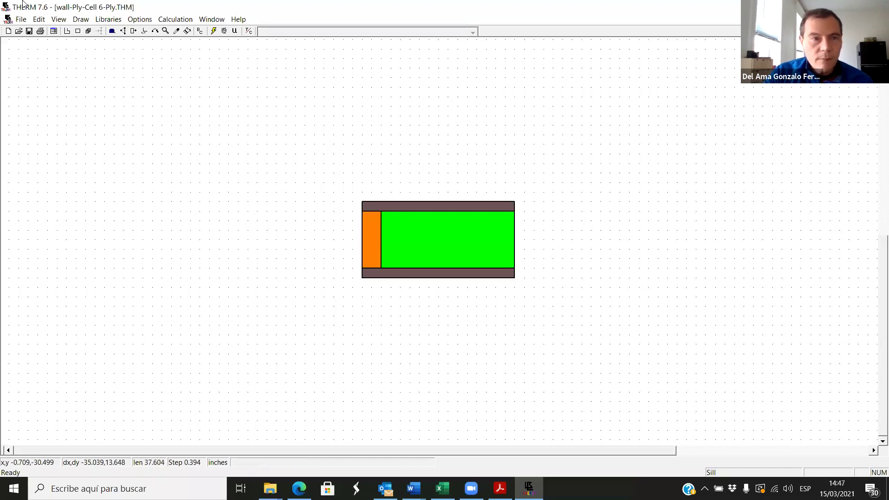
Generate boundary conditions using all properties of existing or deleted ones, and assign wall hi int to the wall's lower edge.
click(196, 31)
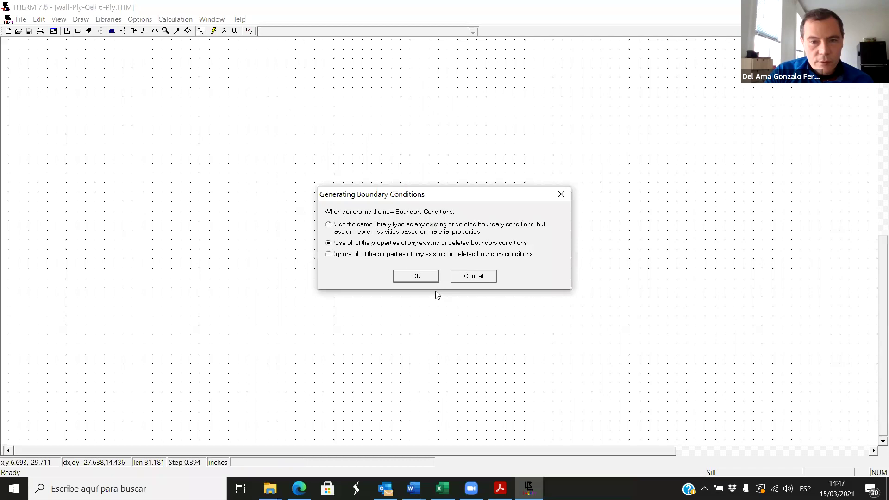
click(416, 277)
click(429, 278)
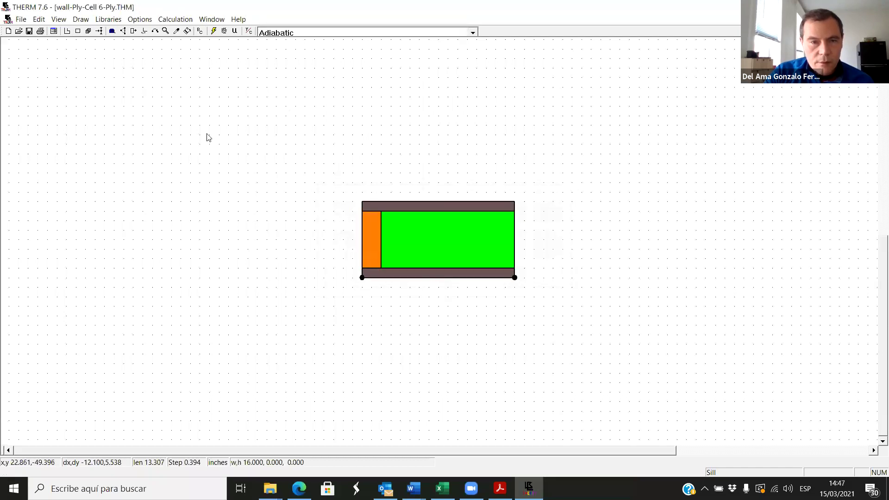
click(471, 33)
scroll(337, 165, down, 2)
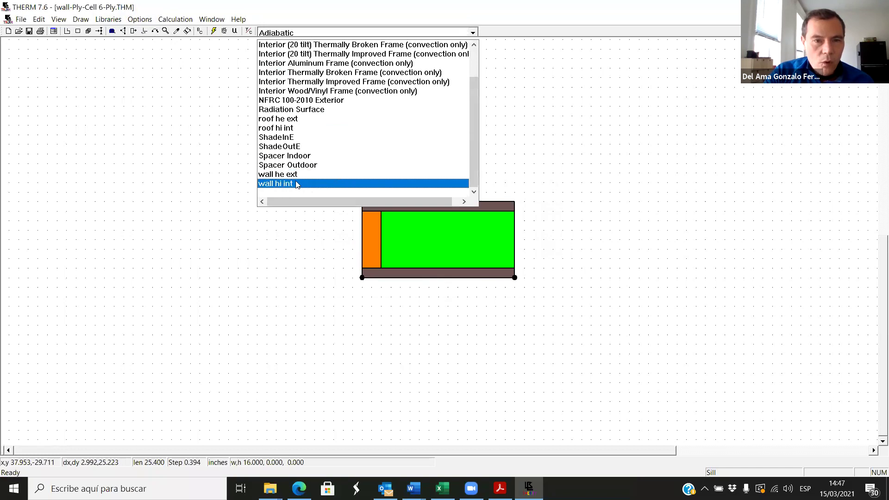
click(297, 182)
Set the U-factor surface of the wall's lower edge to Interior.
click(107, 19)
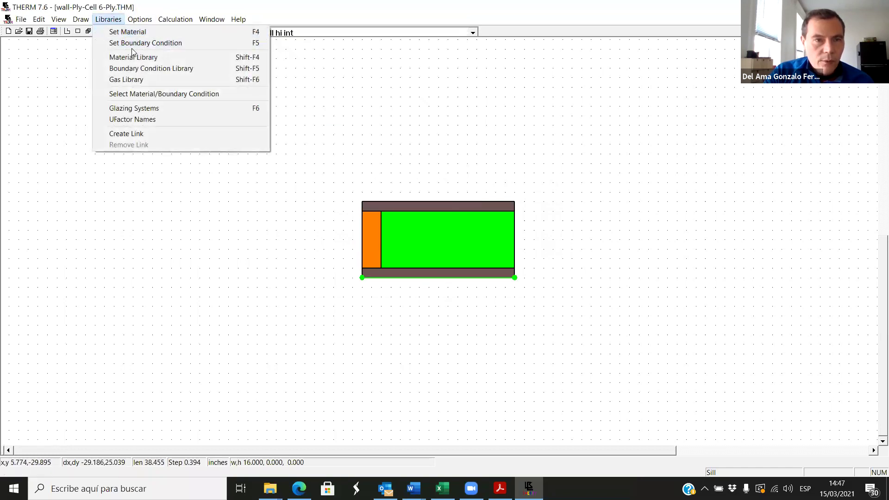
click(139, 42)
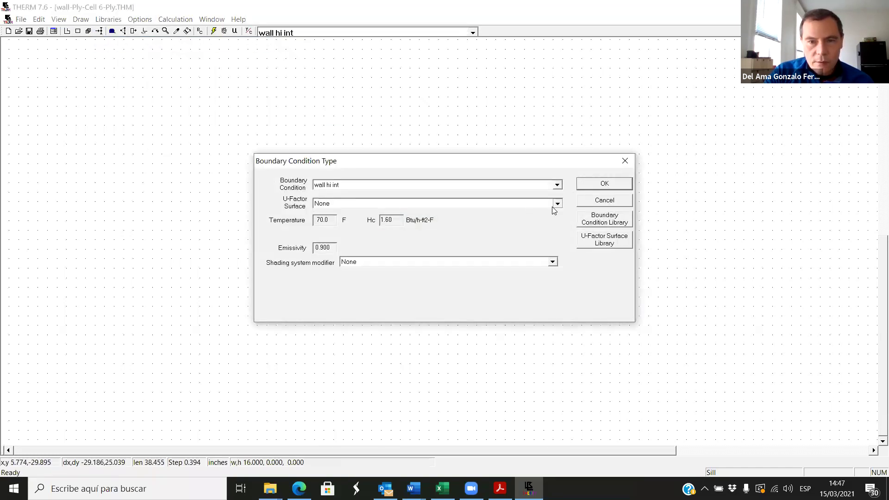
click(557, 203)
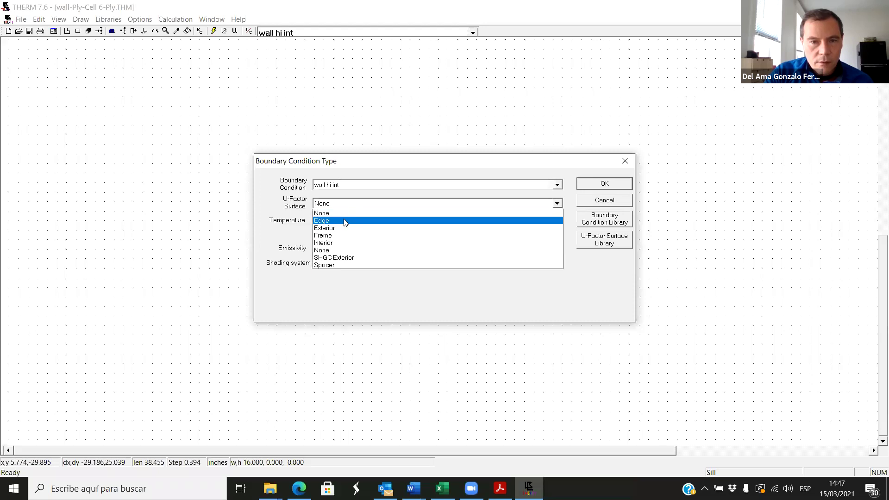
click(342, 243)
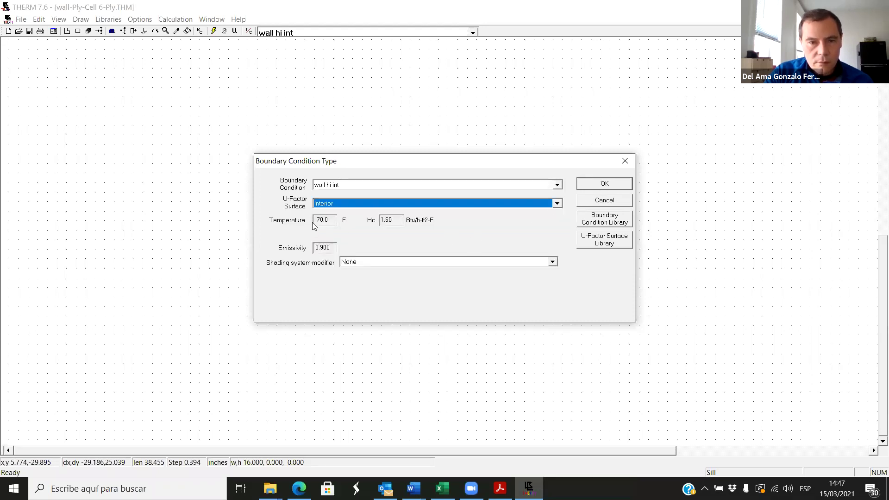
click(607, 186)
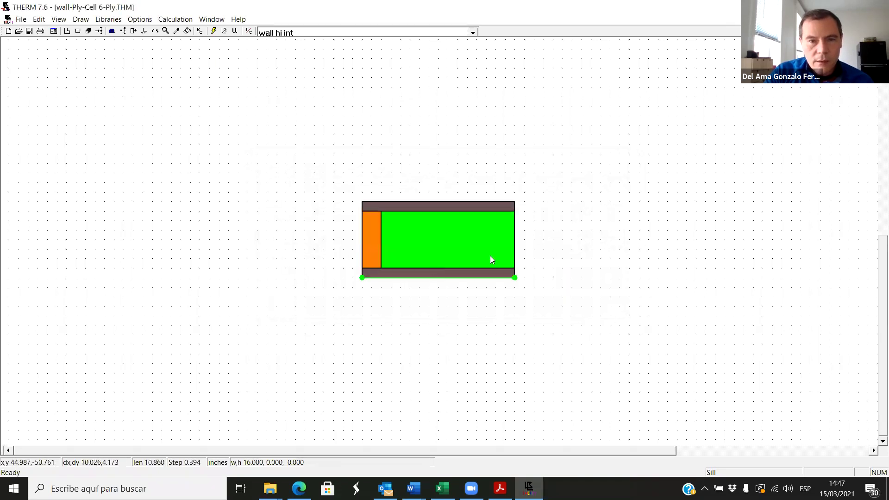
Assign the wall he ext boundary condition to the wall's upper edge.
click(438, 199)
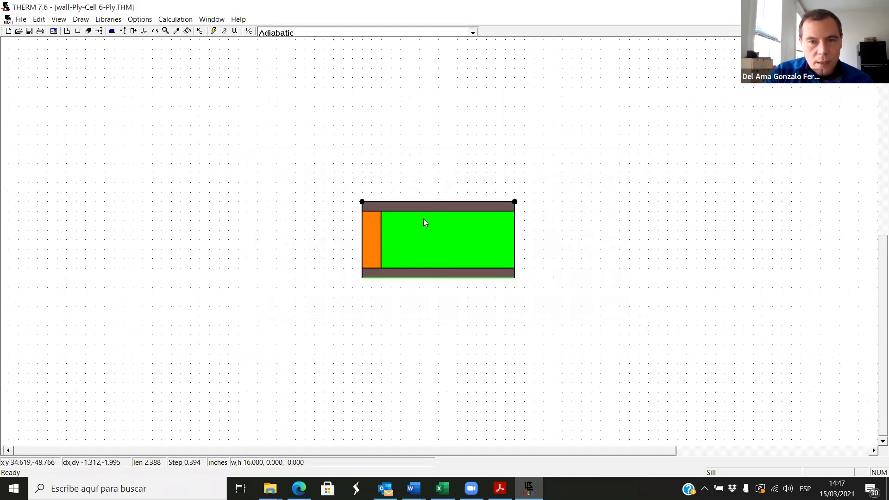
click(119, 21)
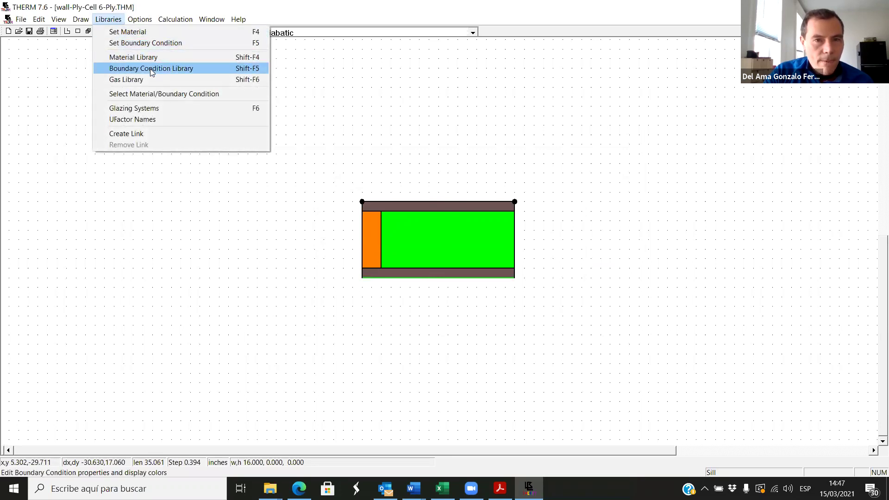
click(150, 70)
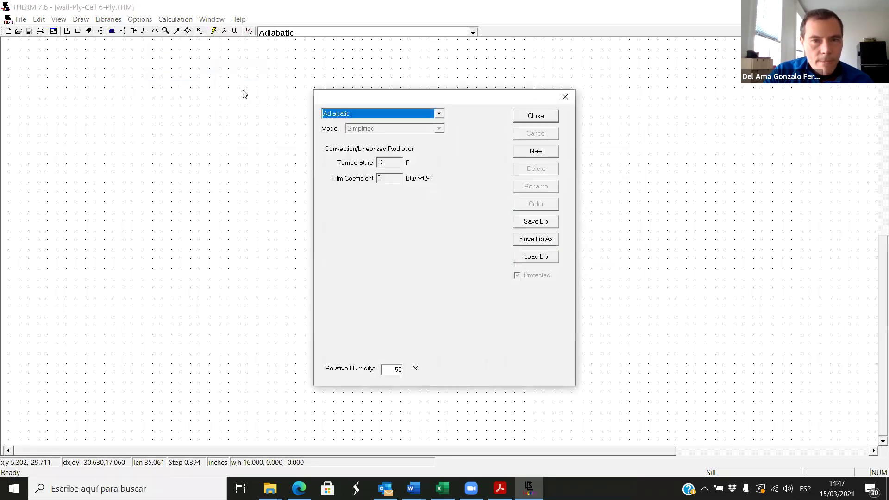
click(566, 96)
click(473, 32)
scroll(315, 179, down, 2)
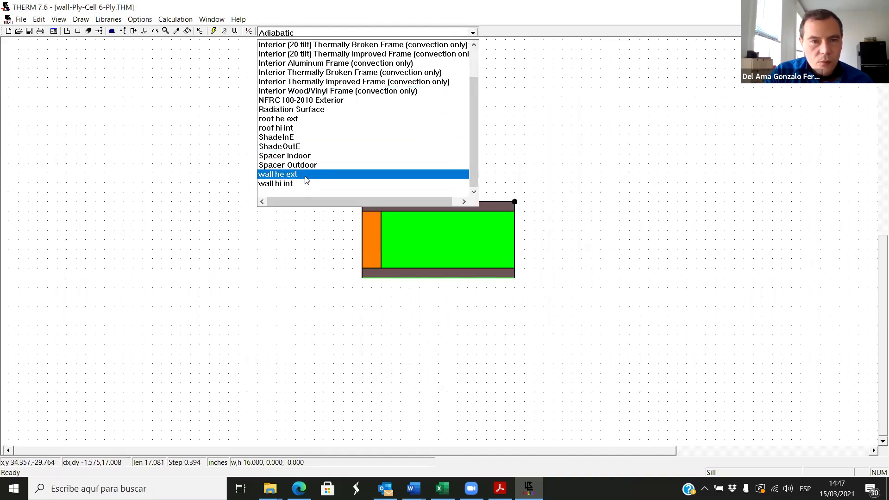
click(293, 178)
Set the U-factor surface of the wall's upper edge to Exterior.
click(108, 19)
click(116, 43)
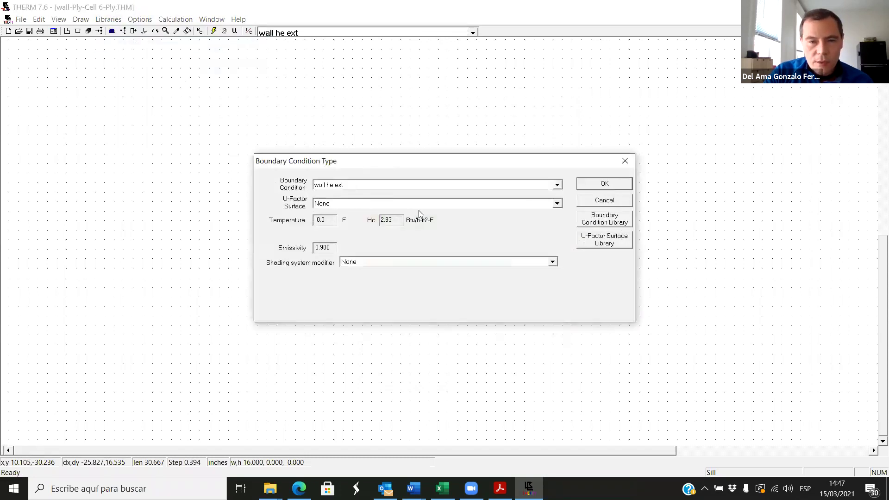
click(557, 204)
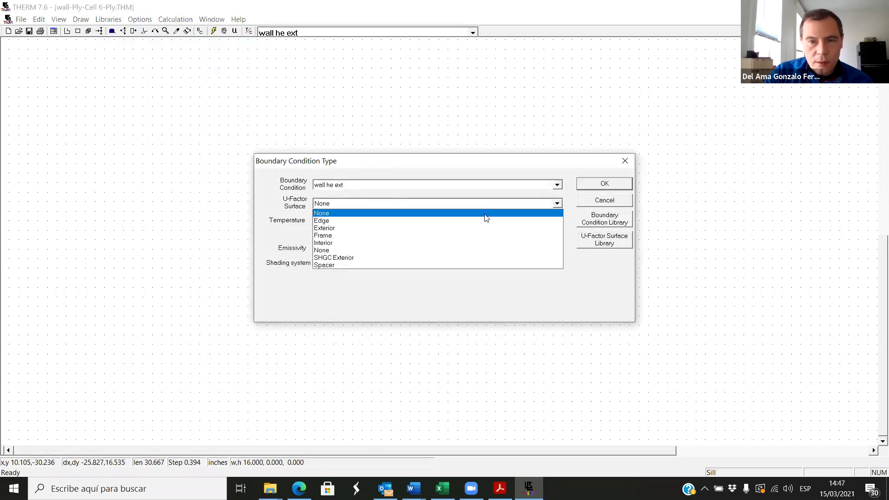
click(337, 231)
click(624, 187)
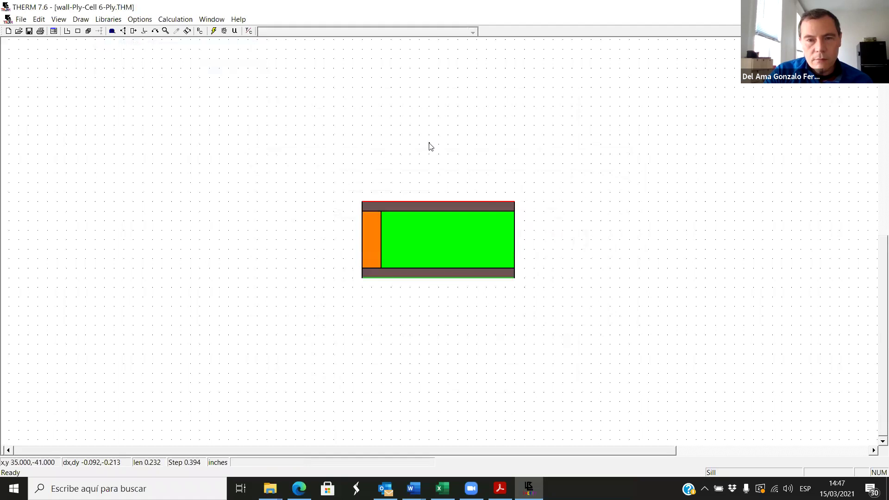
Run the thermal calculation of the wall and display the results as flux vectors.
click(175, 19)
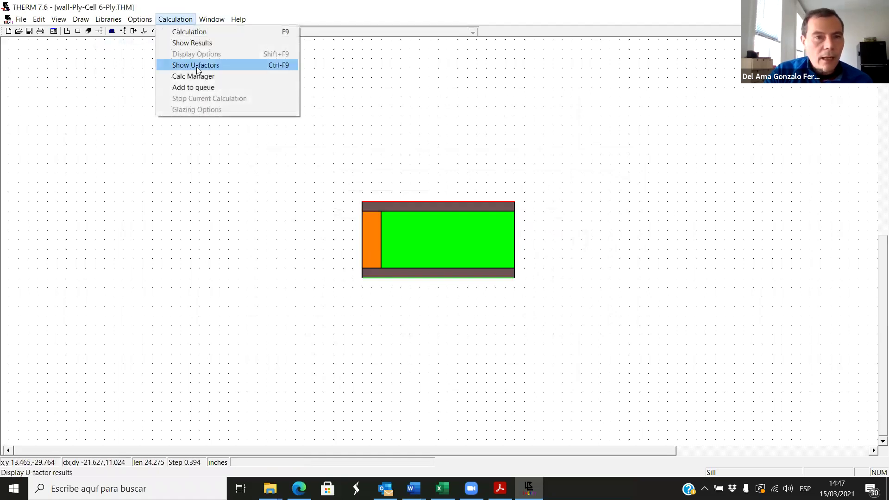
click(187, 31)
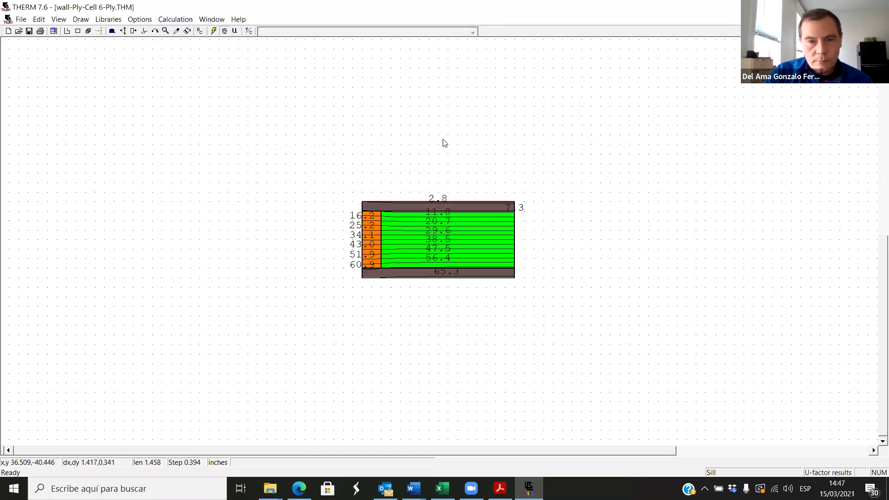
click(175, 19)
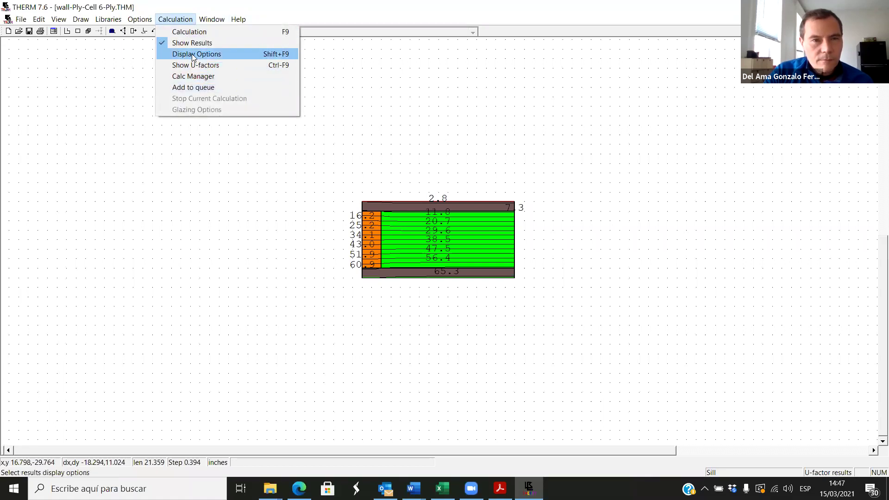
click(195, 54)
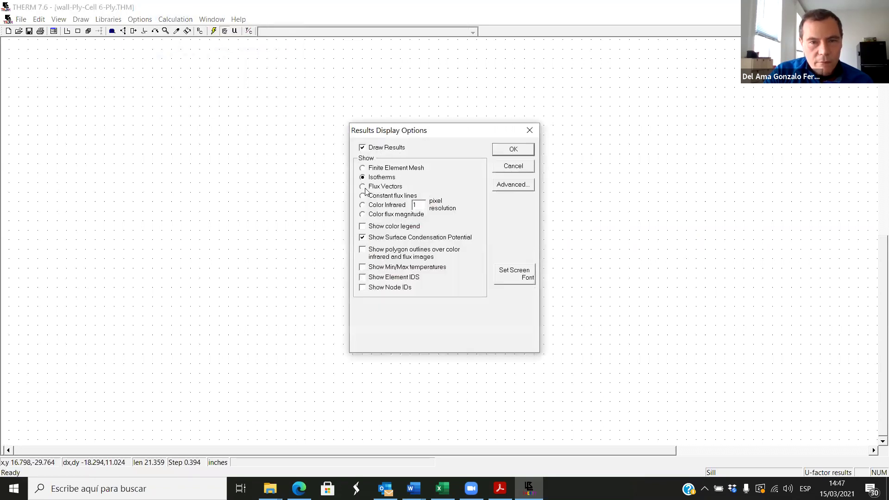
click(519, 154)
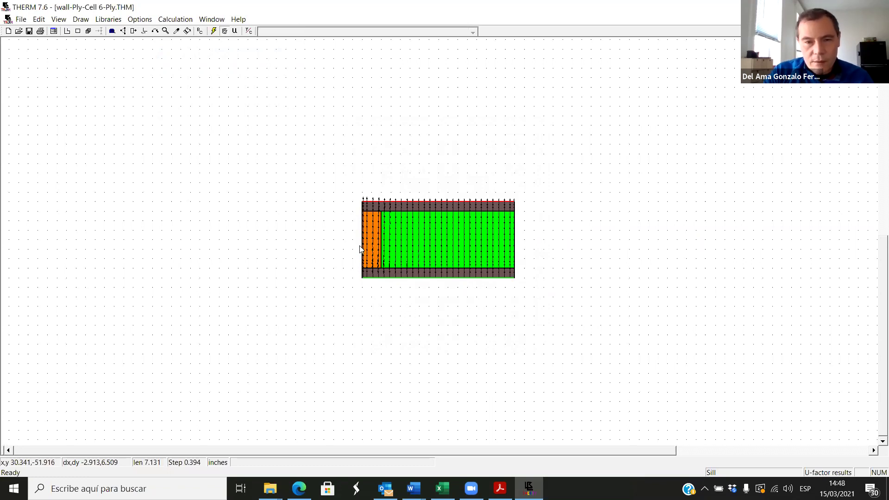
scroll(437, 240, up, 3)
drag(339, 451, 410, 455)
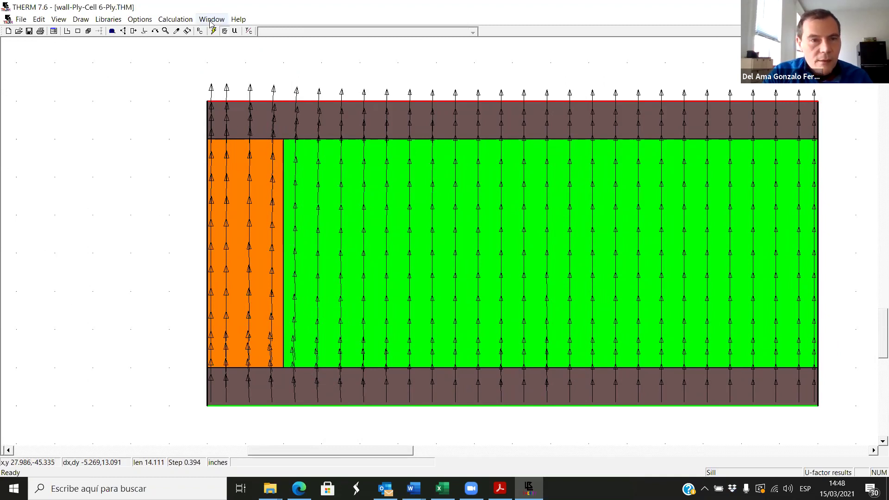
click(165, 31)
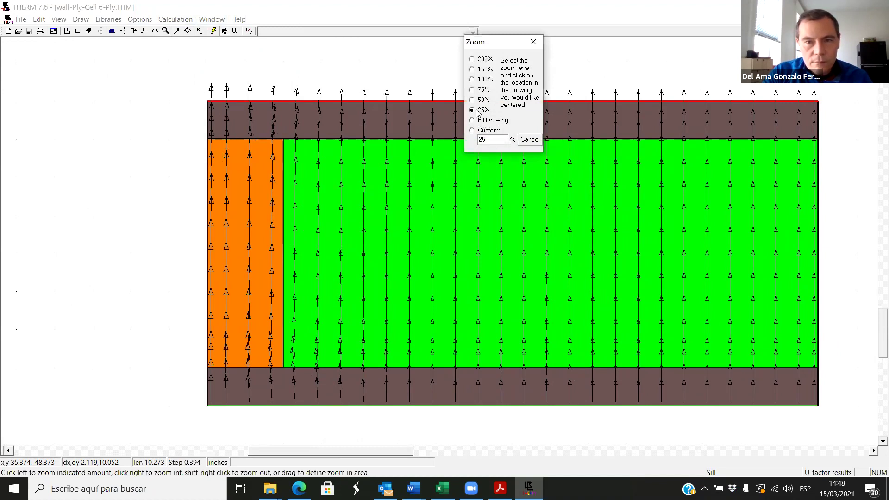
click(472, 225)
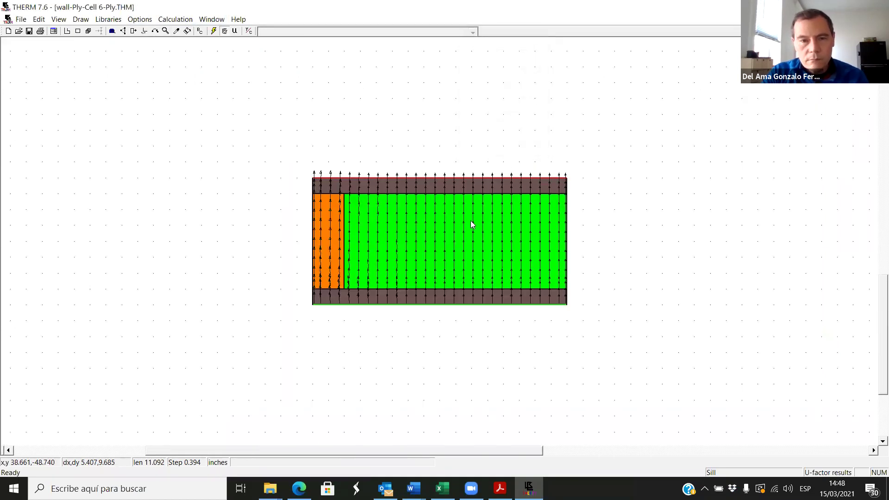
Display the results as color flux magnitude with the color legend and polygon outlines, and place the legend just below the wall.
click(175, 19)
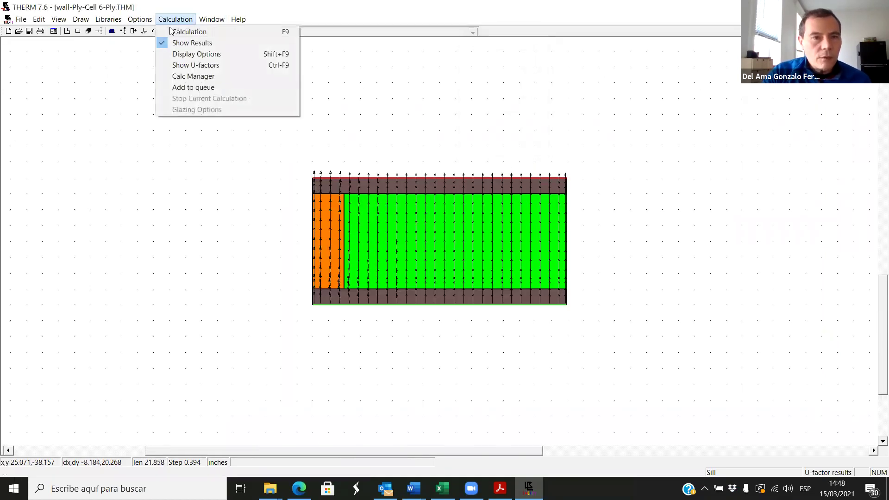
click(199, 53)
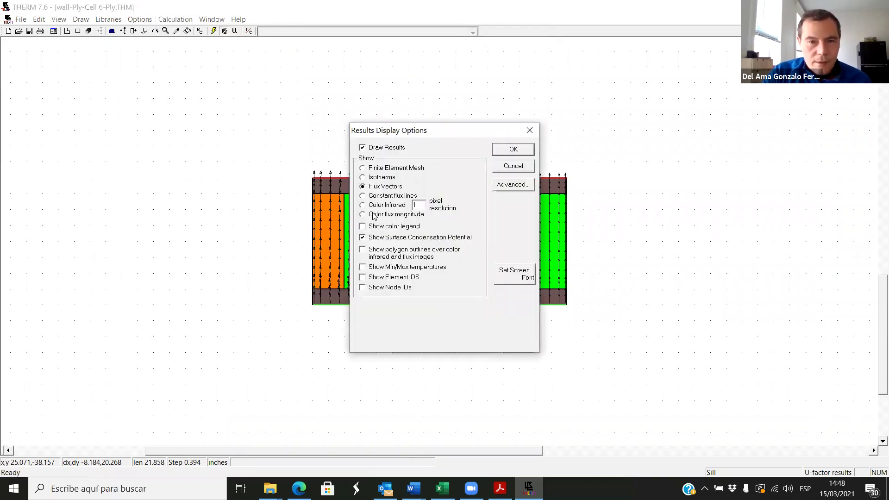
click(362, 216)
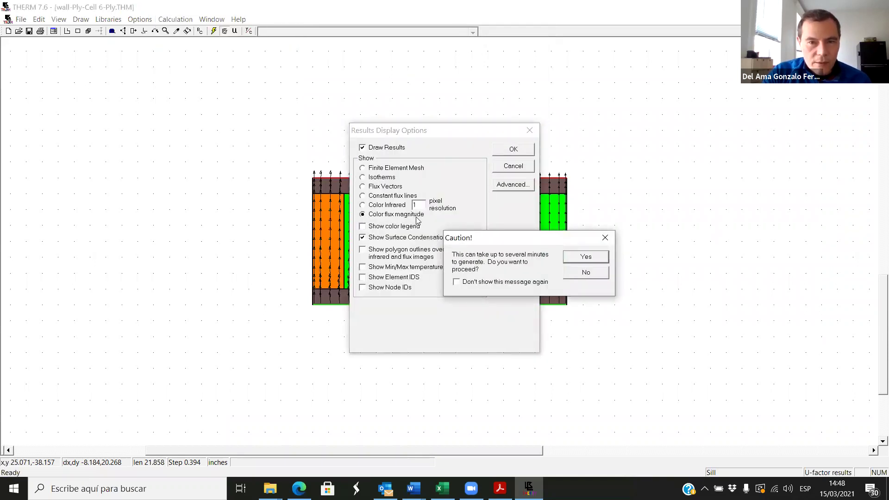
click(587, 258)
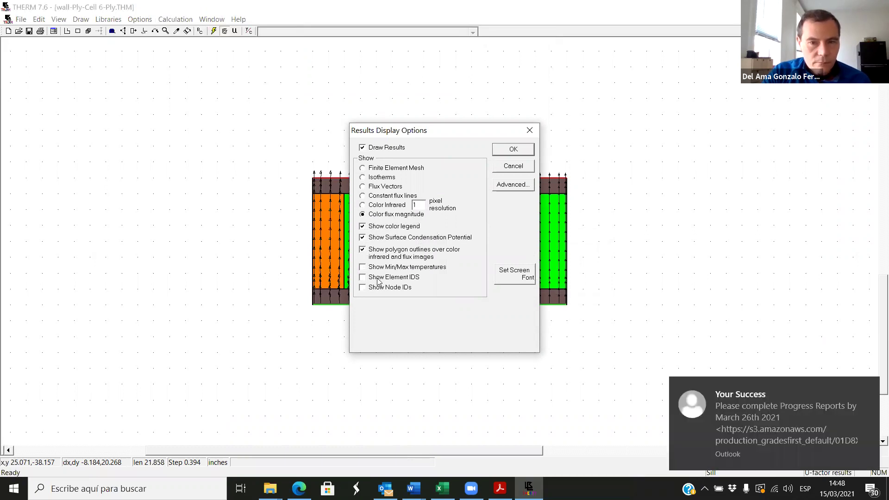
click(513, 150)
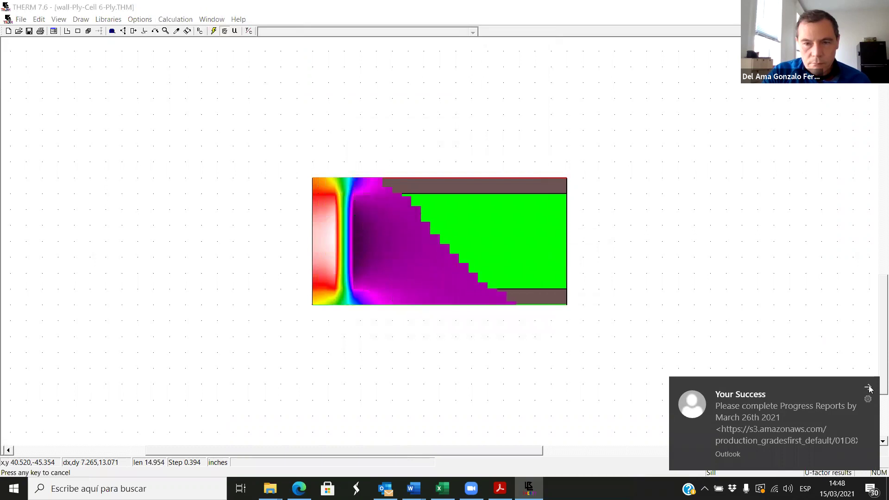
click(868, 387)
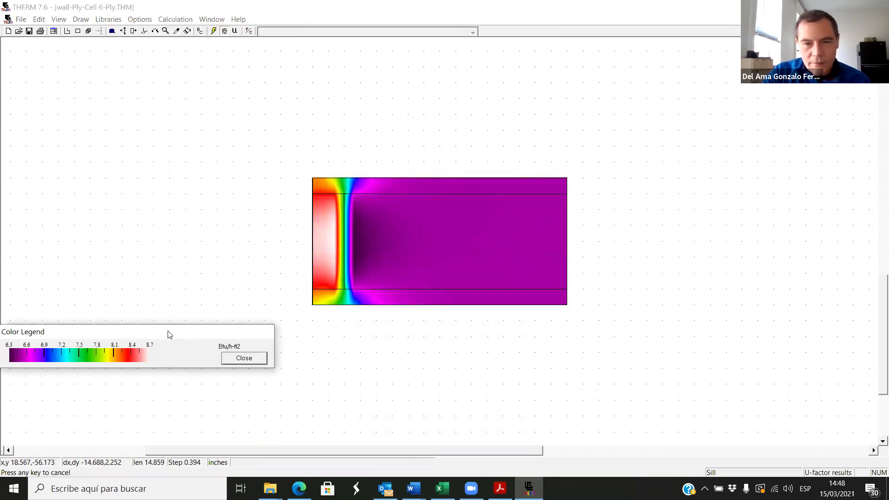
drag(168, 331, 469, 326)
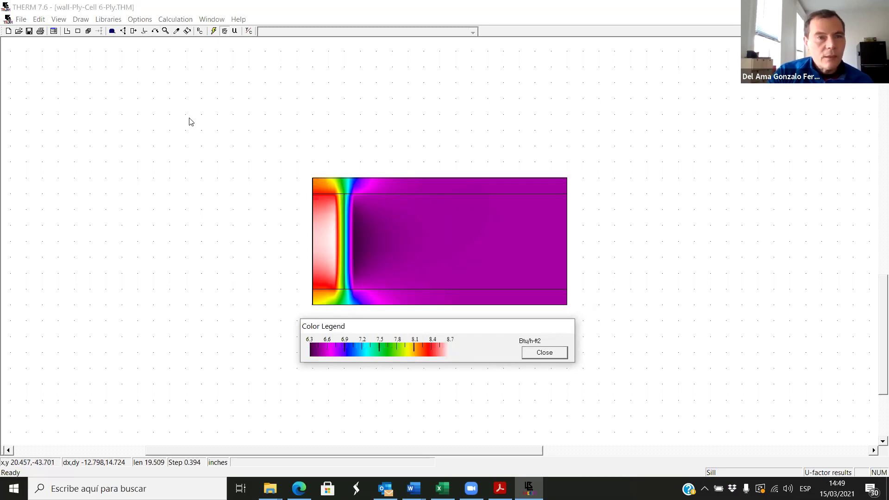
Show the U-factor results as R-values, using Total Length for both the exterior and interior surfaces.
click(176, 19)
click(199, 65)
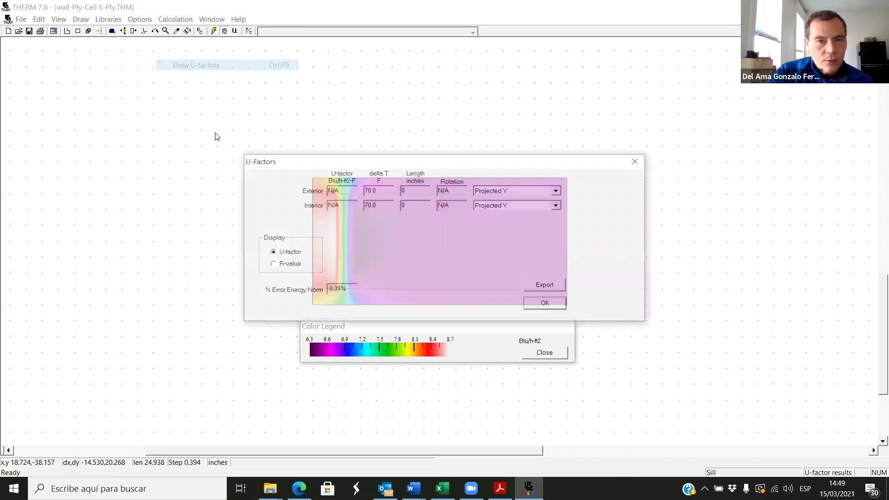
click(272, 265)
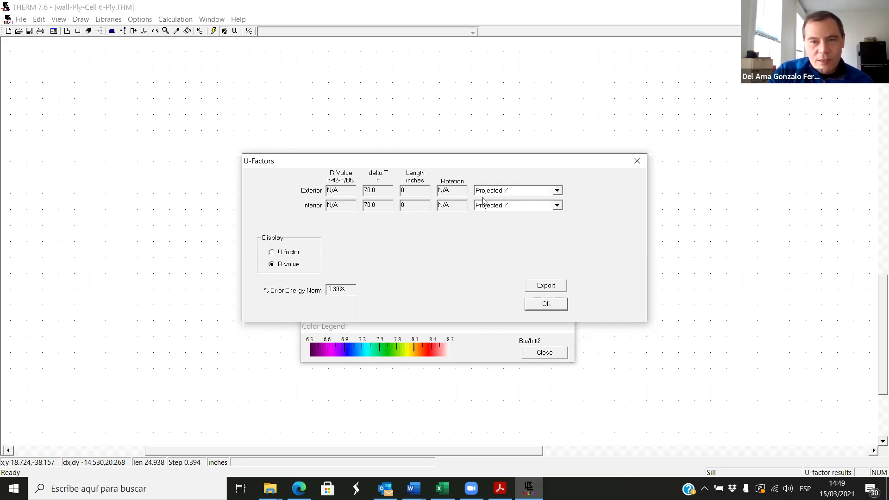
click(558, 192)
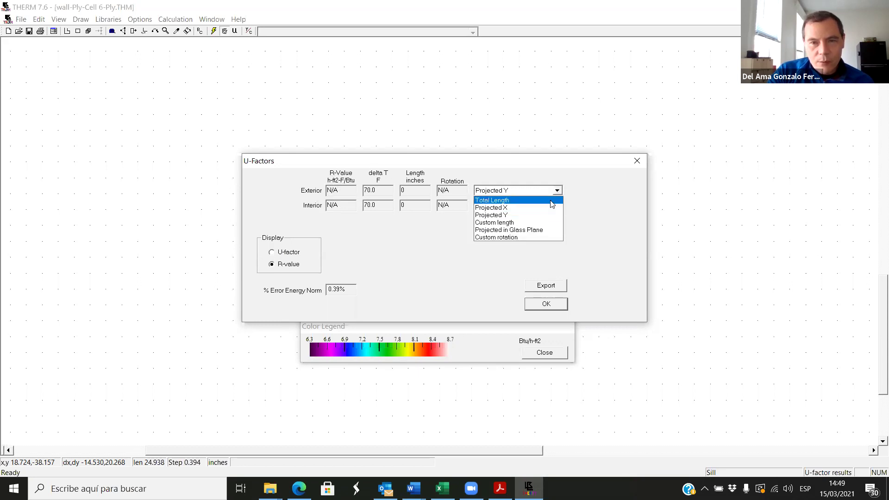
click(505, 201)
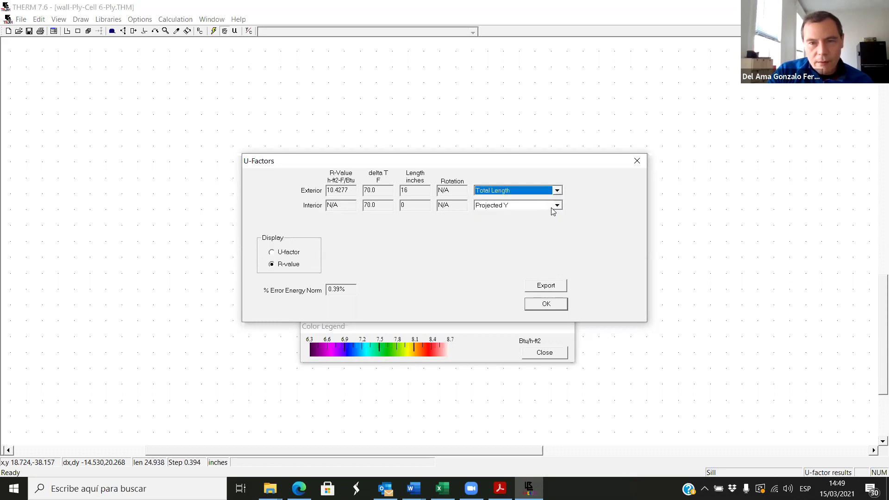
click(557, 207)
click(504, 225)
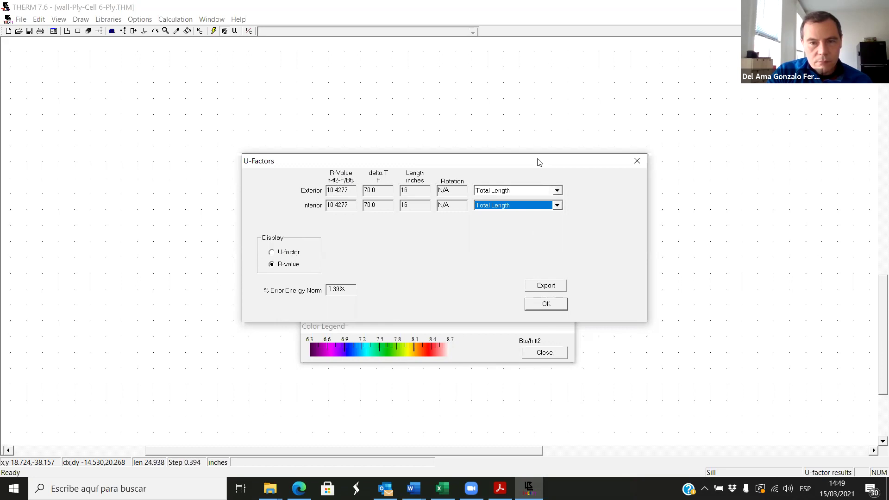
drag(539, 162, 548, 97)
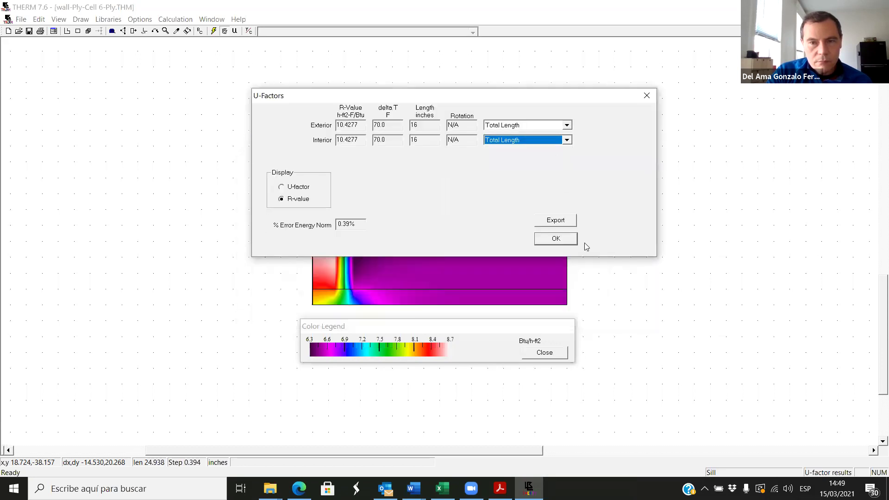
click(556, 239)
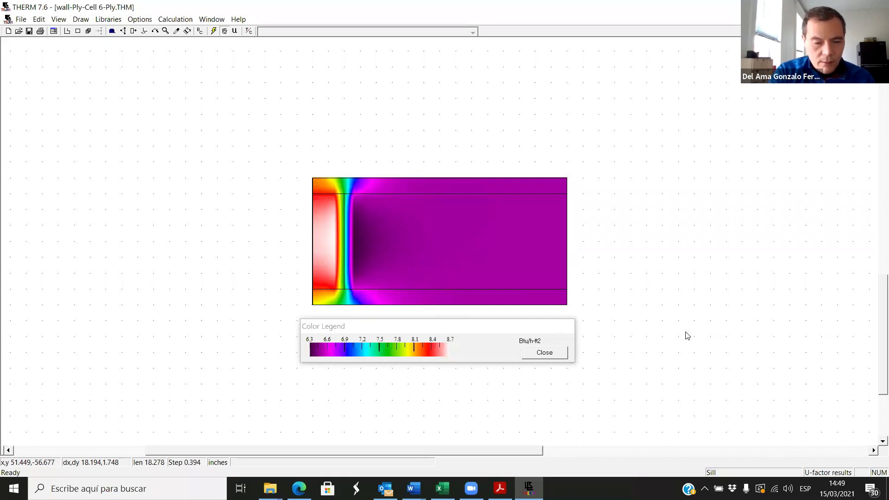
Capture a screen snip of the wall's flux image with its color legend, and create a blank presentation in PowerPoint.
key(super+shift+s)
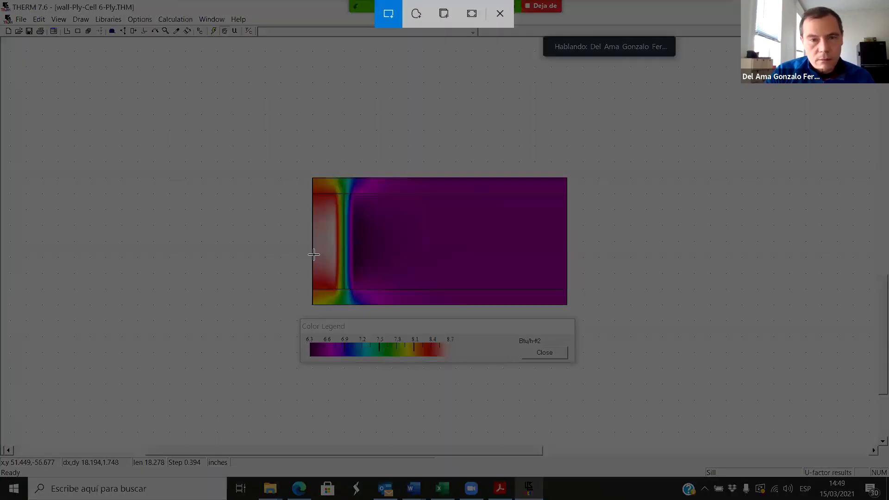
mouse_move(287, 164)
mouse_down()
mouse_move(490, 286)
mouse_move(576, 308)
mouse_move(583, 370)
mouse_up()
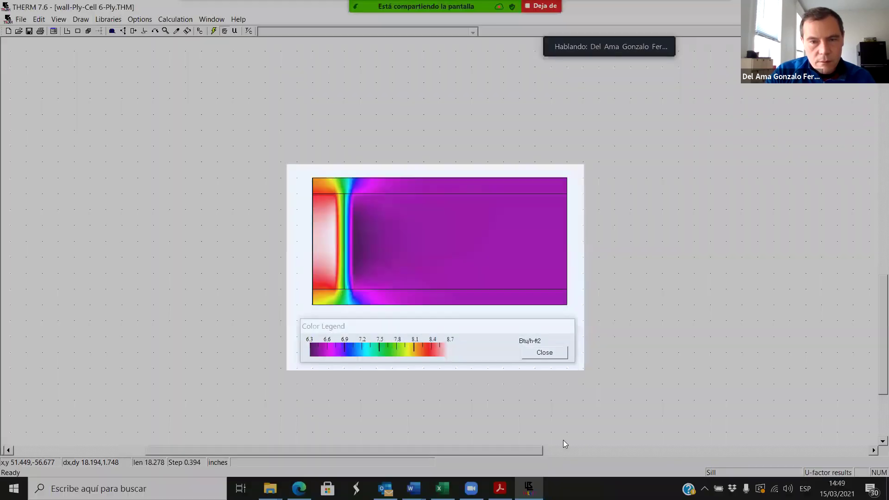
key(super)
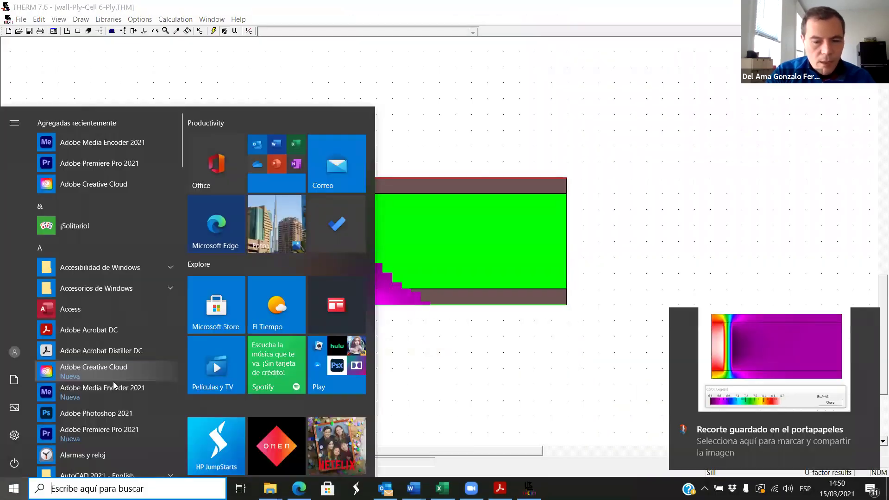
text(powe)
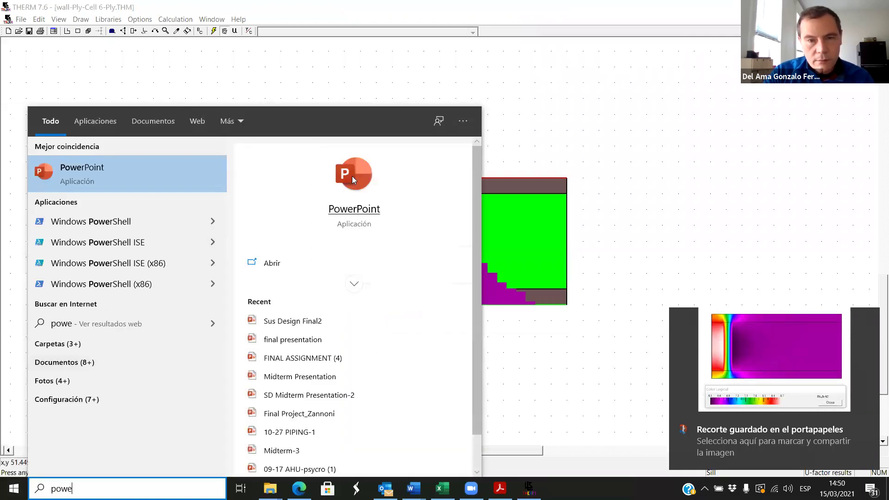
click(352, 176)
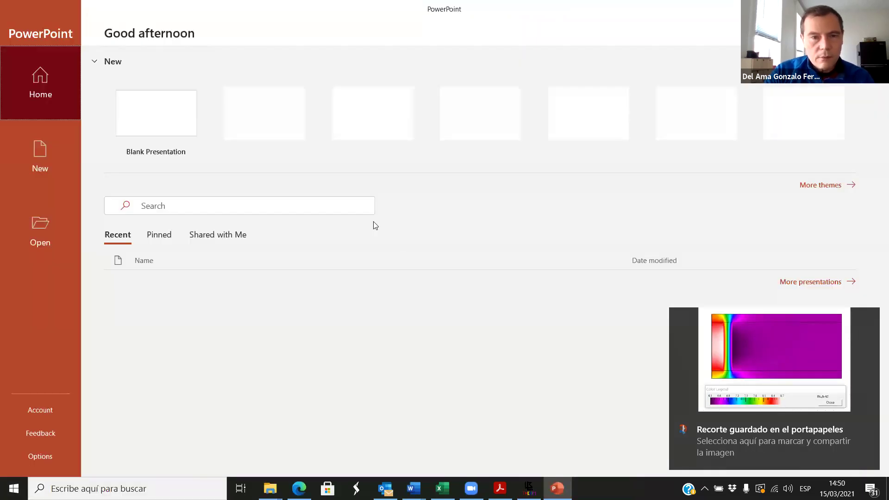
click(149, 111)
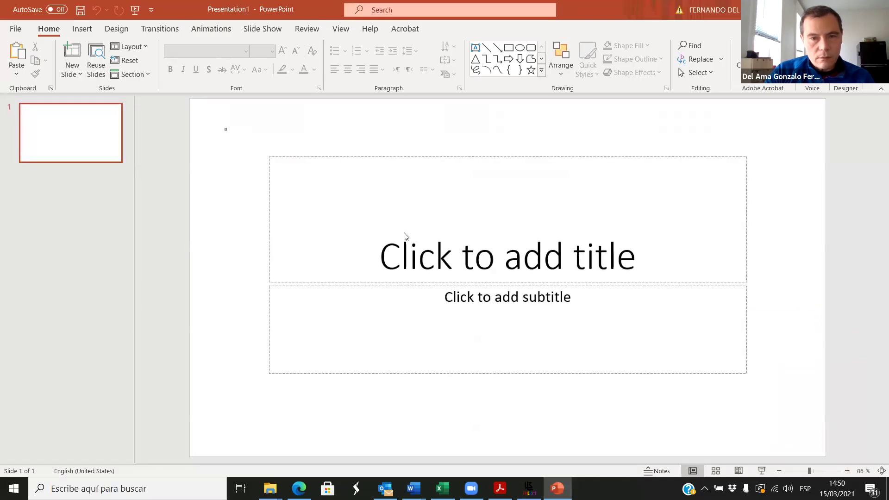
Paste the flux image with its color legend onto the slide and place it in the slide's lower-left area.
key(ctrl+v)
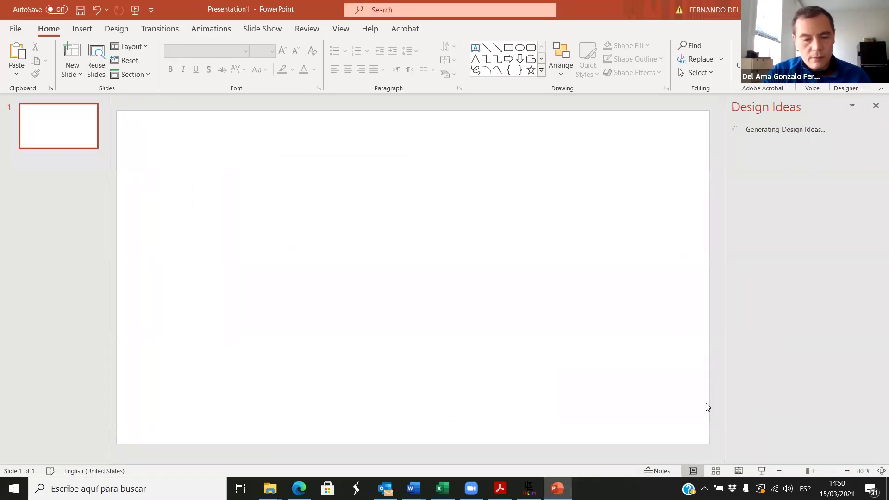
drag(420, 314, 257, 360)
click(402, 302)
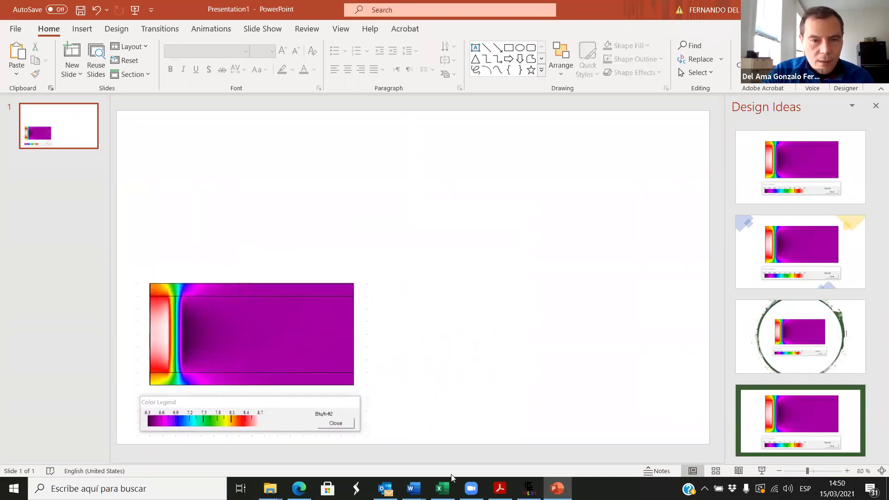
Switch to THERM, show the U-factor results as R-values, and capture a screen snip of the exterior and interior result rows.
click(529, 488)
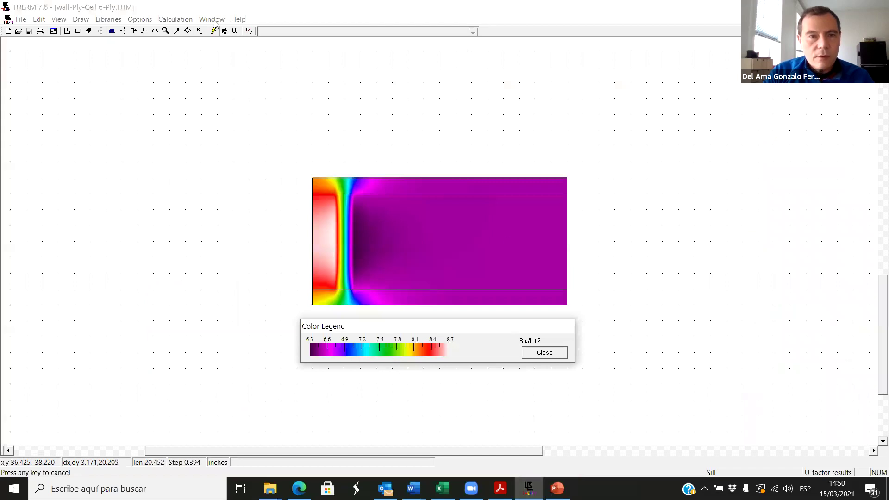
click(184, 20)
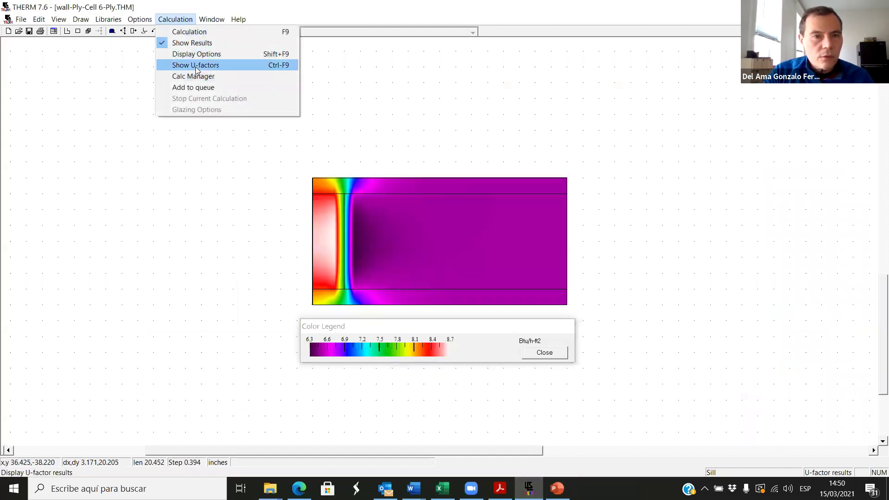
click(197, 65)
click(285, 264)
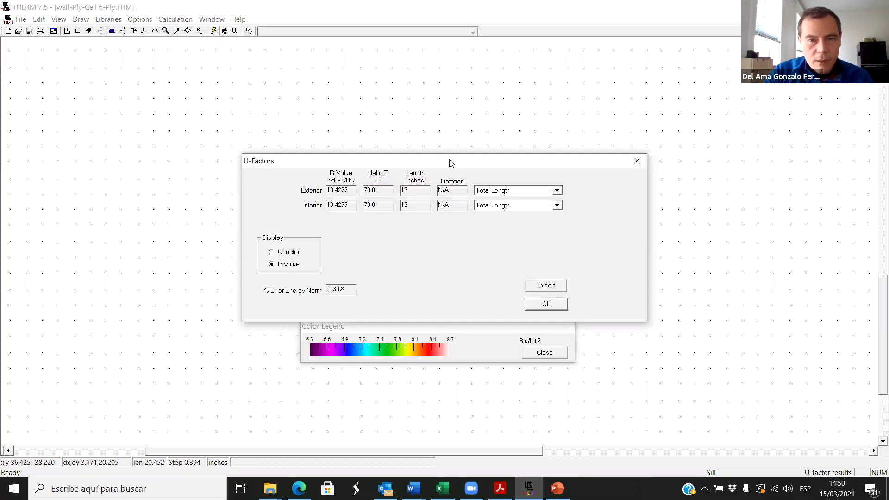
drag(450, 163, 435, 114)
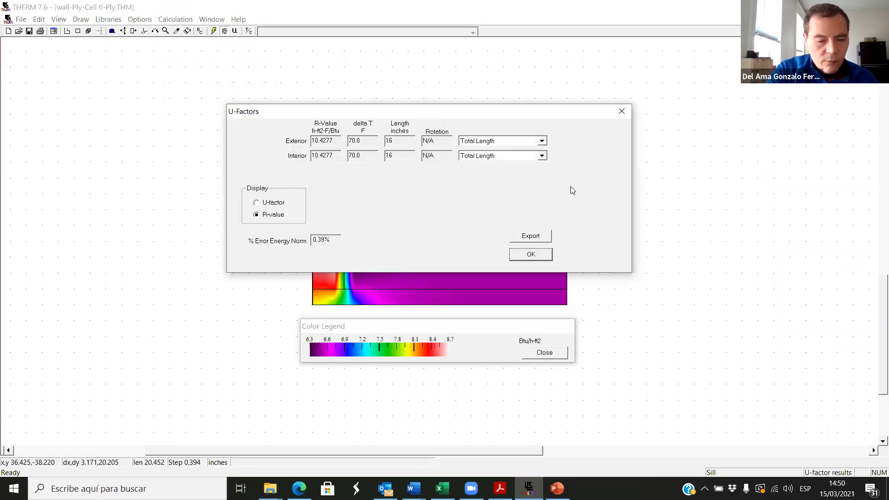
key(super+shift+s)
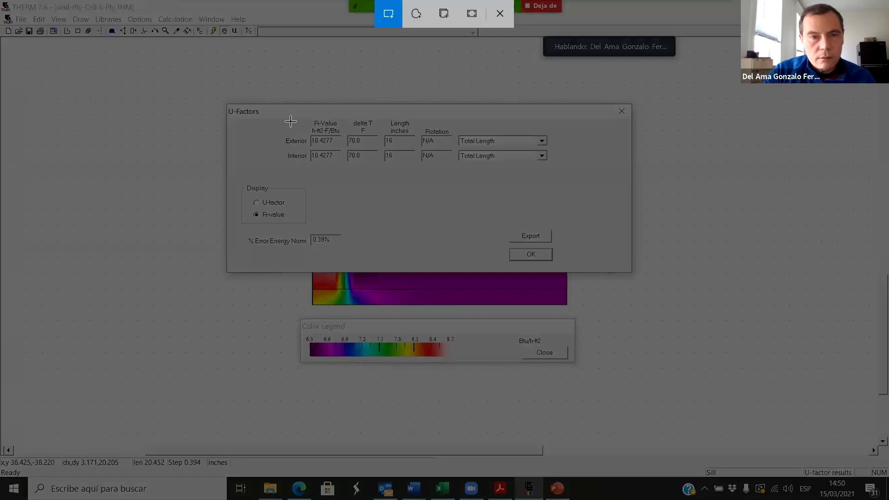
drag(283, 114, 555, 171)
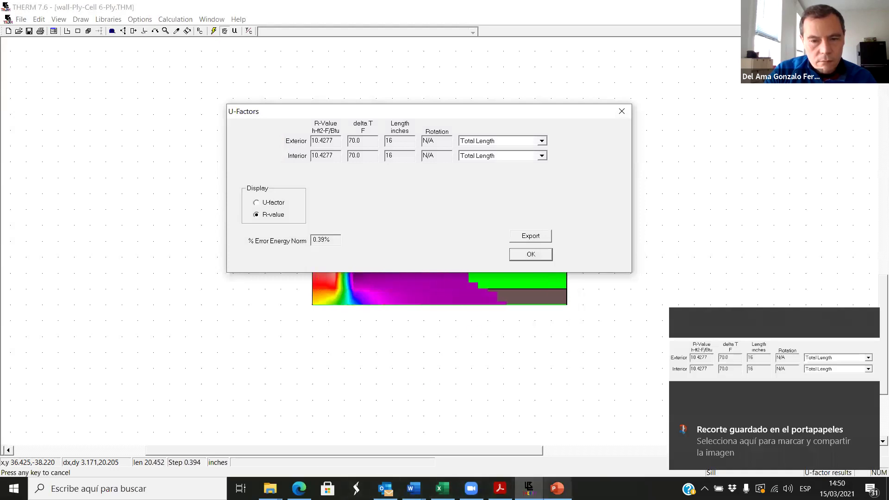
Back in PowerPoint, paste the R-value snip above the flux image and move the flux image up closer beneath it.
click(557, 488)
key(ctrl+v)
drag(385, 267, 233, 179)
drag(258, 313, 261, 286)
click(407, 309)
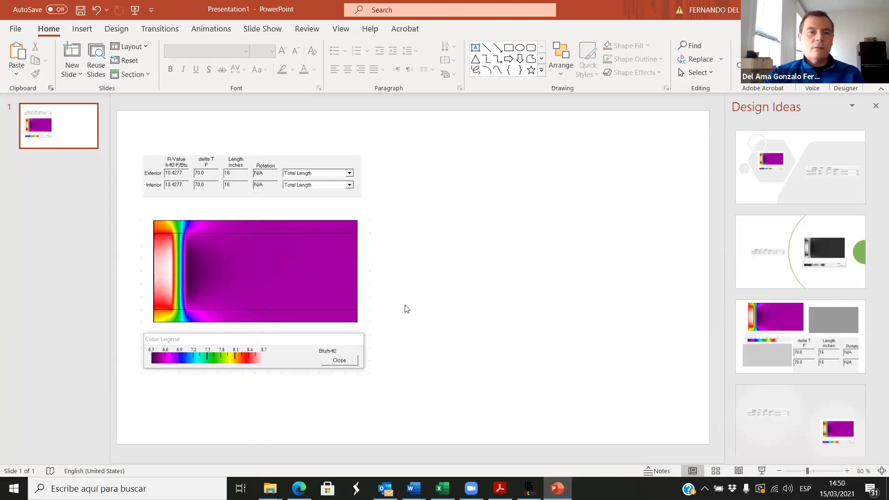